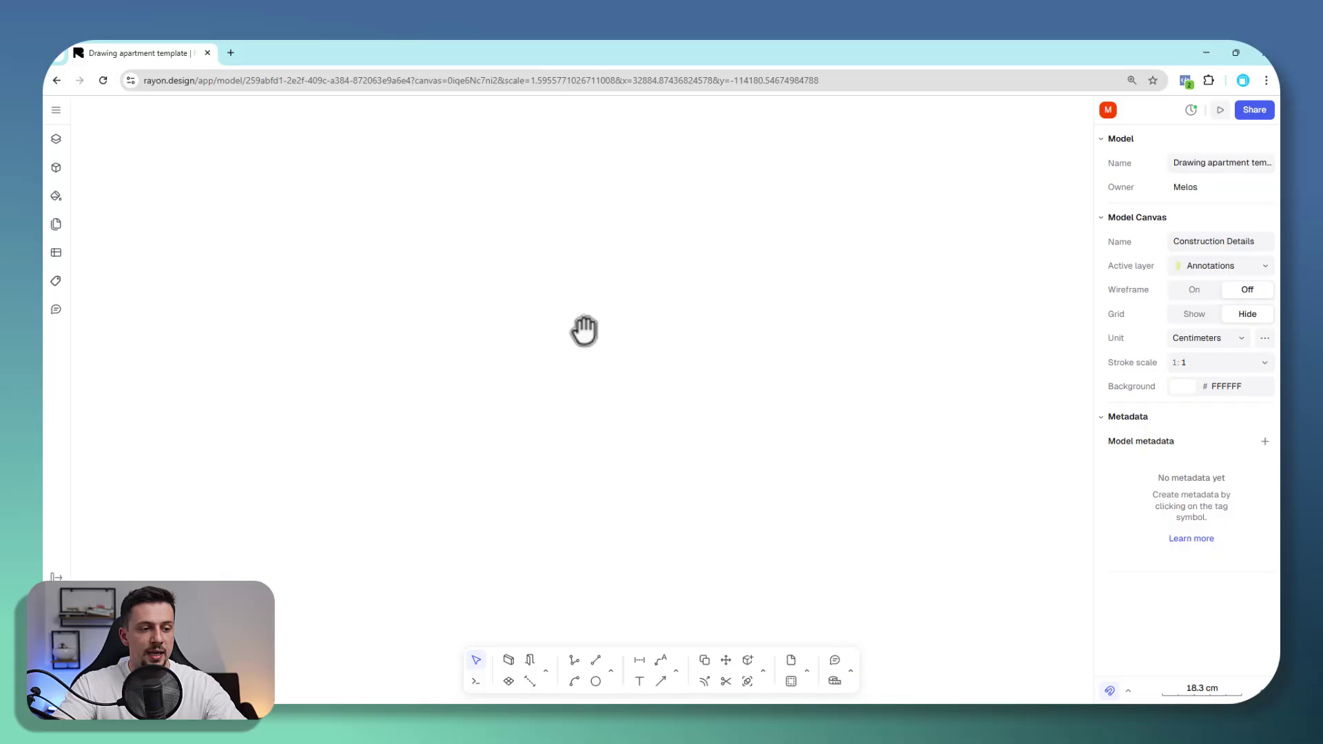
Step: Draw a footing rectangle 75 cm wide and 40 cm high on the empty canvas
{"action": "mouse_move", "coordinate": [733, 716]}
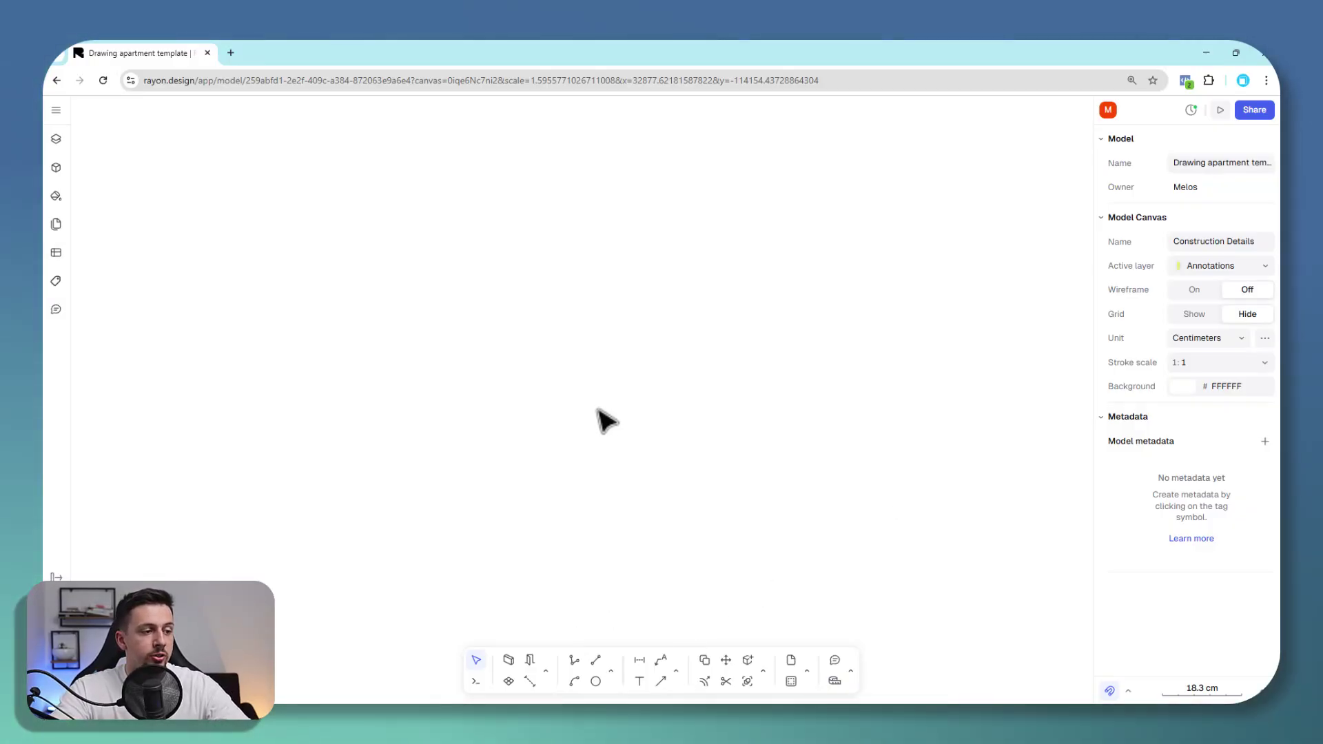
{"action": "left_click", "coordinate": [608, 674]}
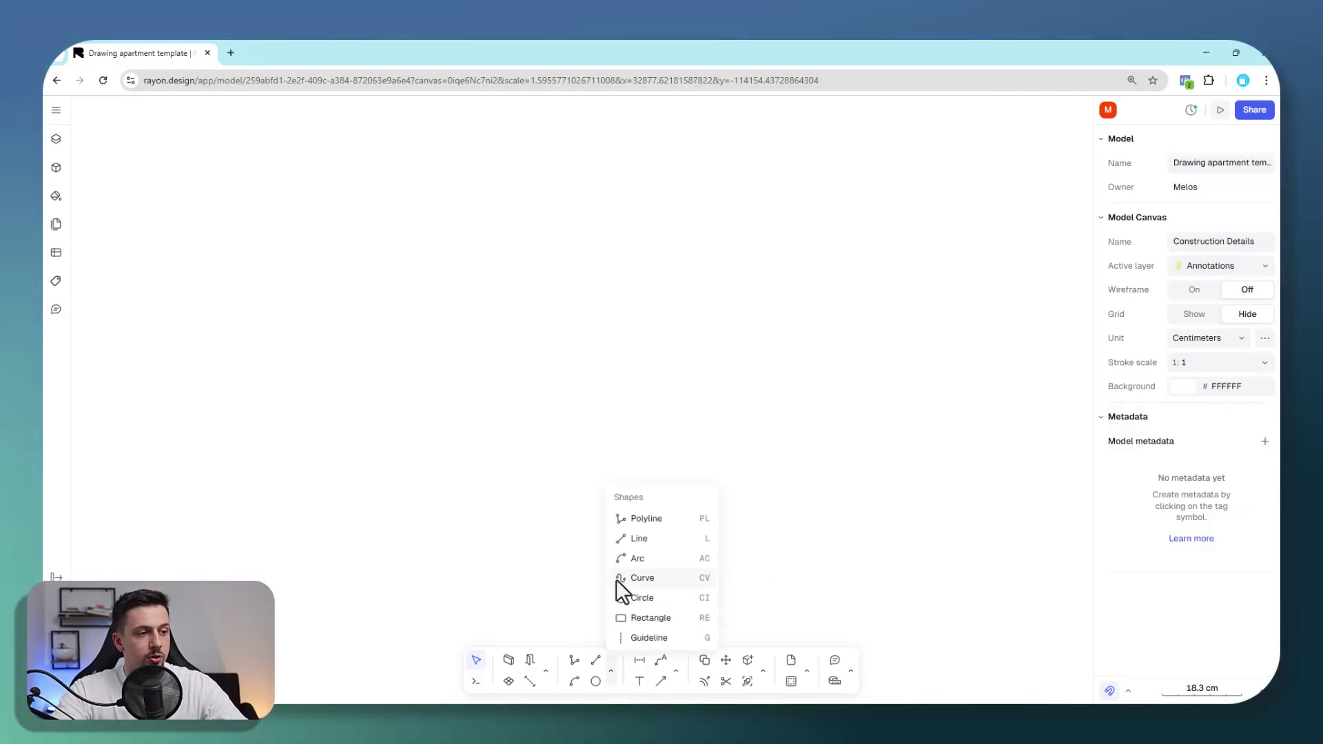
{"action": "left_click", "coordinate": [650, 618]}
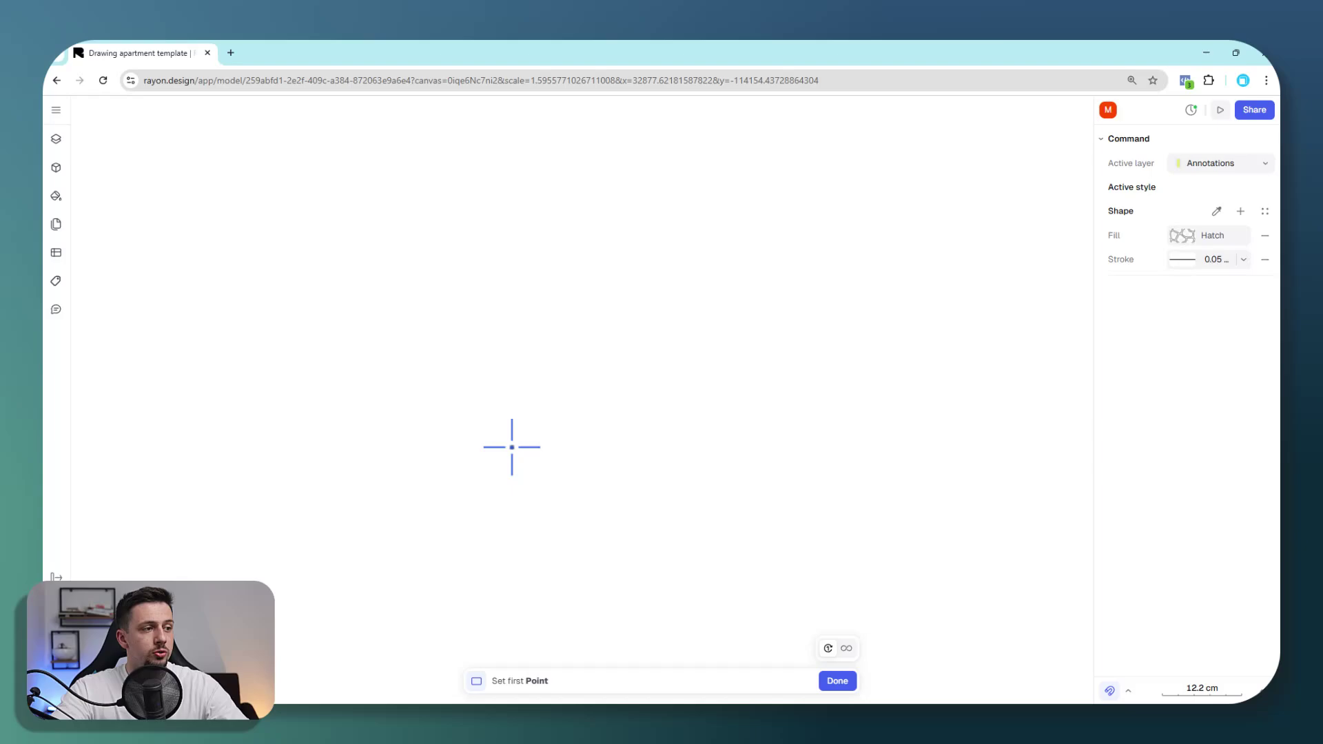
{"action": "left_click", "coordinate": [522, 507]}
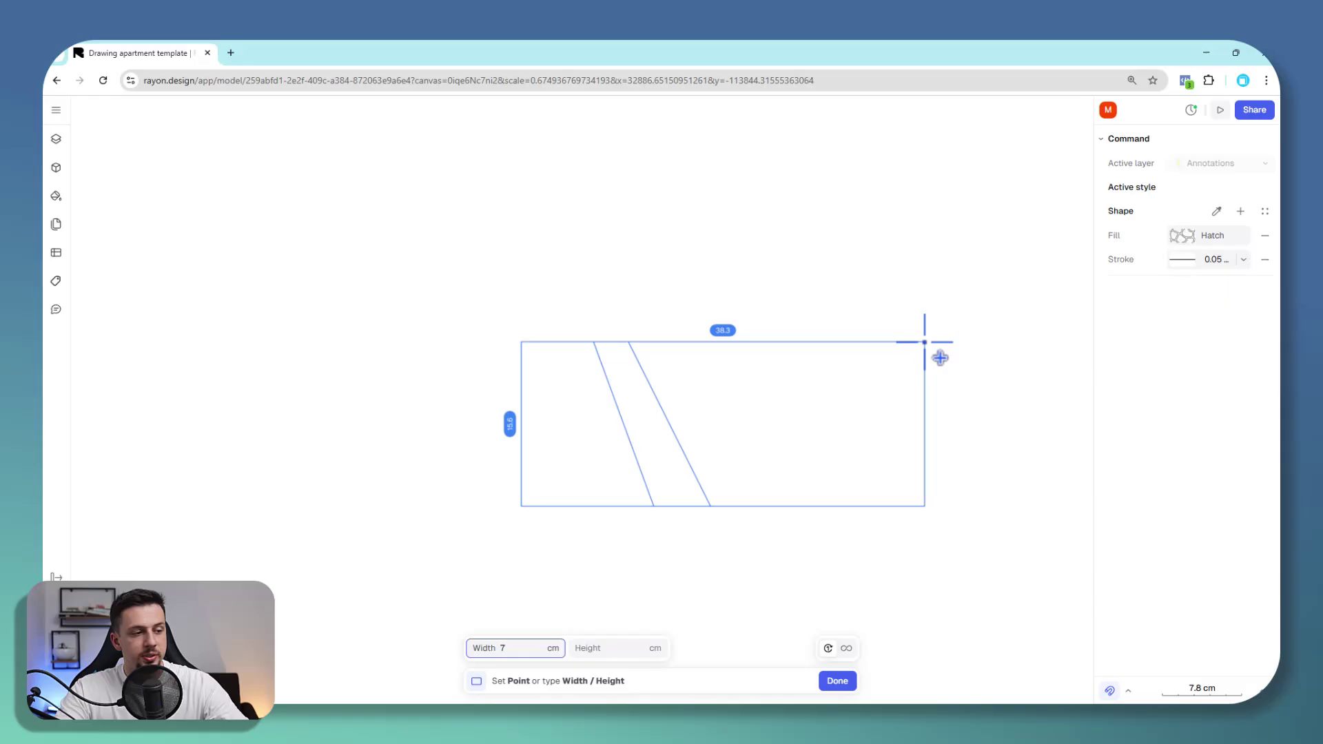
{"action": "key", "text": "Tab"}
{"action": "type", "text": "4"}
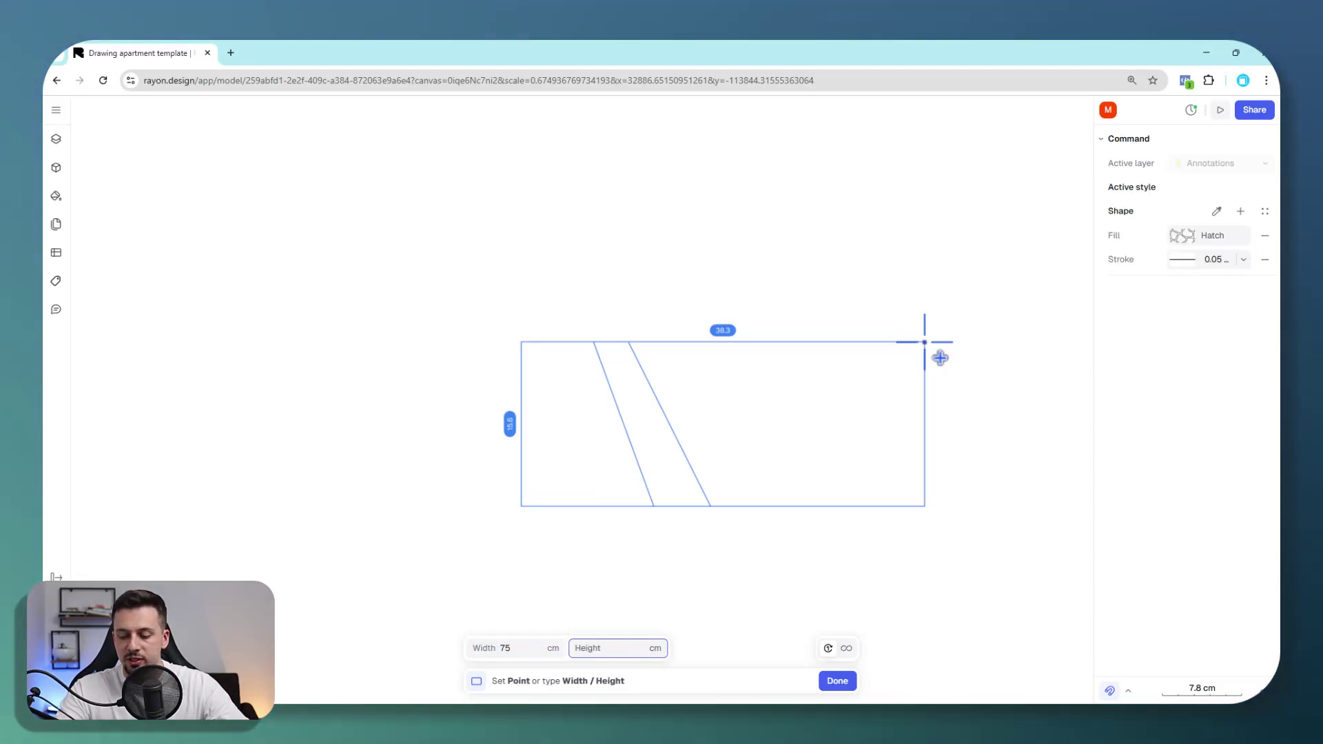
{"action": "type", "text": "0"}
{"action": "key", "text": "Tab"}
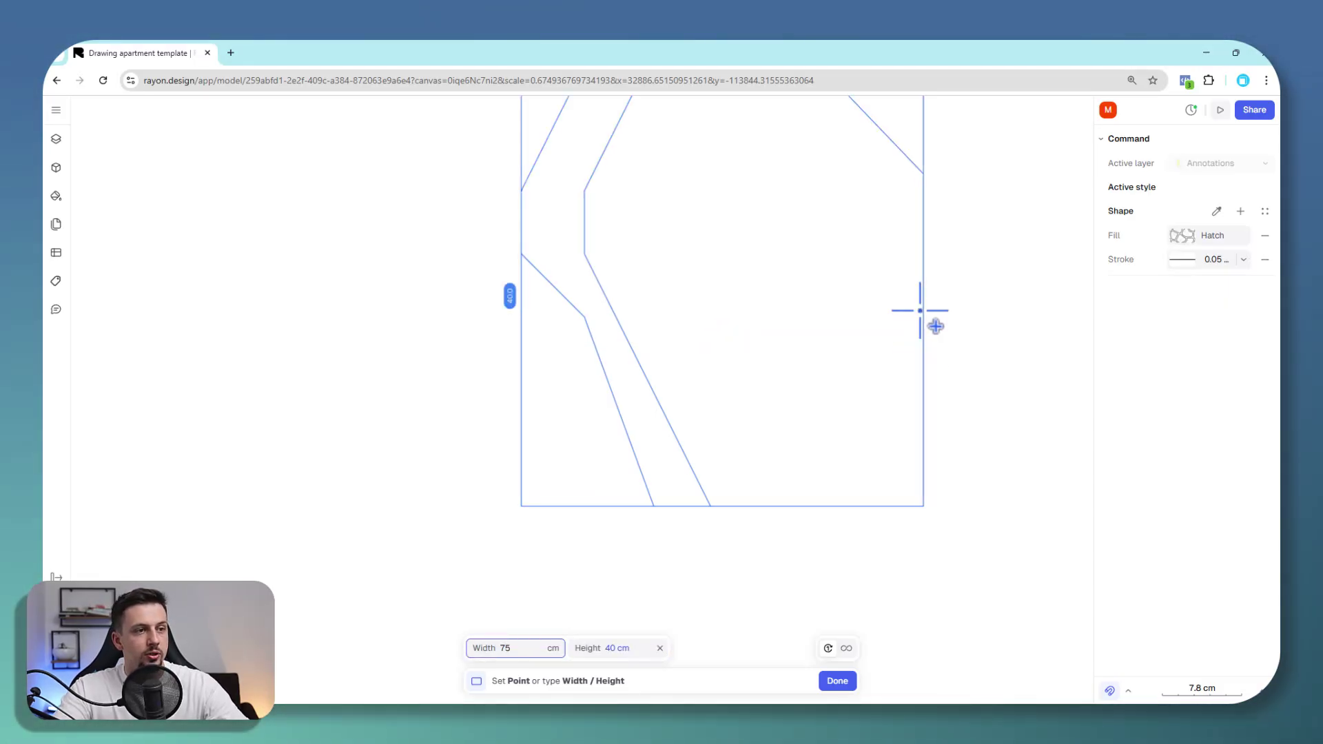
{"action": "scroll", "coordinate": [880, 360], "scroll_direction": "down", "scroll_amount": 3}
{"action": "left_click", "coordinate": [331, 480]}
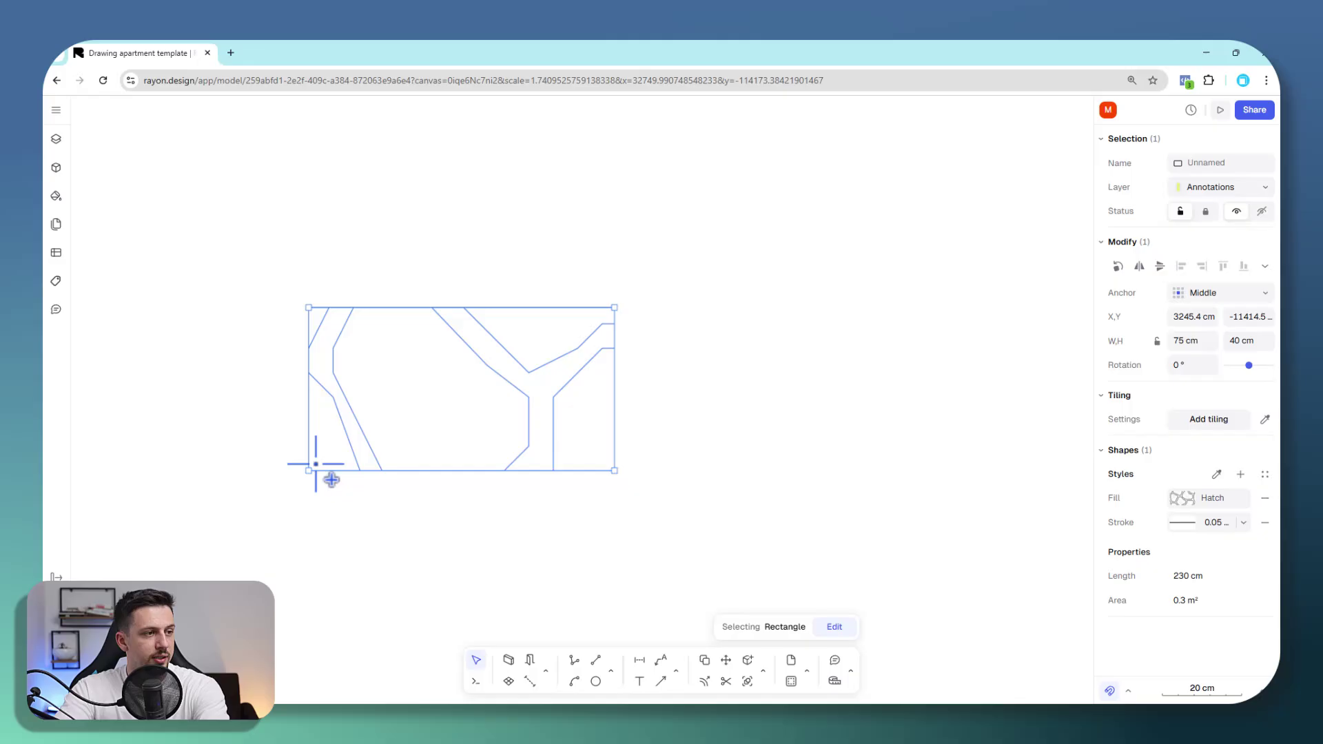
Step: Replace the stone hatch of the 75 by 40 cm rectangle with a solid white fill
{"action": "scroll", "coordinate": [718, 496], "scroll_direction": "down", "scroll_amount": 3}
{"action": "left_click", "coordinate": [746, 313]}
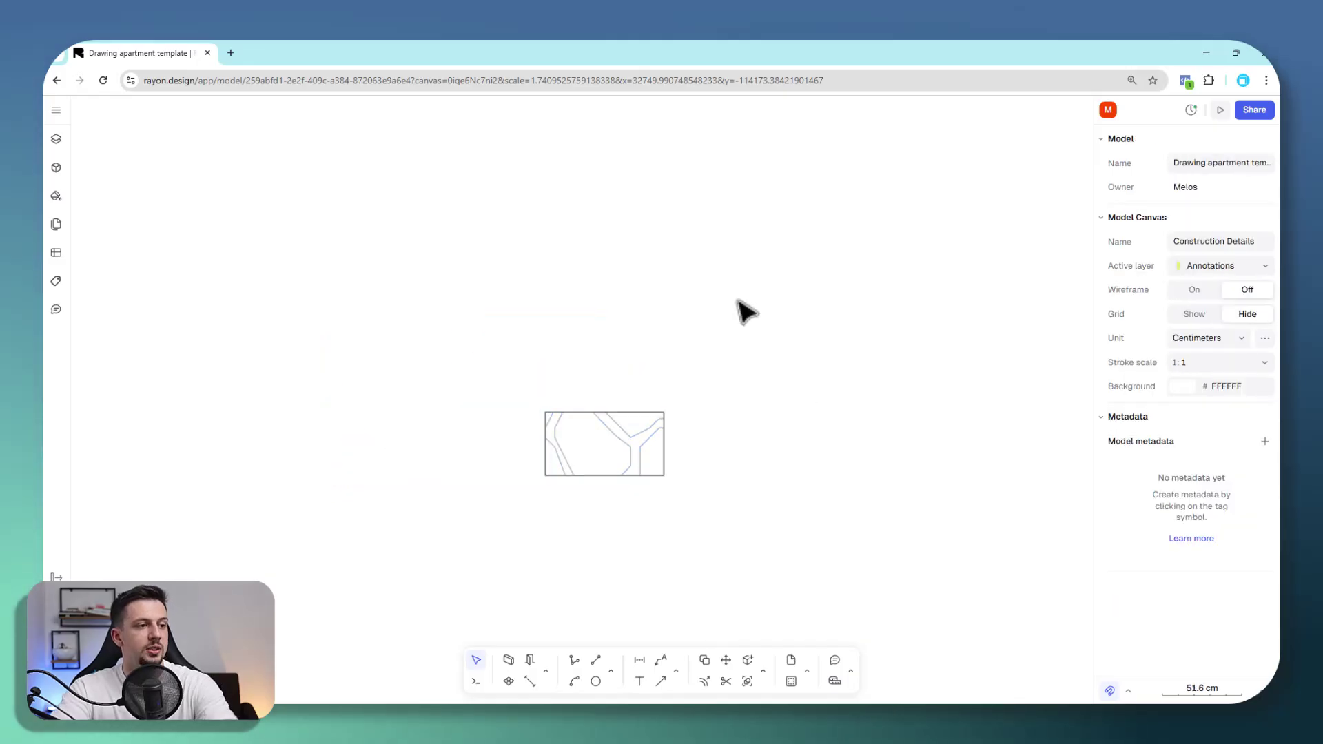
{"action": "left_click", "coordinate": [615, 452]}
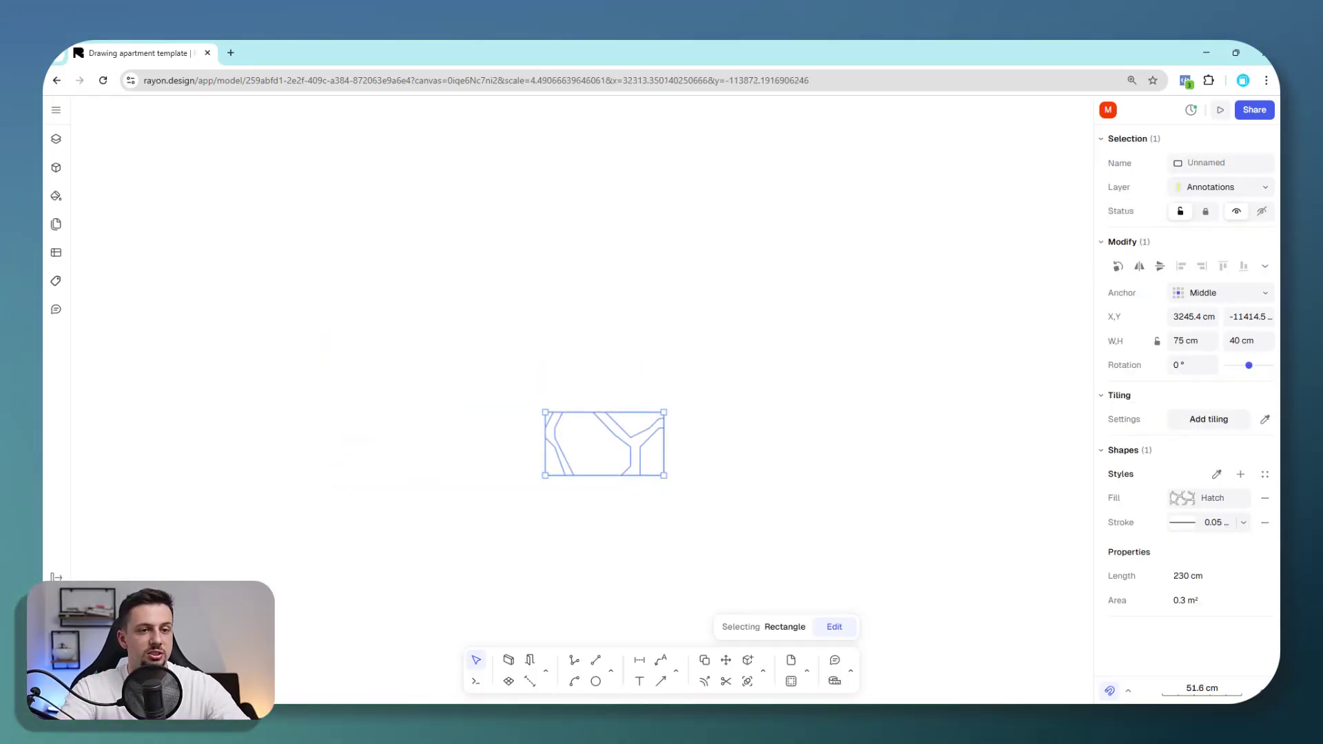
{"action": "left_click", "coordinate": [1177, 499]}
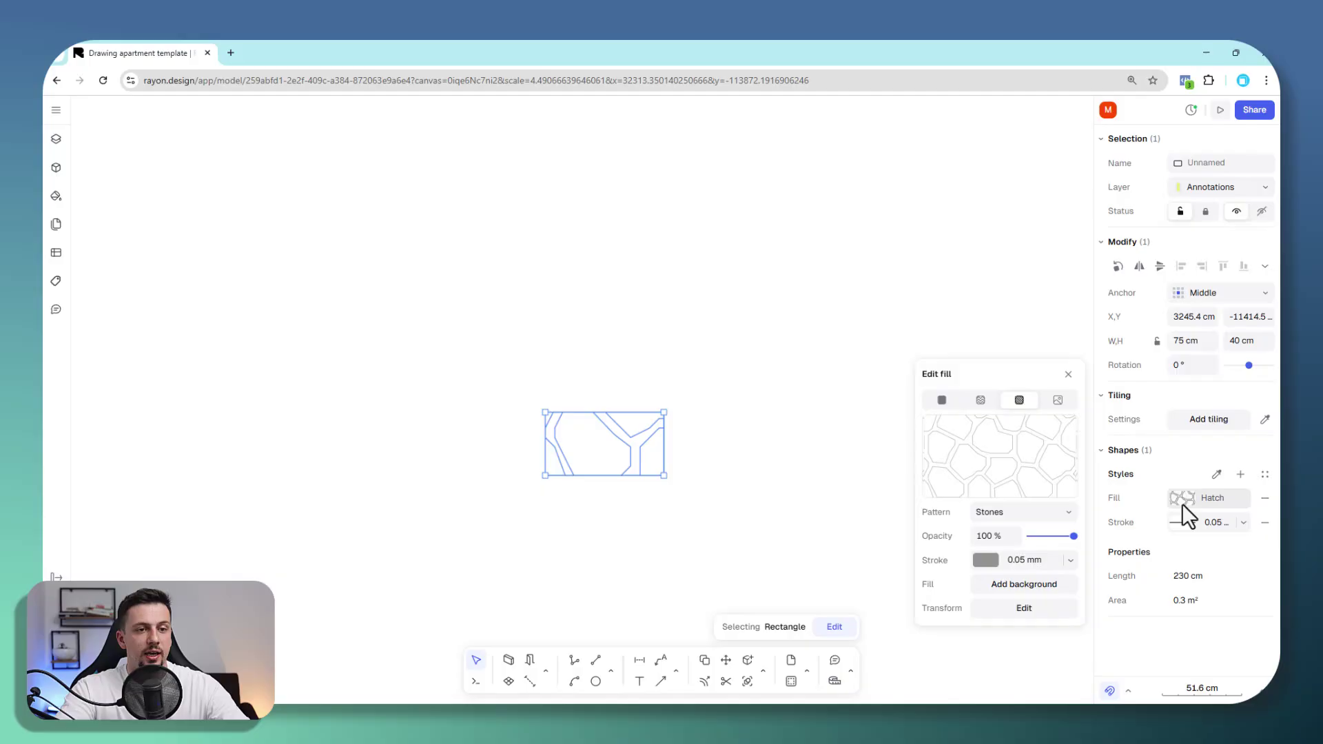
{"action": "left_click", "coordinate": [942, 400]}
{"action": "left_click", "coordinate": [835, 404]}
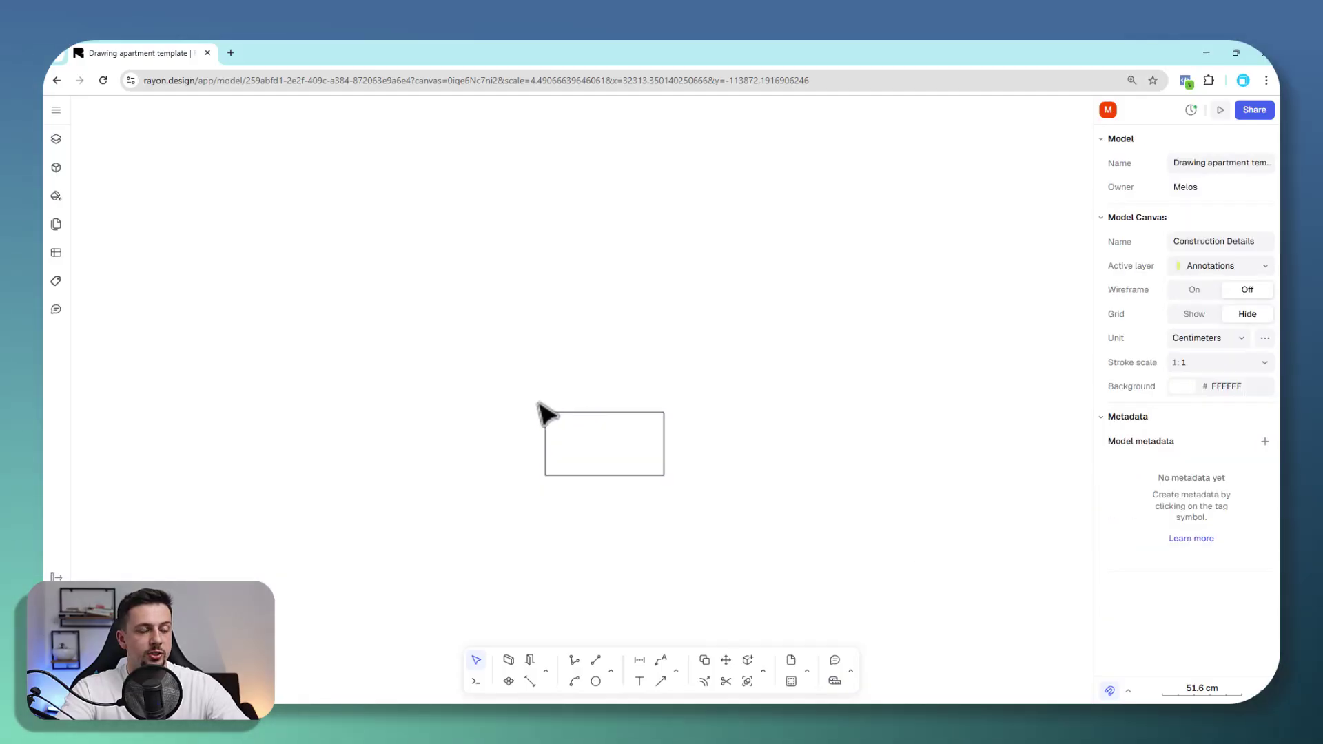
Step: Draw a smaller rectangle about 25 cm wide and 21 cm high, centred on the footing's upper edge
{"action": "scroll", "coordinate": [589, 414], "scroll_direction": "up", "scroll_amount": 3}
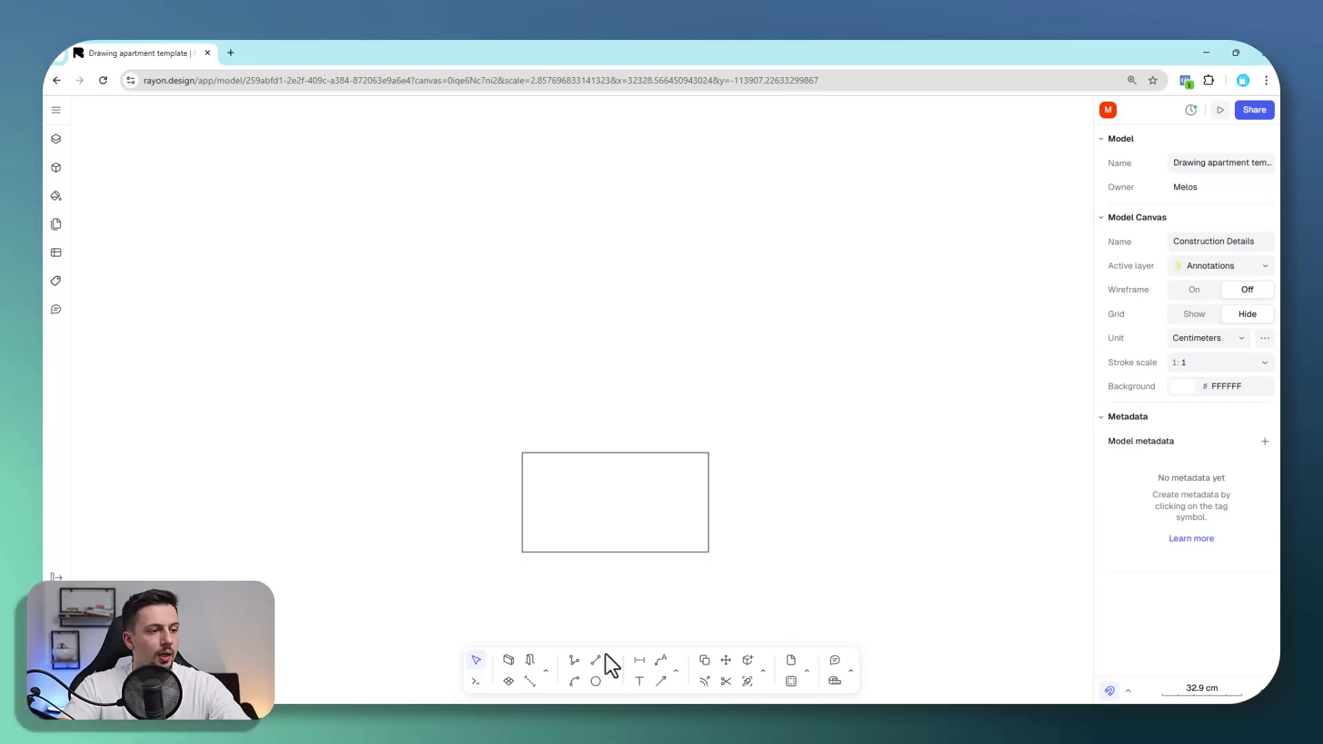
{"action": "left_click", "coordinate": [612, 672]}
{"action": "left_click", "coordinate": [632, 619]}
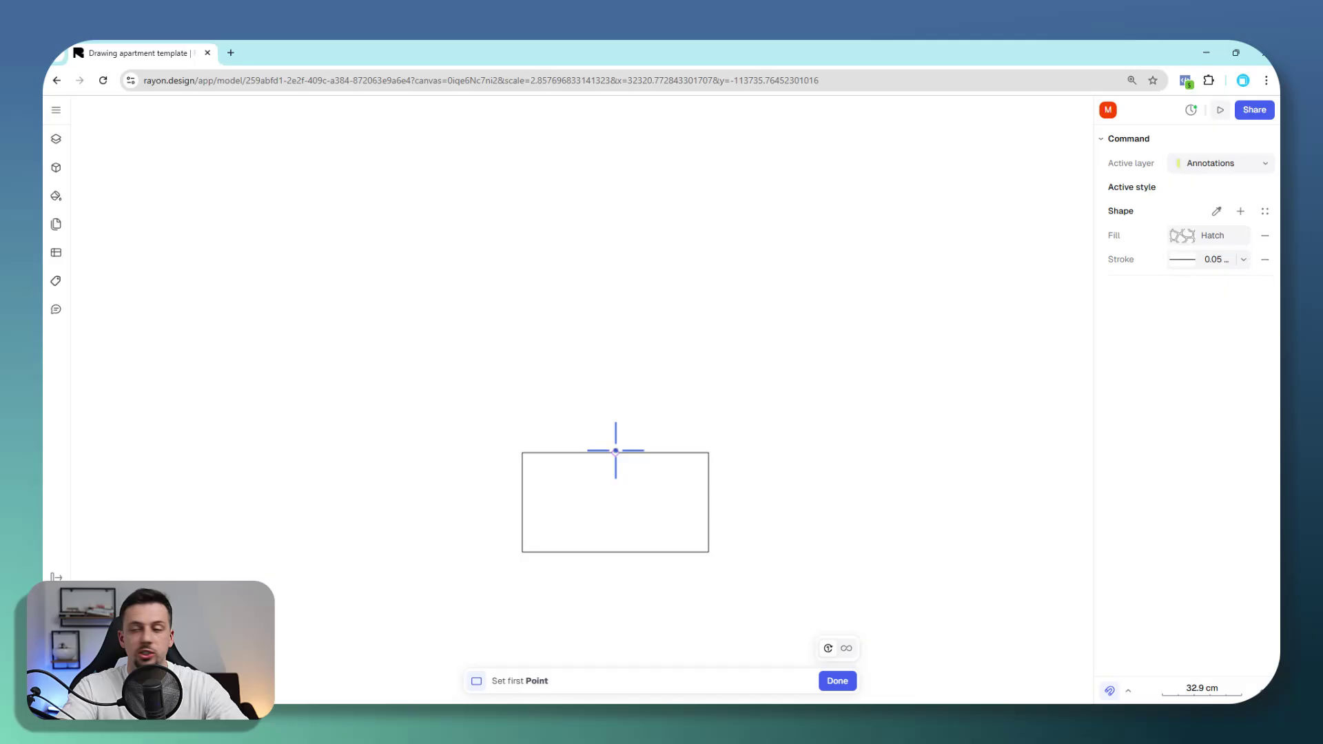
{"action": "left_click", "coordinate": [560, 453]}
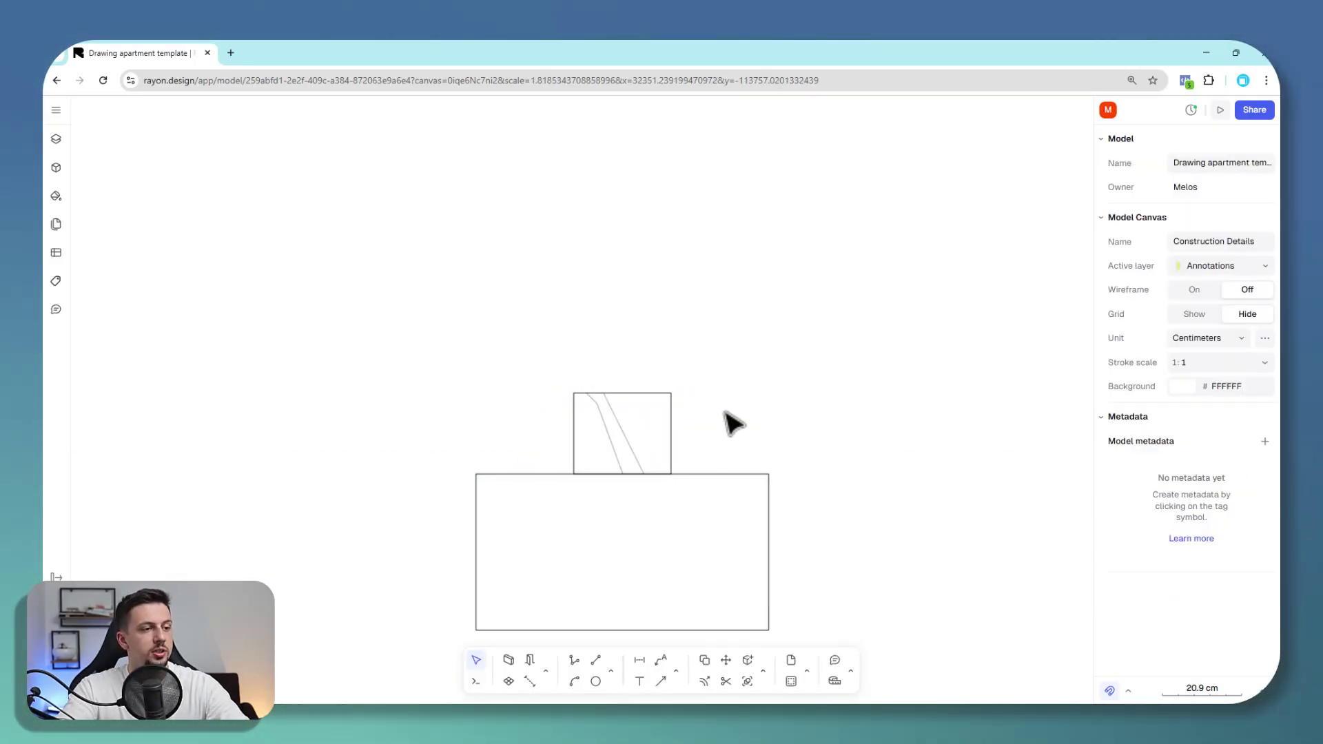
Step: Change the small wall block's stone hatch to a solid white fill
{"action": "scroll", "coordinate": [660, 423], "scroll_direction": "down", "scroll_amount": 3}
{"action": "left_click", "coordinate": [634, 446]}
{"action": "scroll", "coordinate": [646, 475], "scroll_direction": "up", "scroll_amount": 5}
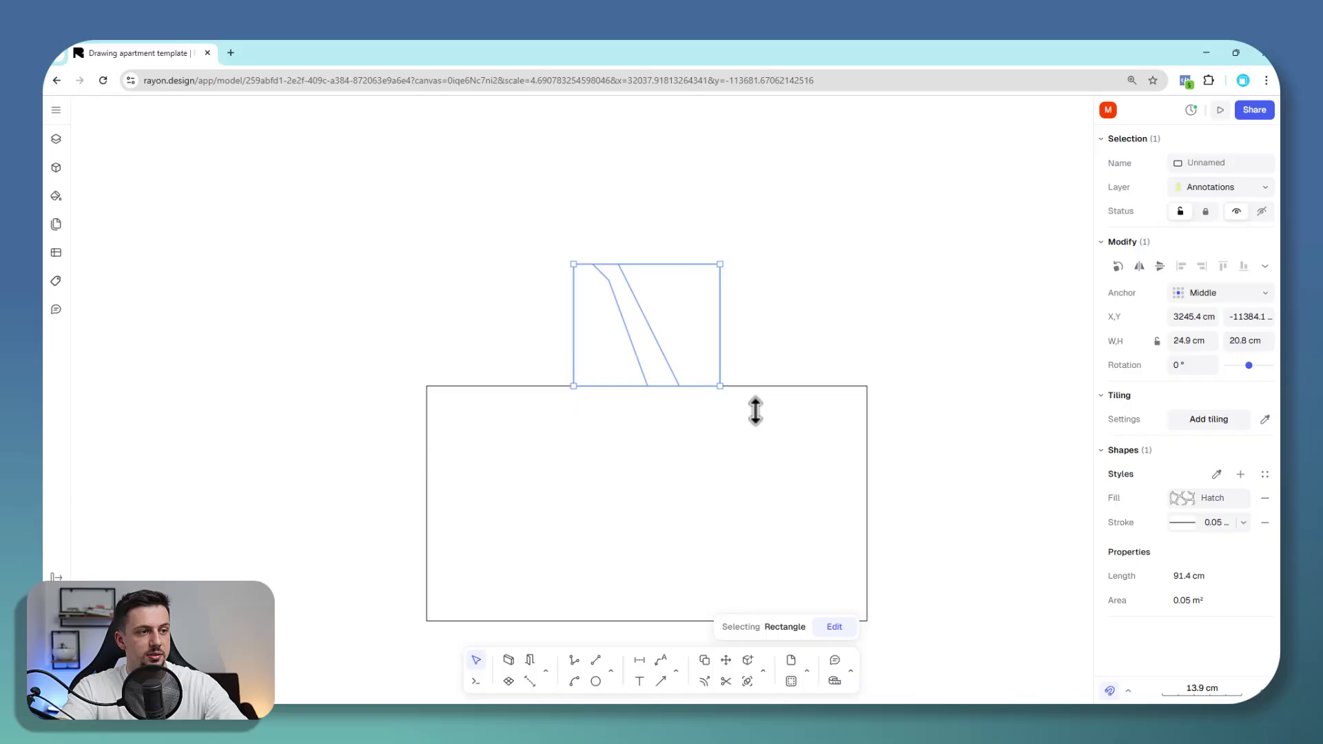
{"action": "left_click", "coordinate": [870, 447]}
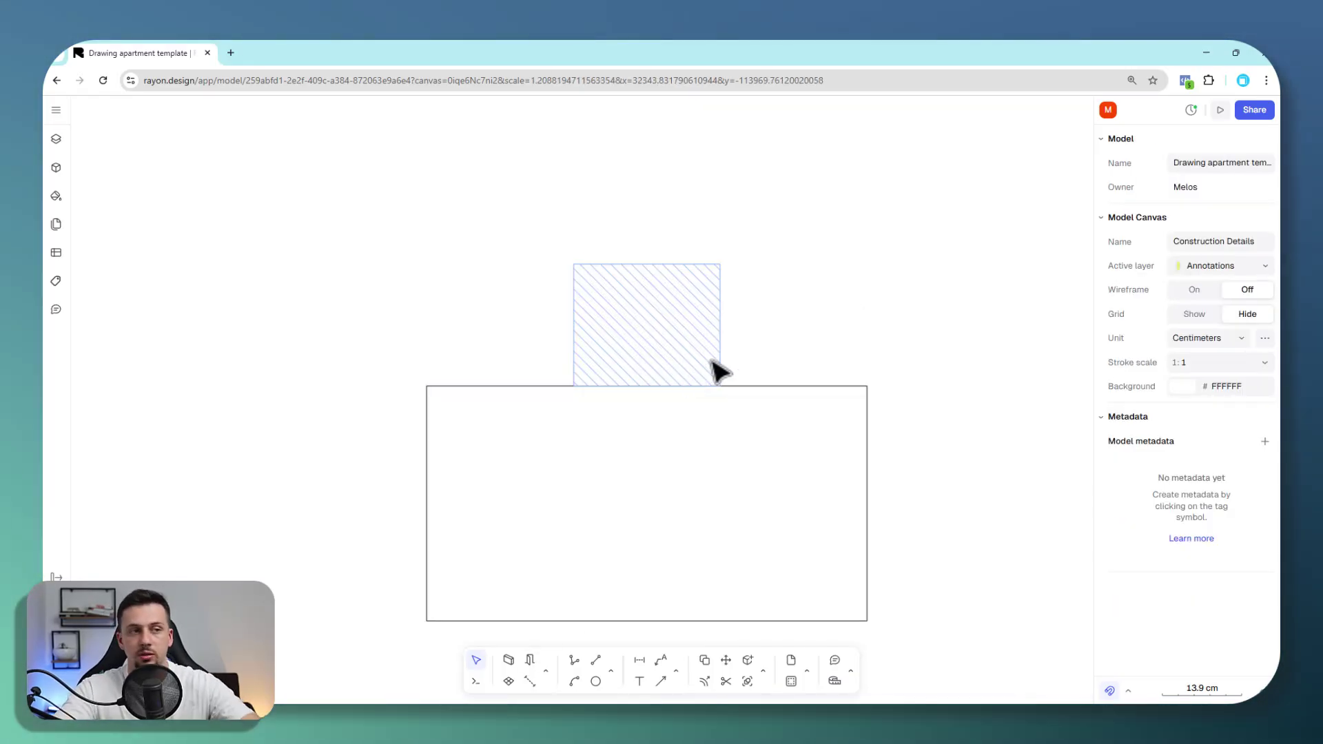
Step: Copy the small wall block straight upward so the copy sits directly on the original
{"action": "left_click", "coordinate": [655, 325]}
{"action": "scroll", "coordinate": [785, 383], "scroll_direction": "up", "scroll_amount": 3}
{"action": "mouse_move", "coordinate": [720, 523]}
{"action": "left_mouse_down"}
{"action": "mouse_move", "coordinate": [717, 416]}
{"action": "mouse_move", "coordinate": [730, 406]}
{"action": "mouse_move", "coordinate": [717, 404]}
{"action": "mouse_move", "coordinate": [714, 525]}
{"action": "left_mouse_up"}
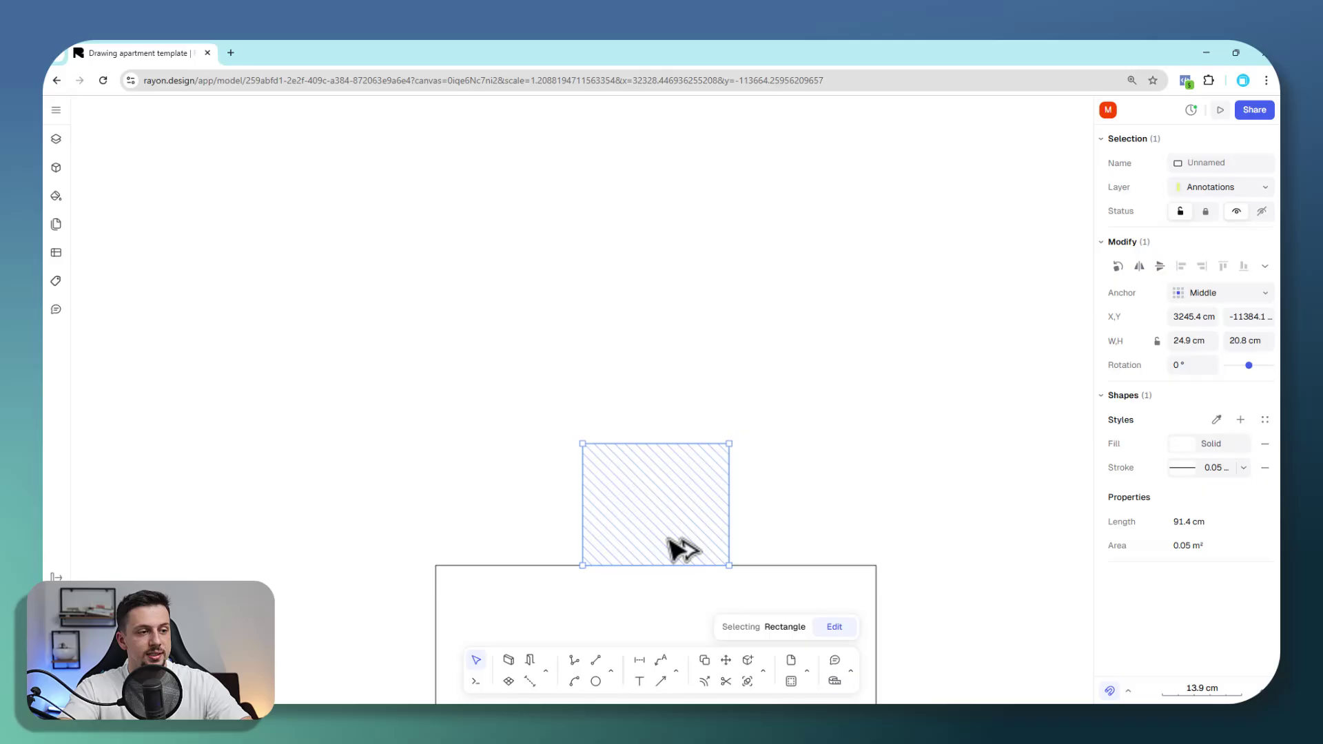
{"action": "left_click_drag", "start_coordinate": [668, 530], "coordinate": [673, 413]}
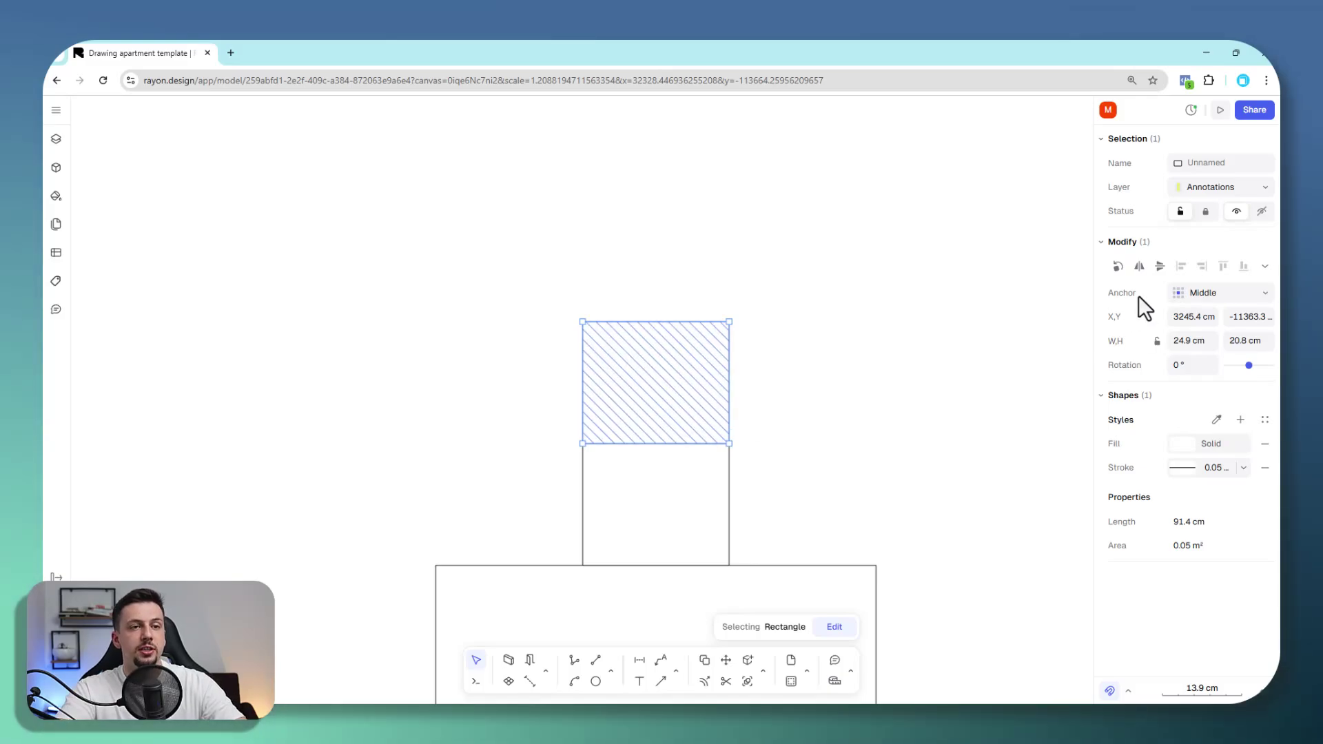
Step: Raise the upper block 1 cm by setting its Y coordinate to -11362.3 cm, leaving a joint between the blocks
{"action": "left_click", "coordinate": [1246, 317]}
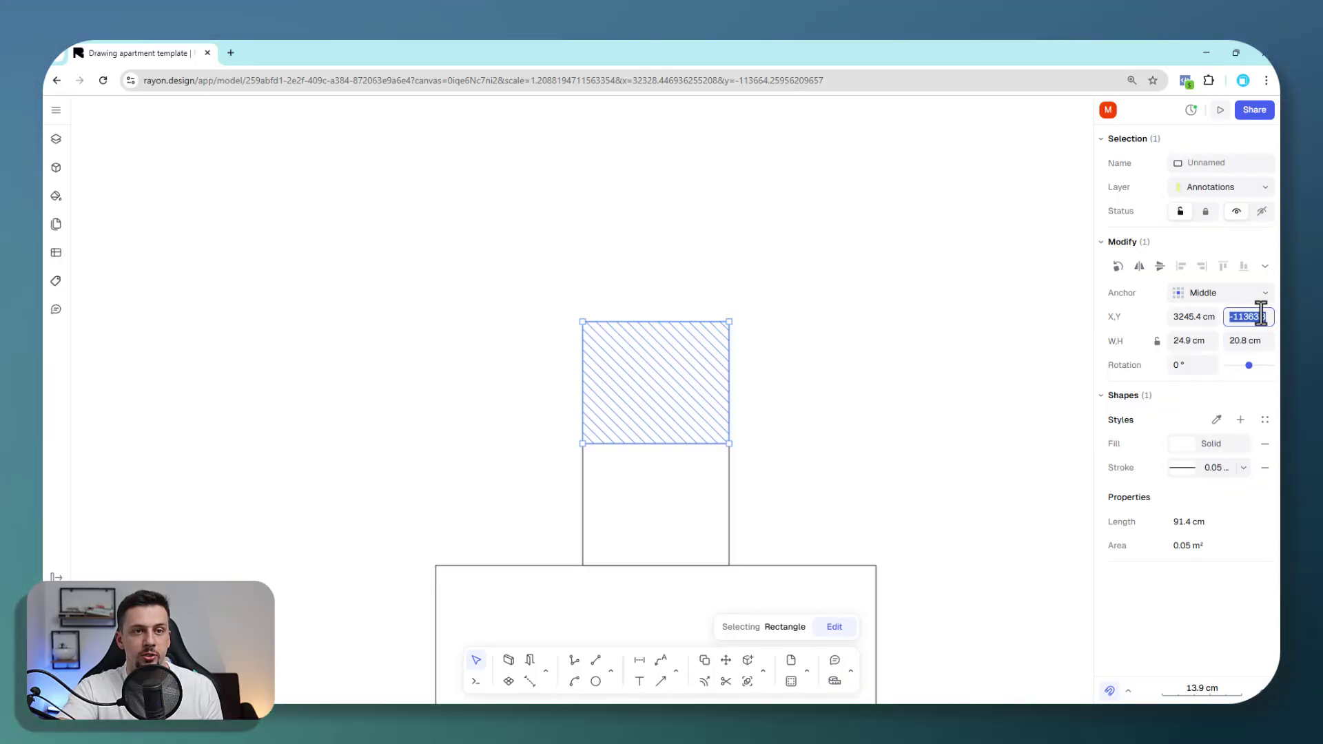
{"action": "left_click", "coordinate": [1257, 318]}
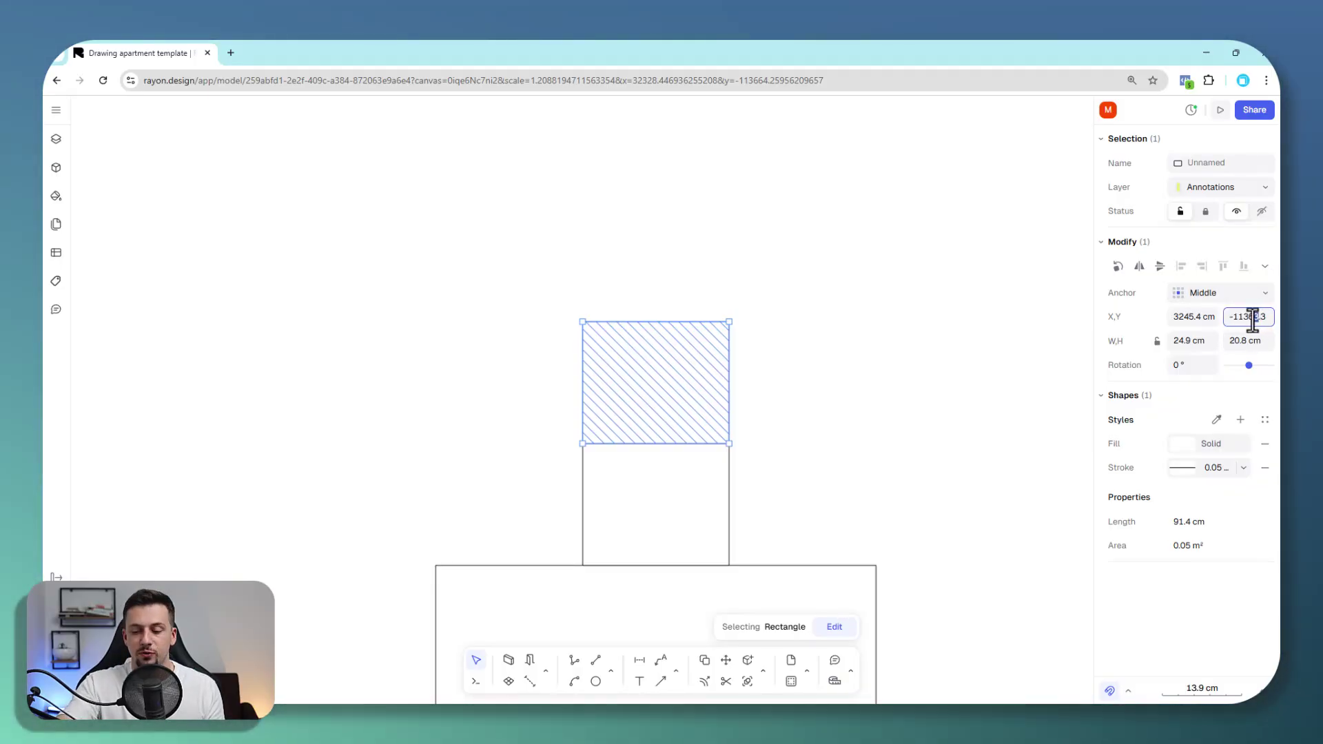
{"action": "type", "text": "2"}
{"action": "key", "text": "Return"}
{"action": "left_click", "coordinate": [889, 487]}
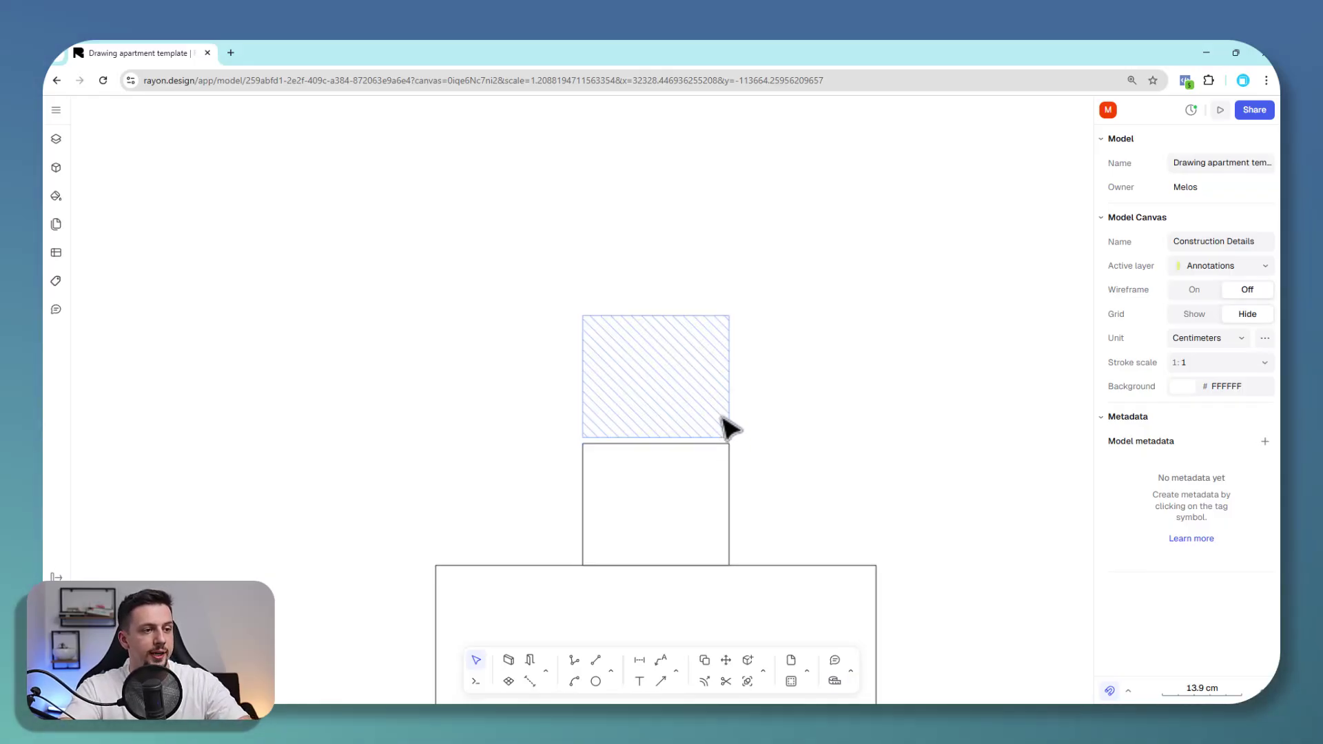
Step: Stack another copy of the block on the upper one and open its Y coordinate for editing
{"action": "mouse_move", "coordinate": [724, 437]}
{"action": "left_mouse_down"}
{"action": "mouse_move", "coordinate": [724, 301]}
{"action": "mouse_move", "coordinate": [733, 312]}
{"action": "left_mouse_up"}
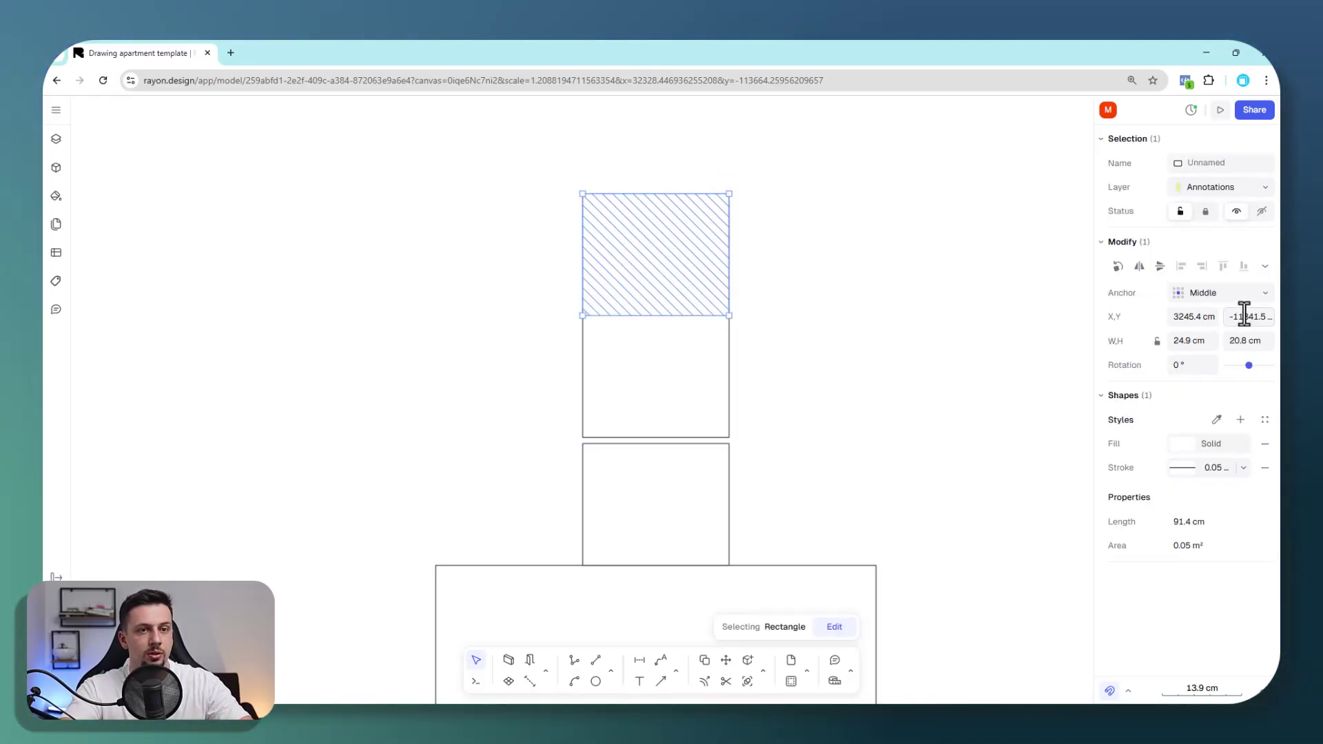
{"action": "left_click", "coordinate": [1256, 317]}
{"action": "left_click", "coordinate": [1257, 319]}
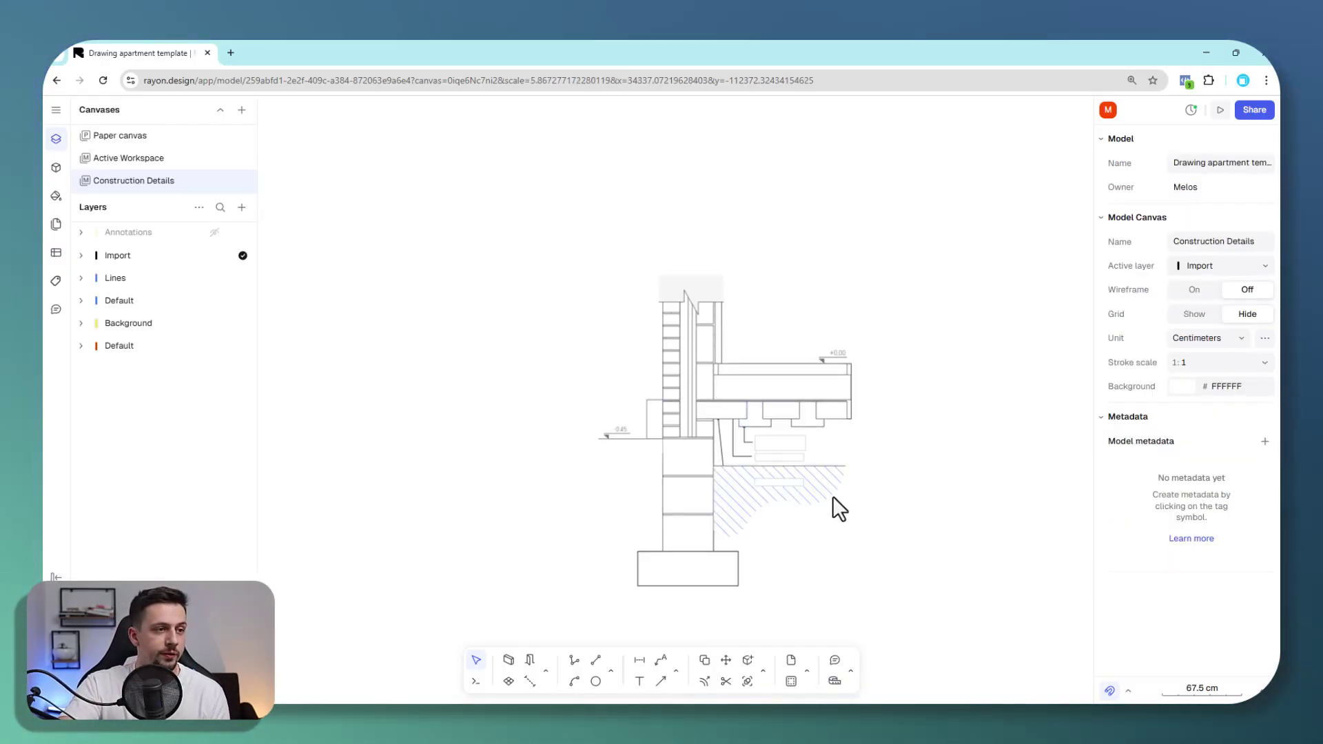
Step: Select the footing beneath the wall in the finished section drawing and open its fill settings
{"action": "scroll", "coordinate": [831, 499], "scroll_direction": "up", "scroll_amount": 3}
{"action": "left_click", "coordinate": [684, 596]}
{"action": "left_click", "coordinate": [747, 605]}
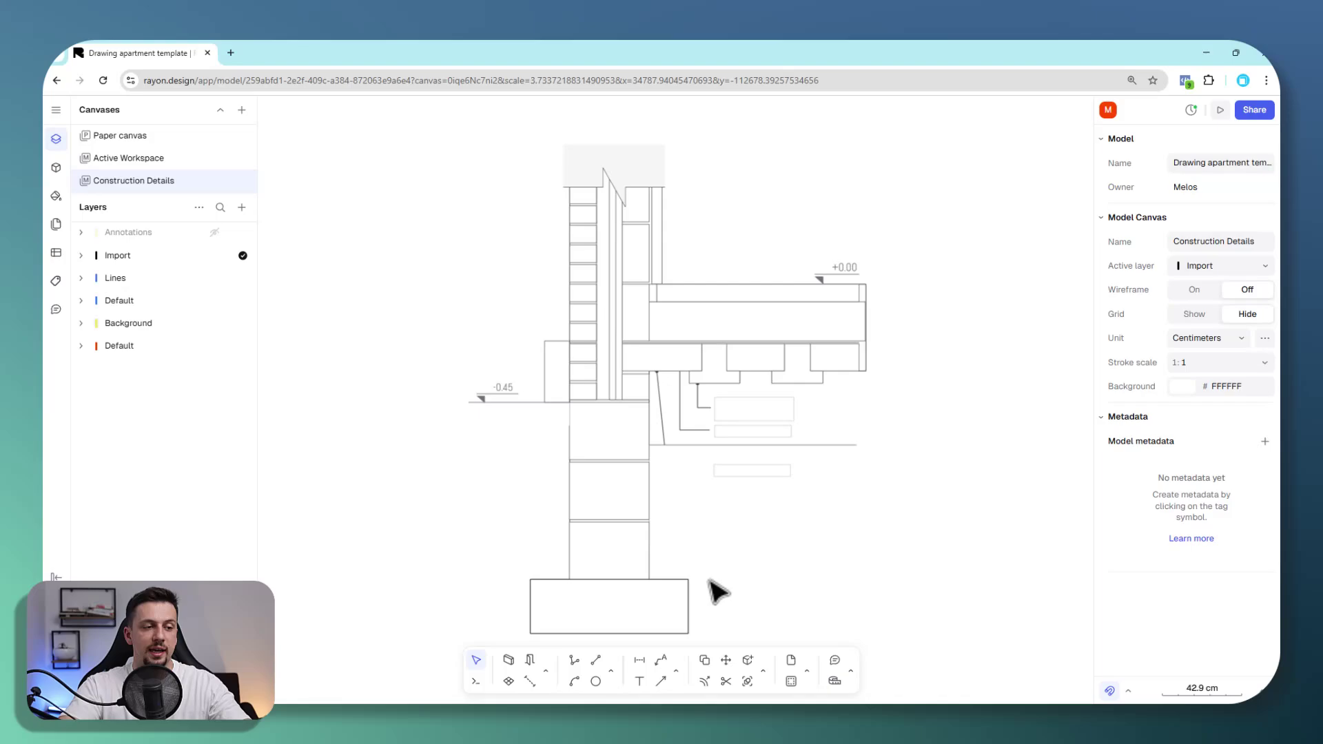
{"action": "middle_click_drag", "start_coordinate": [707, 577], "coordinate": [720, 545]}
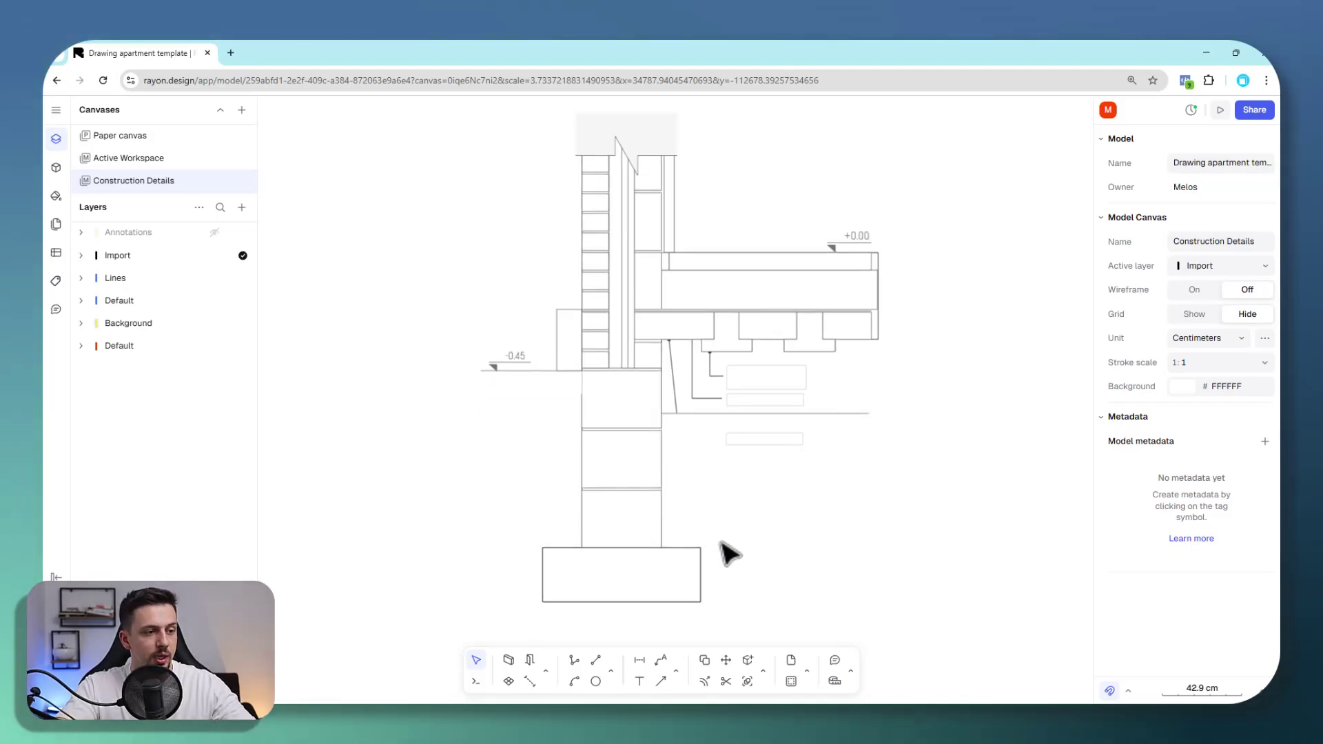
{"action": "left_click", "coordinate": [678, 582]}
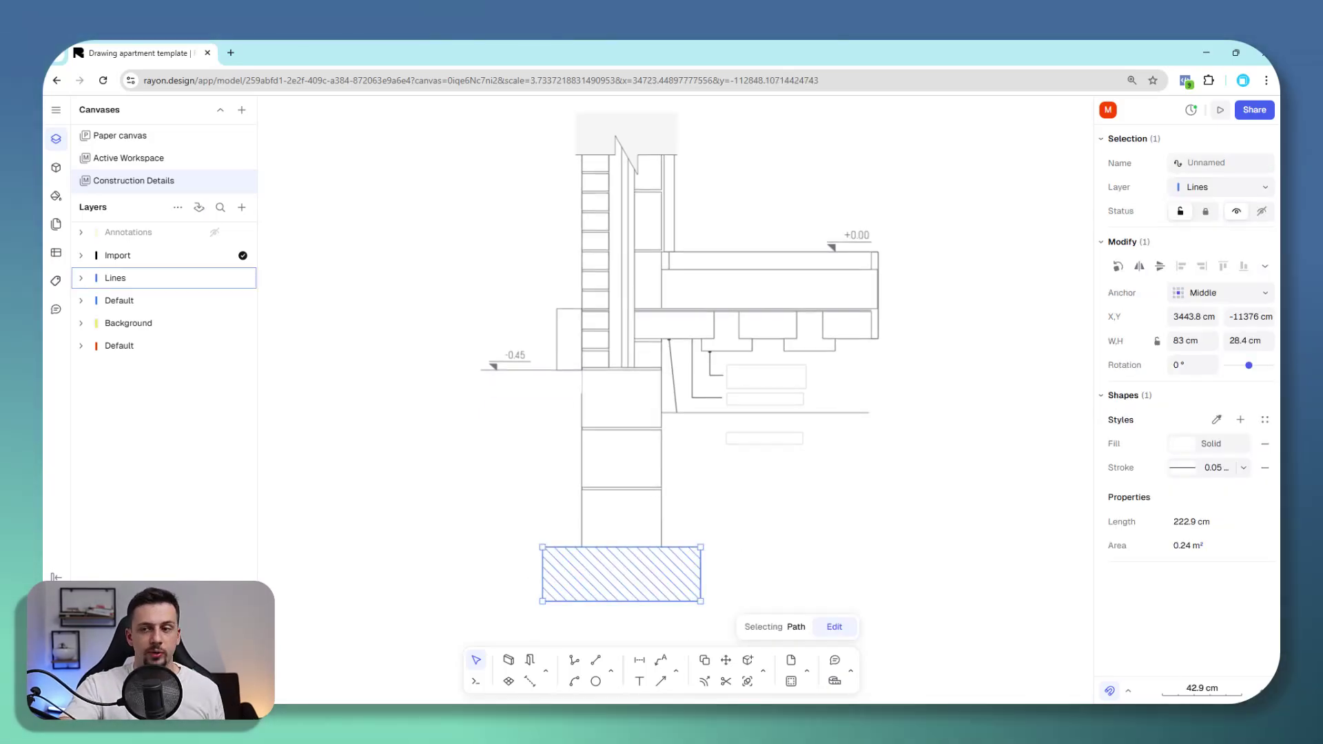
{"action": "left_click", "coordinate": [1190, 445]}
Step: Try a grey solid fill and the Brick Sand-lime texture on the footing
{"action": "left_click", "coordinate": [929, 406]}
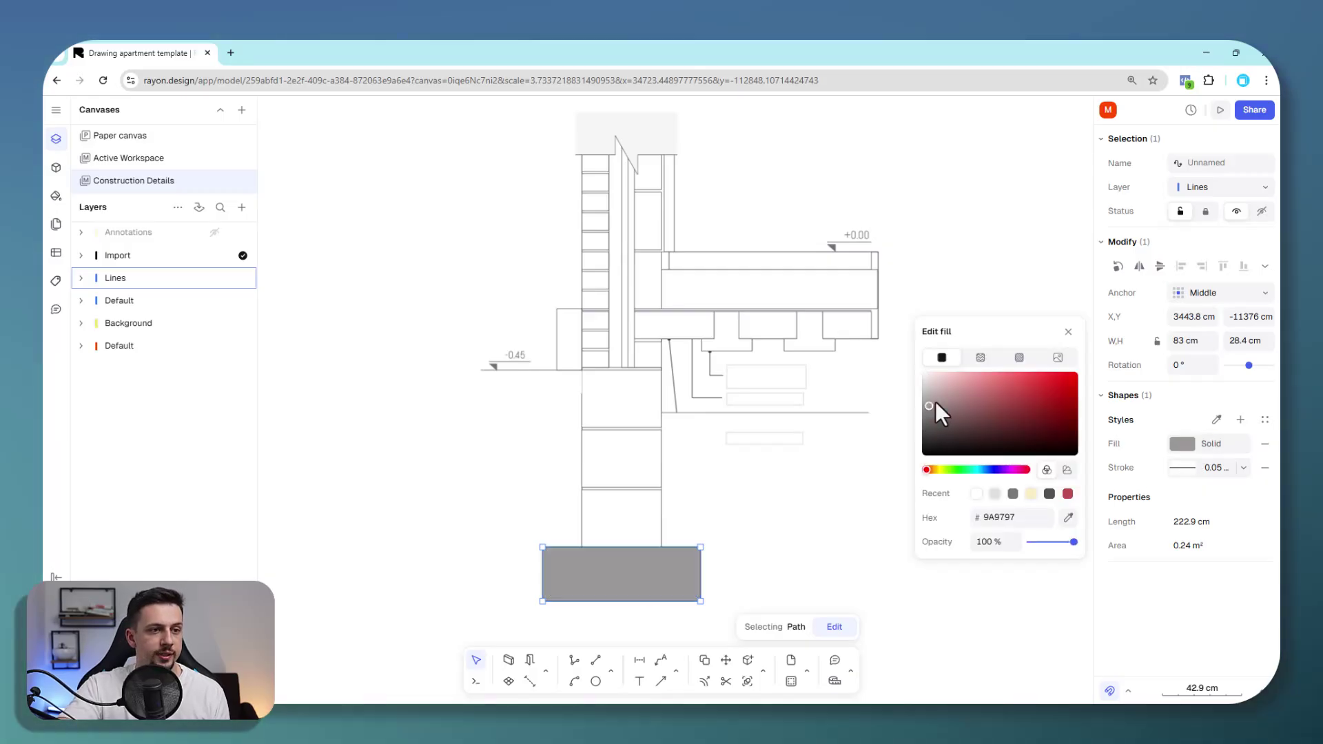
{"action": "left_click_drag", "start_coordinate": [940, 406], "coordinate": [913, 358]}
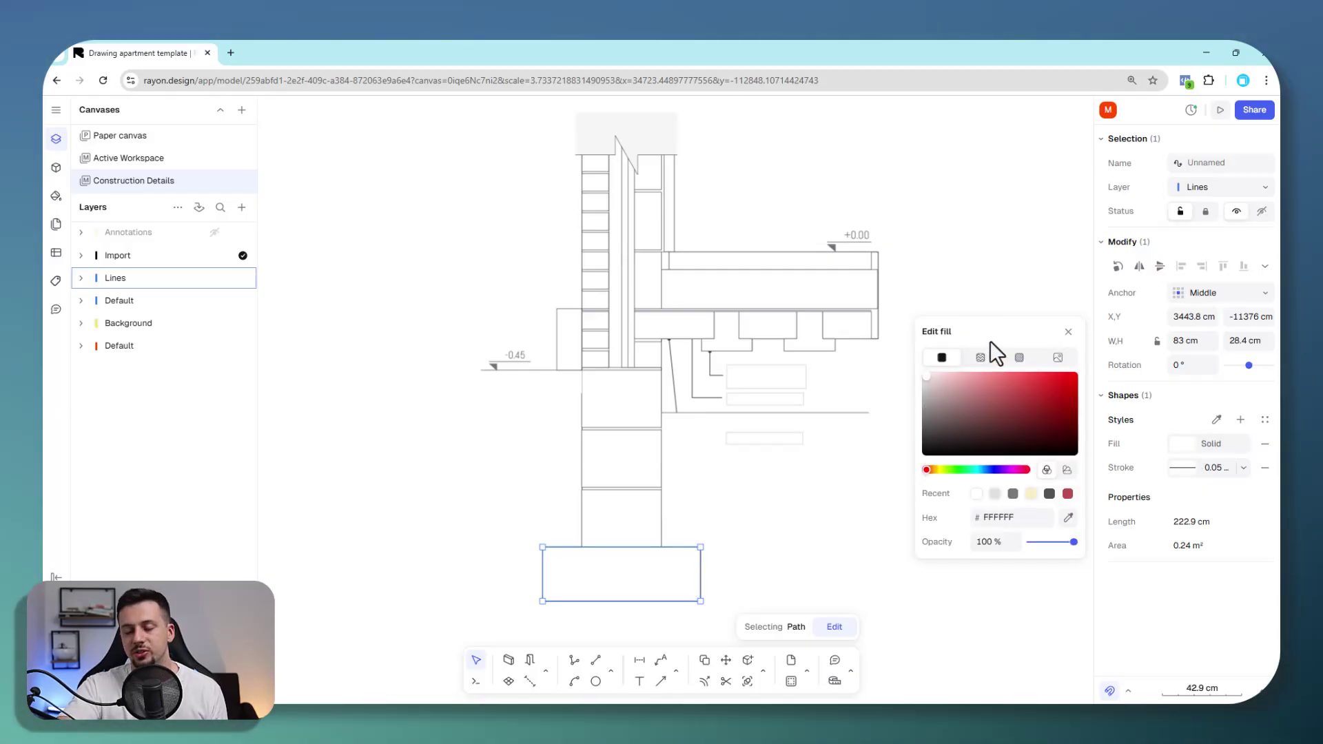
{"action": "left_click", "coordinate": [981, 357]}
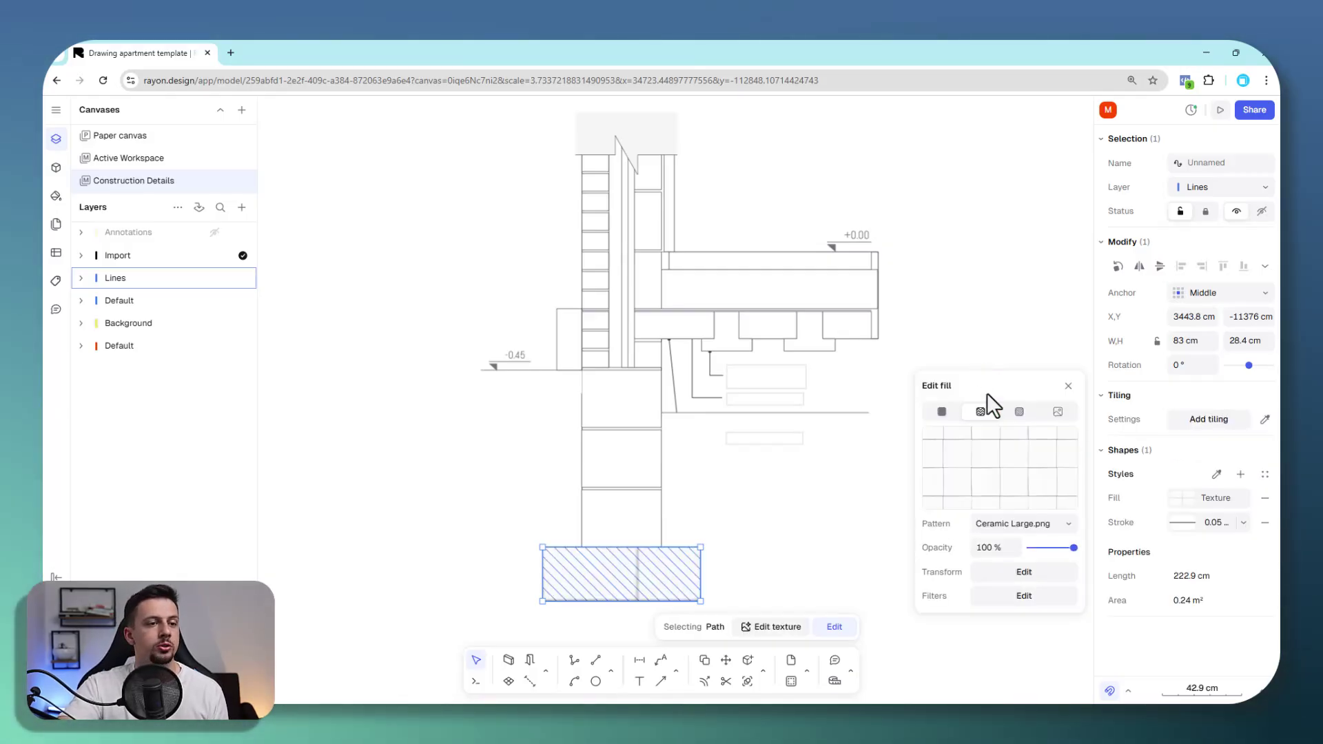
{"action": "left_click", "coordinate": [1019, 523]}
{"action": "scroll", "coordinate": [1024, 368], "scroll_direction": "down", "scroll_amount": 3}
{"action": "left_click", "coordinate": [1041, 383]}
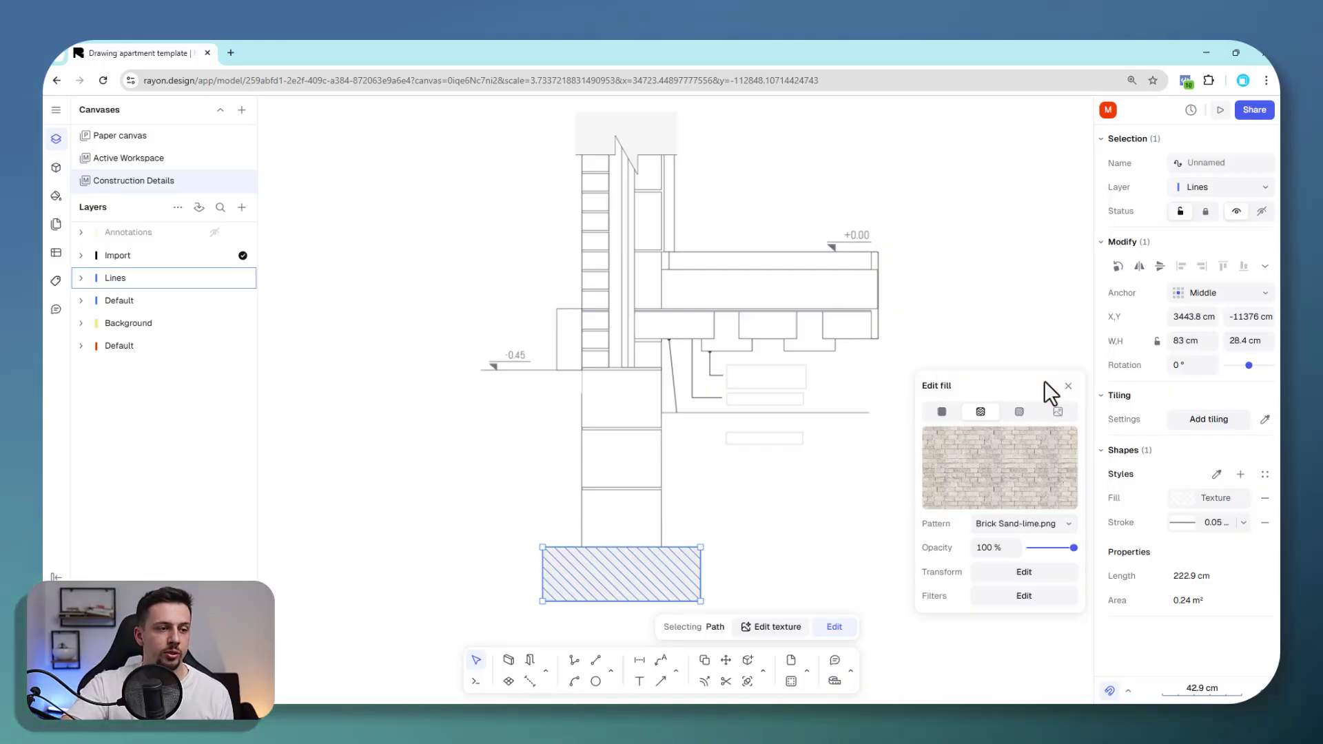
{"action": "left_click", "coordinate": [1052, 525]}
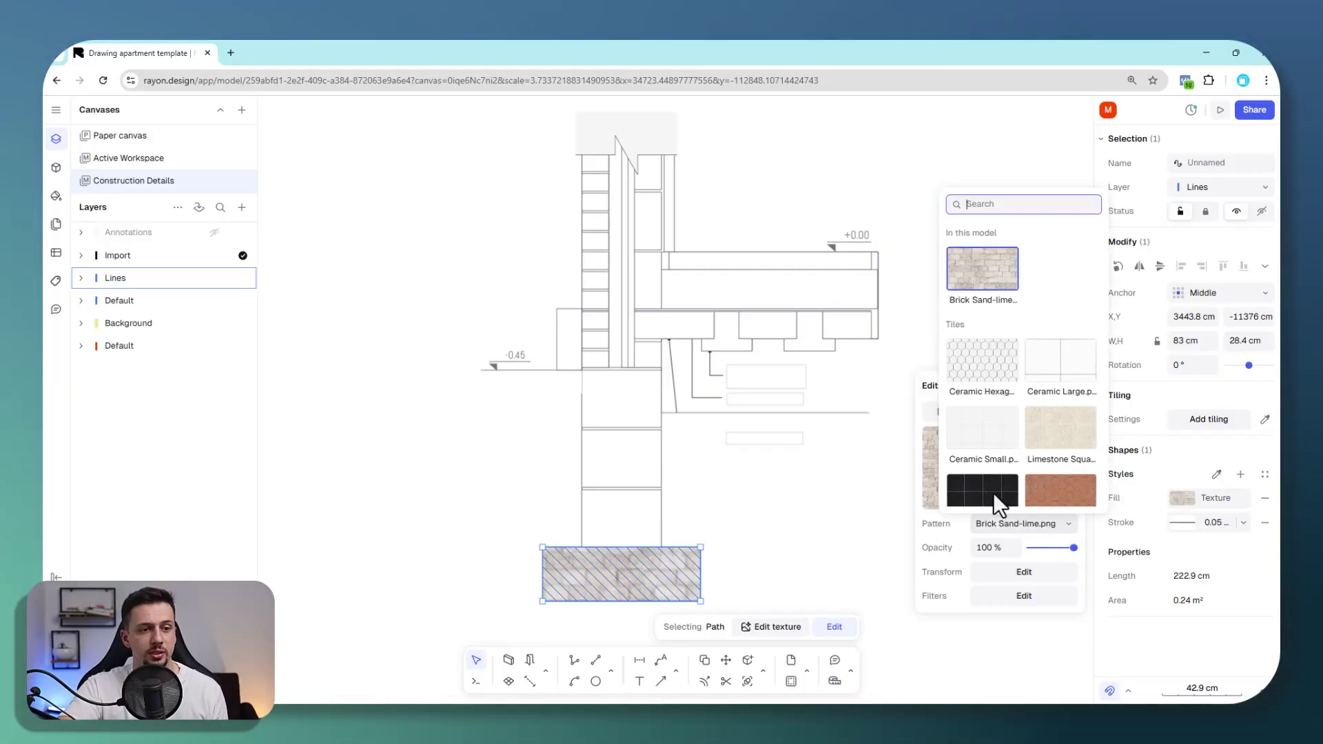
{"action": "key", "text": "Escape"}
Step: Switch the footing's fill to a hatch and choose the Triple Oblique pattern
{"action": "left_click", "coordinate": [1015, 411]}
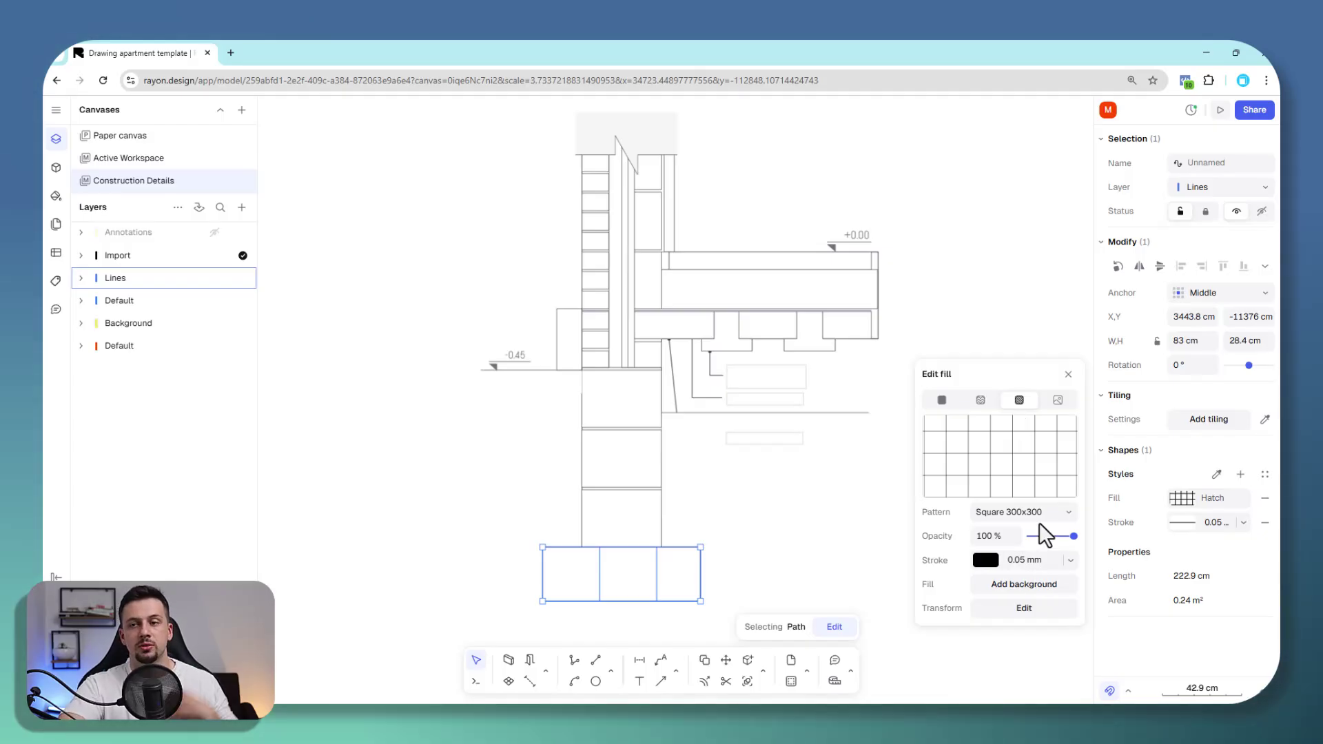
{"action": "left_click", "coordinate": [1065, 514]}
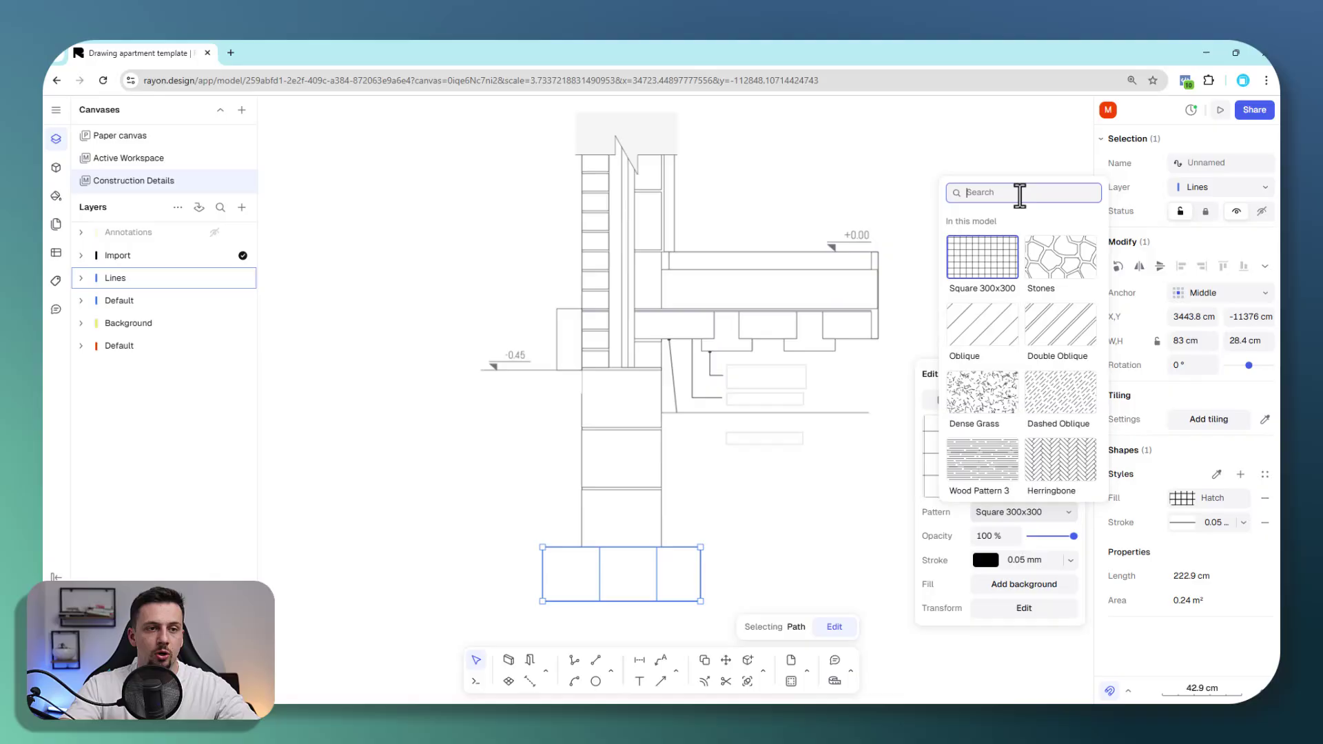
{"action": "scroll", "coordinate": [1041, 358], "scroll_direction": "down", "scroll_amount": 3}
{"action": "scroll", "coordinate": [985, 350], "scroll_direction": "down", "scroll_amount": 5}
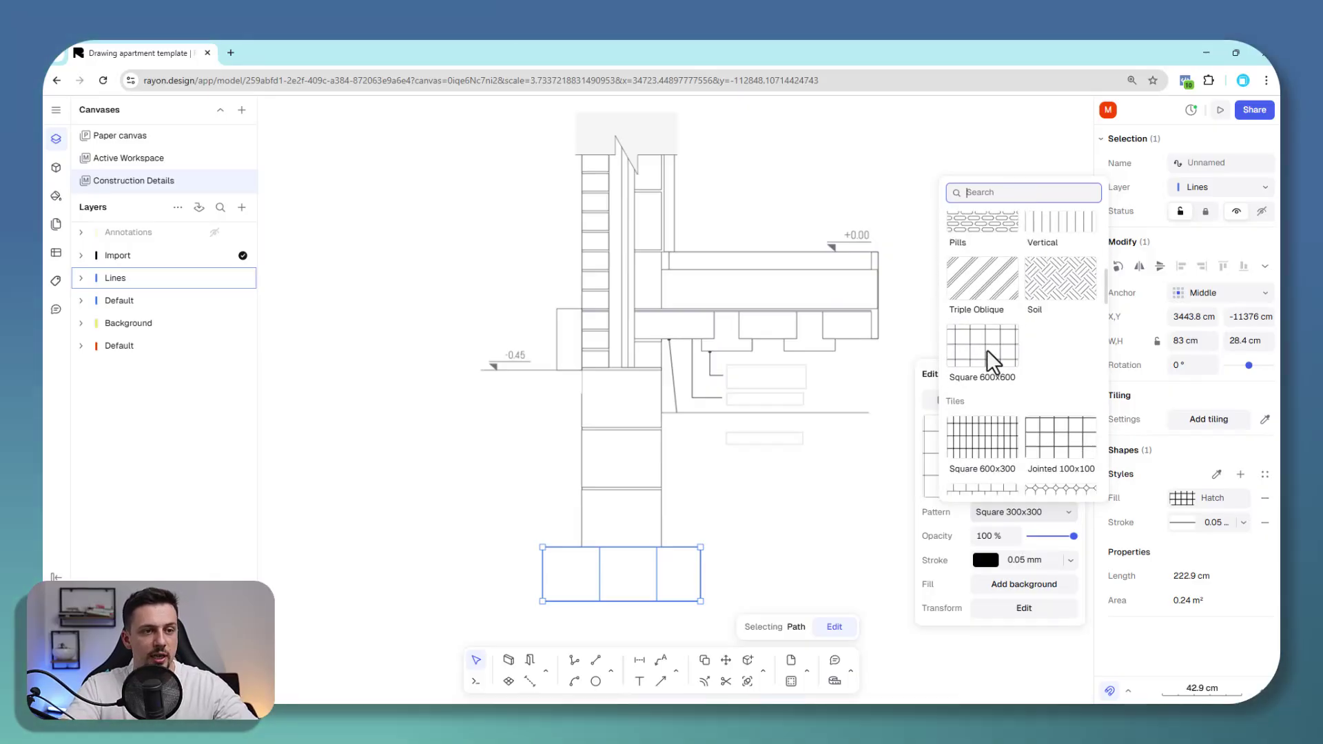
{"action": "scroll", "coordinate": [1033, 372], "scroll_direction": "down", "scroll_amount": 4}
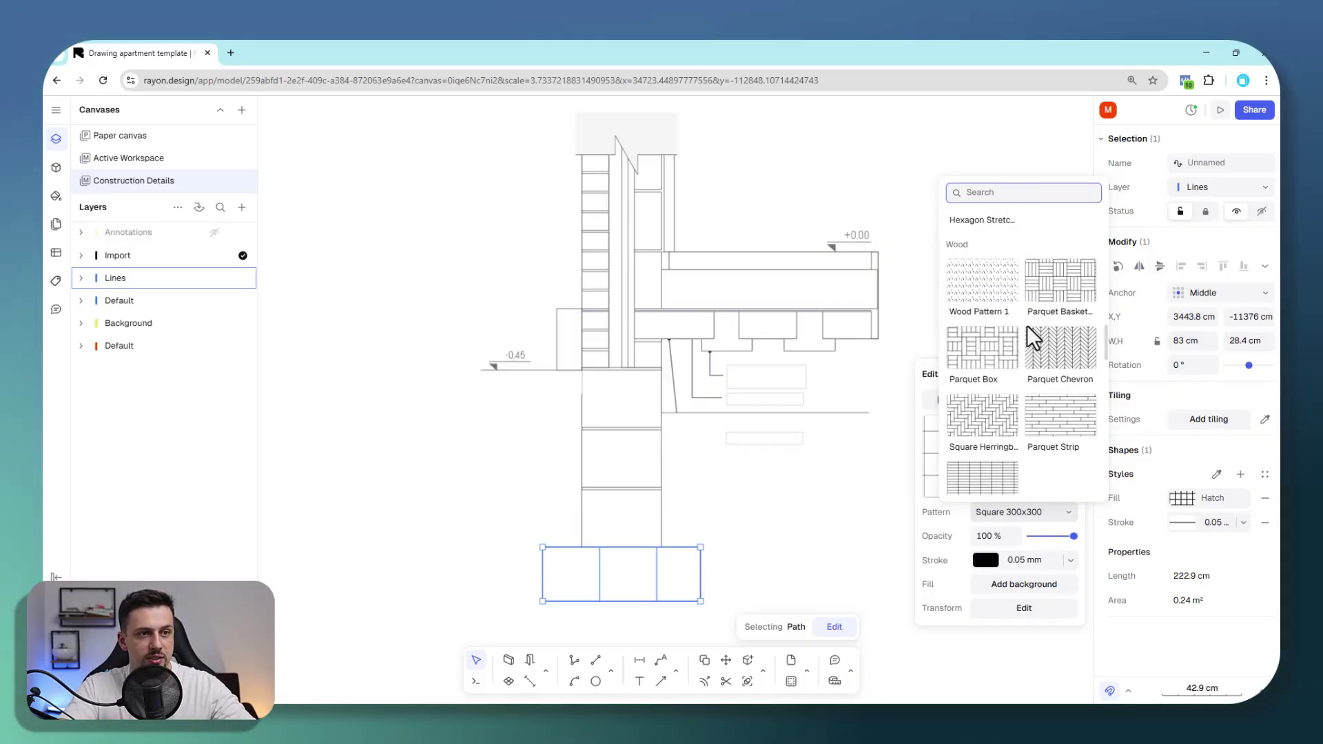
{"action": "left_click", "coordinate": [1045, 424]}
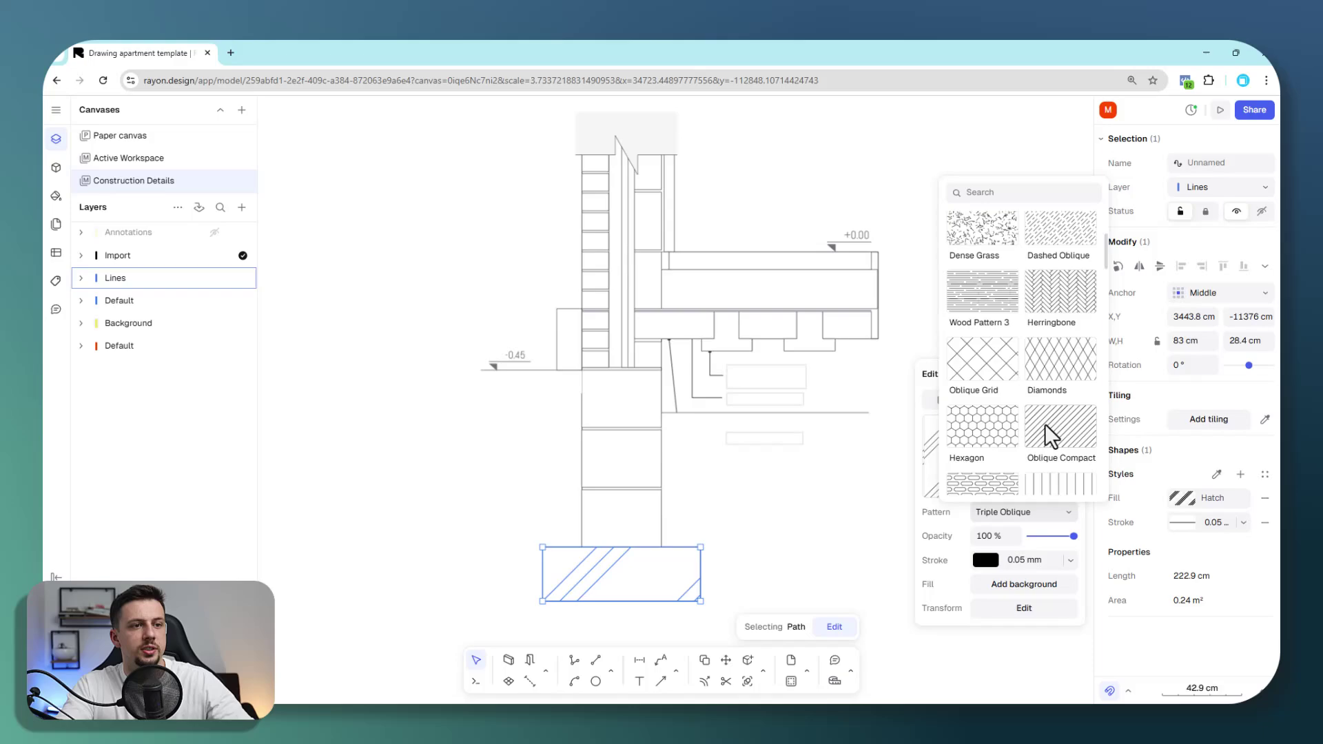
{"action": "left_click", "coordinate": [942, 530]}
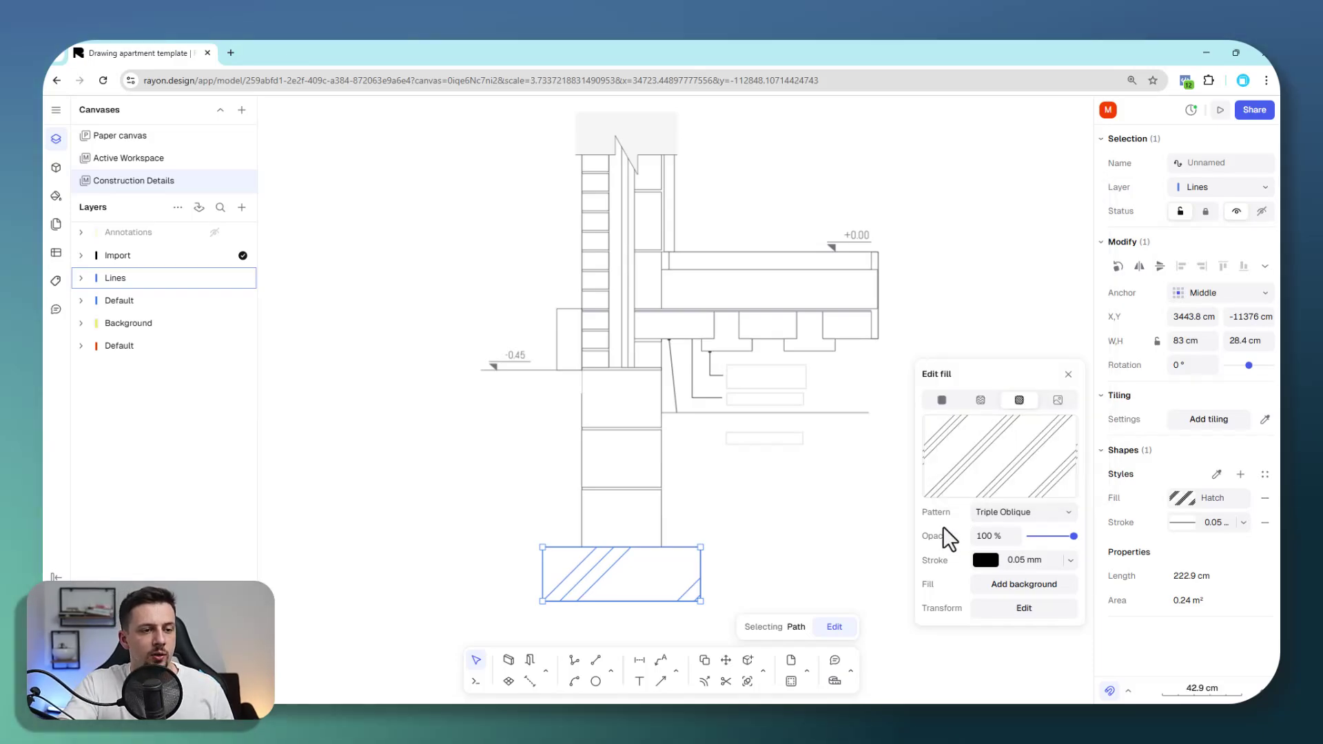
Step: Set the scale of the footing's Triple Oblique hatch to 0.2
{"action": "left_click", "coordinate": [1023, 609]}
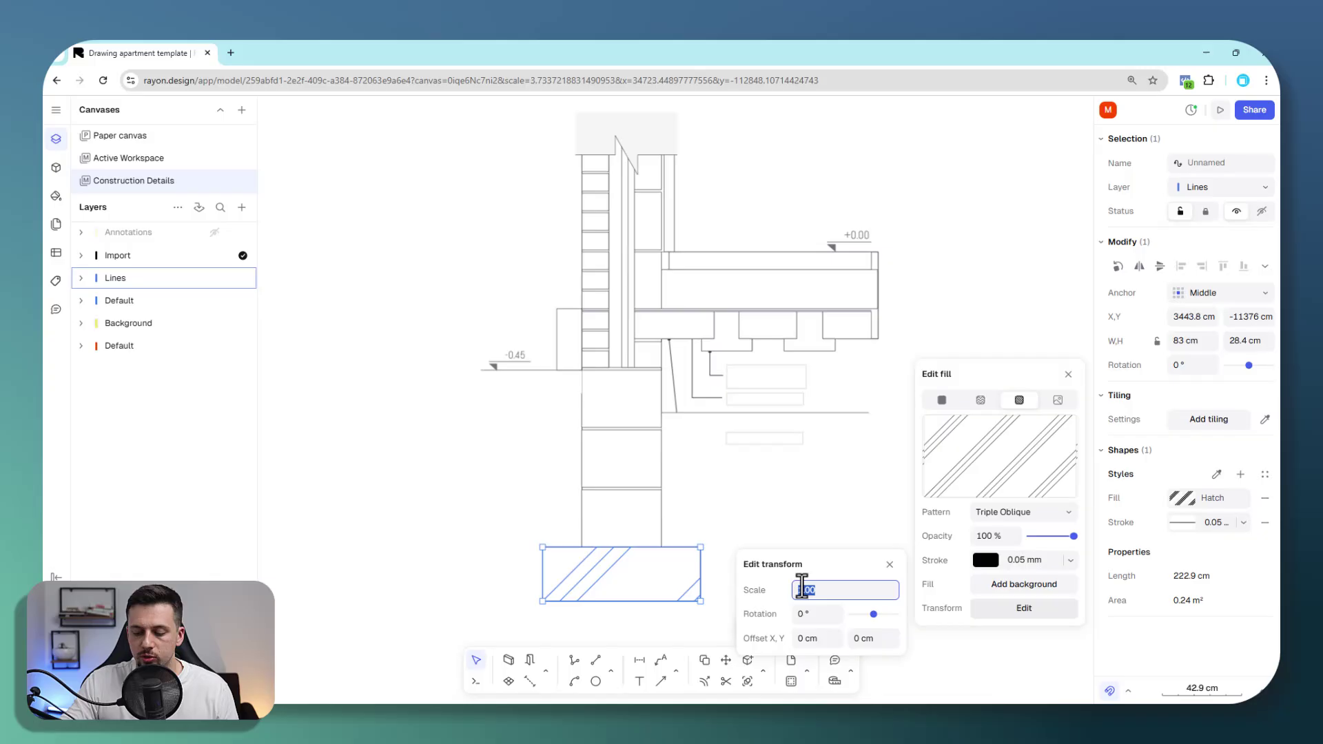
{"action": "type", "text": "0.2"}
{"action": "key", "text": "Return"}
{"action": "left_click", "coordinate": [836, 522]}
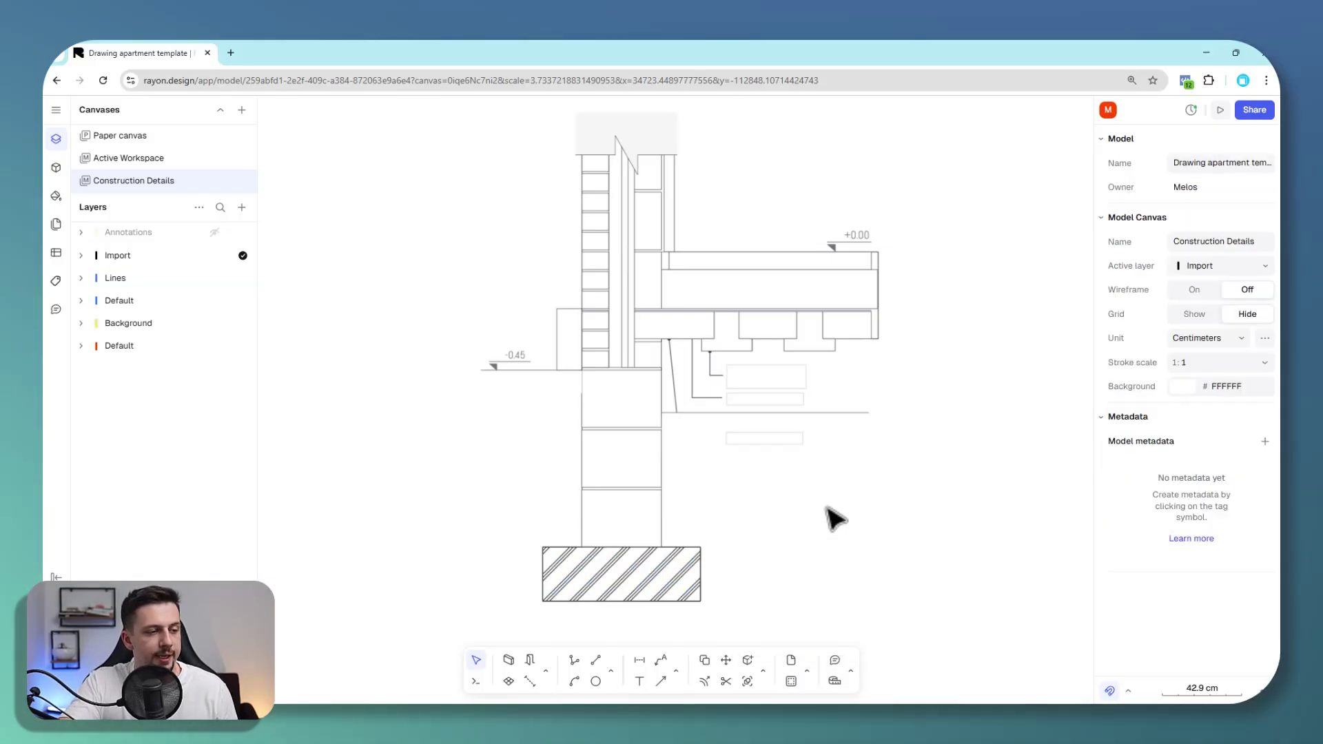
Step: Recolour the footing's hatch lines to a medium grey
{"action": "left_click", "coordinate": [662, 590]}
{"action": "left_click", "coordinate": [1191, 502]}
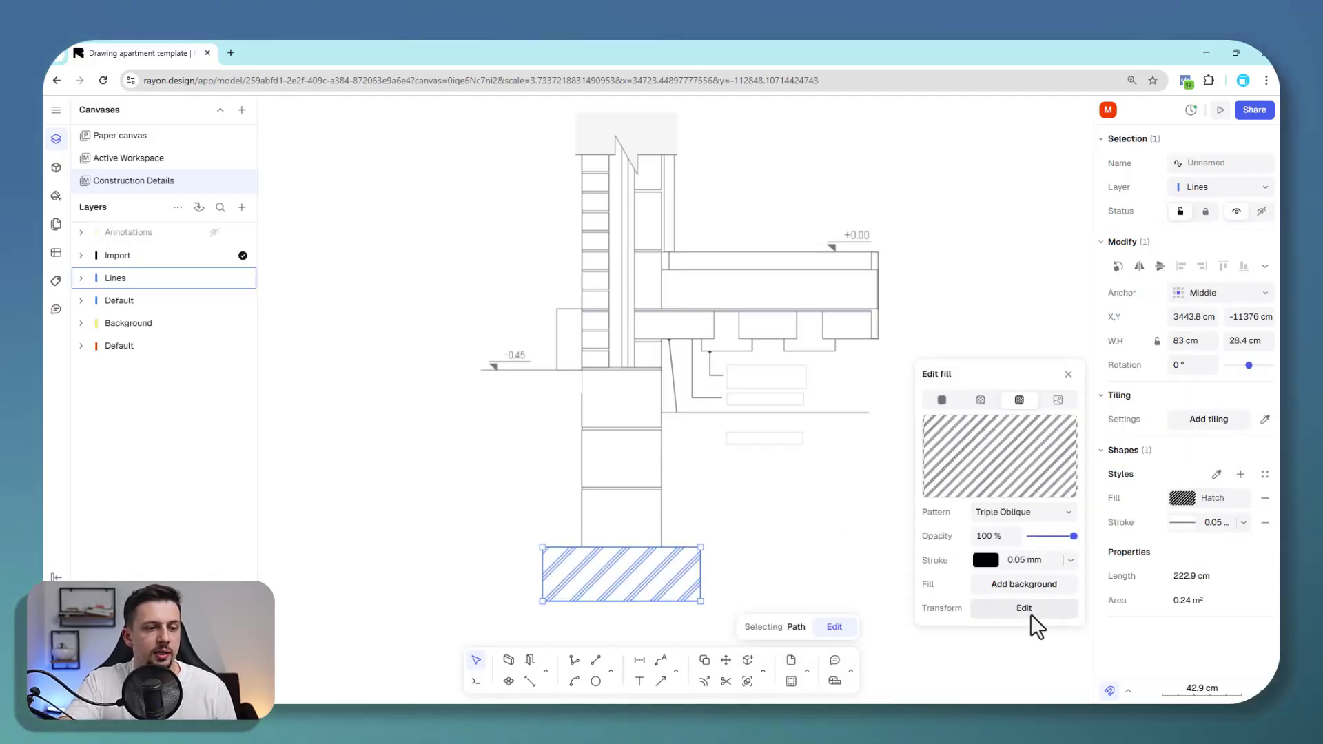
{"action": "left_click", "coordinate": [986, 560]}
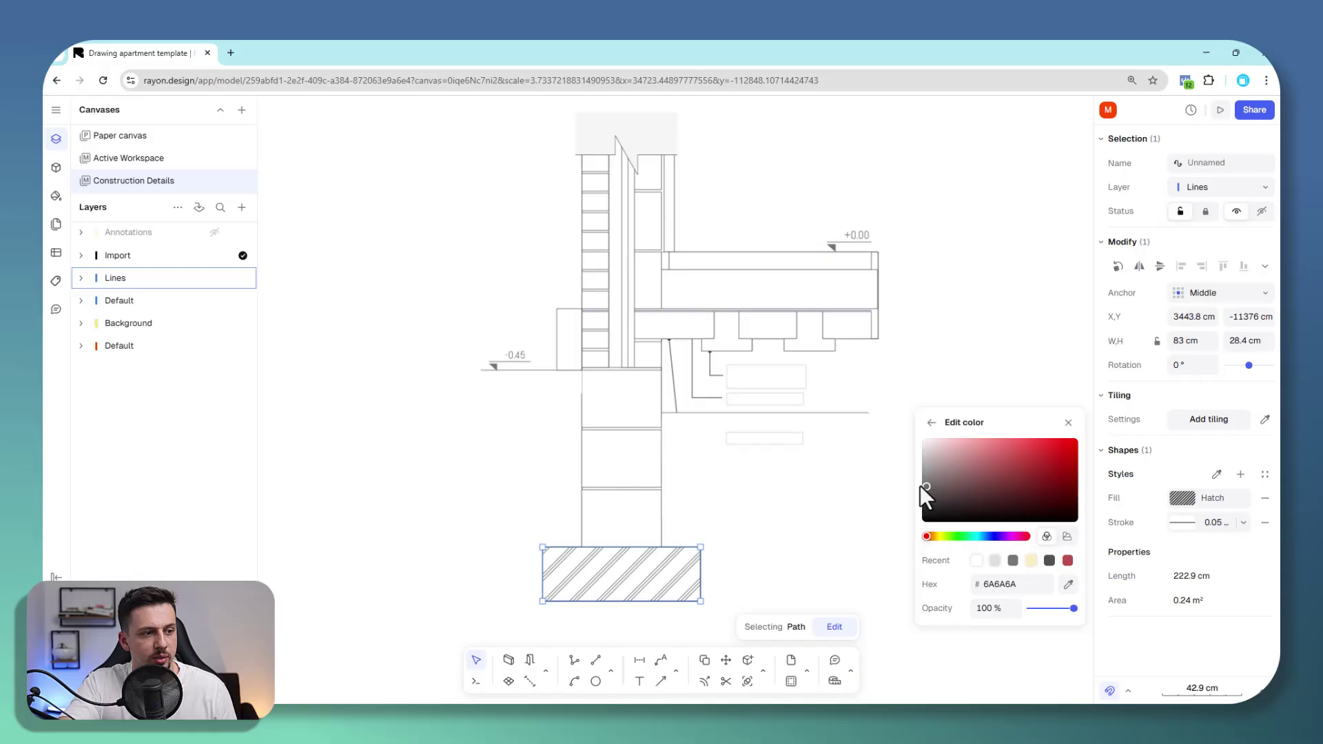
{"action": "left_click", "coordinate": [851, 534]}
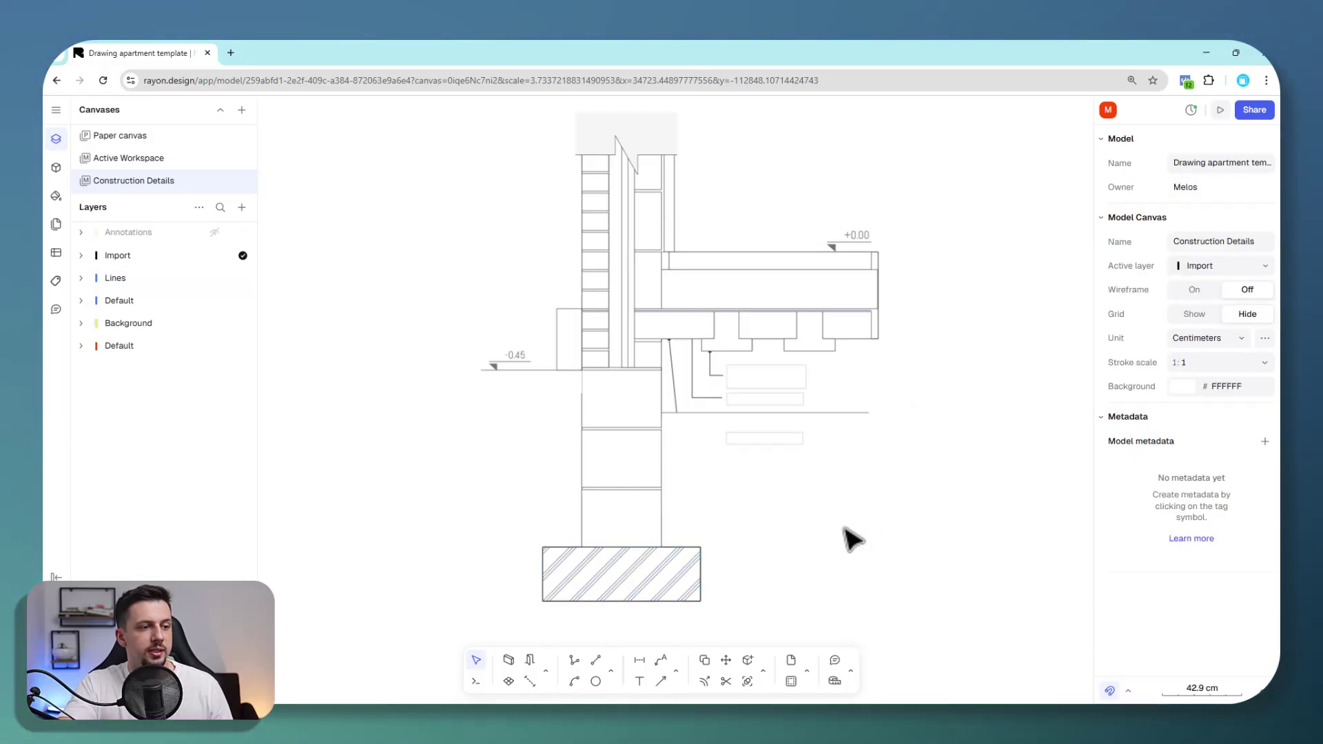
Step: Give the wall block directly above the footing a hatch fill with the Oblique Grid pattern
{"action": "left_click", "coordinate": [663, 518]}
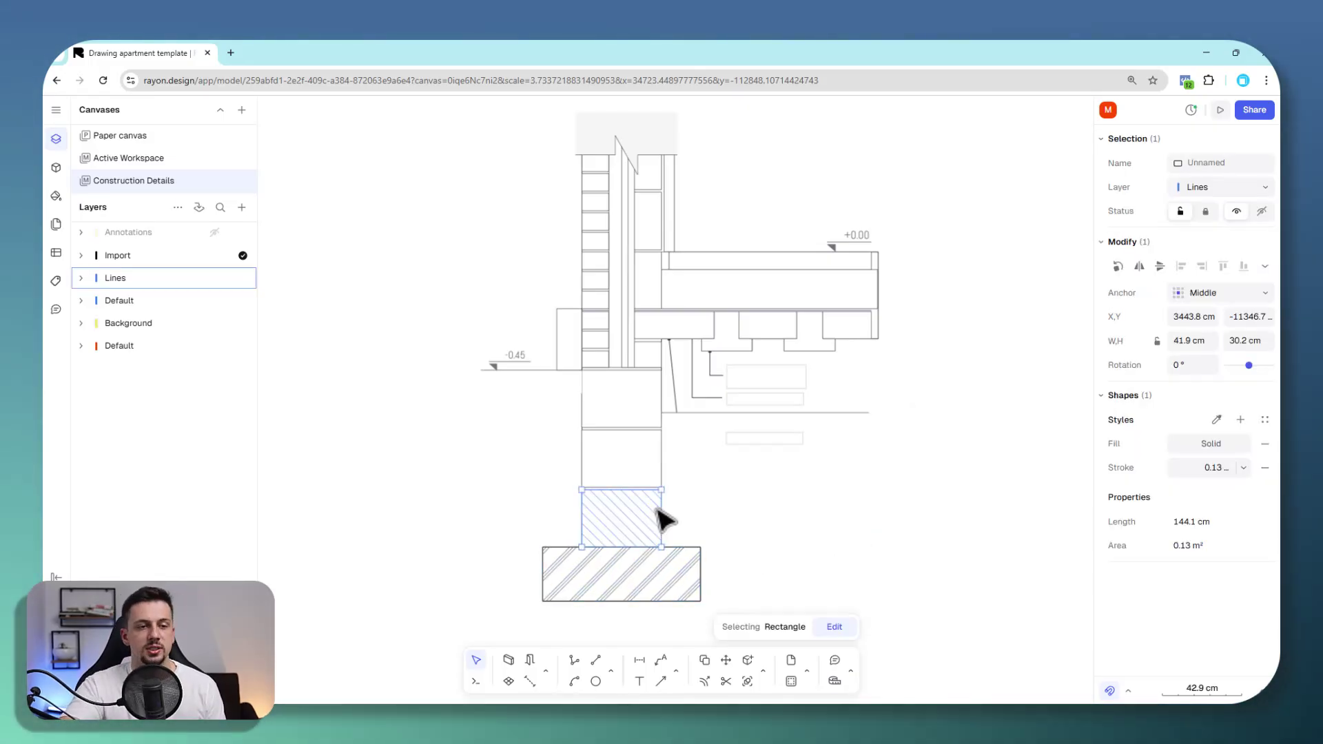
{"action": "left_click", "coordinate": [1183, 444]}
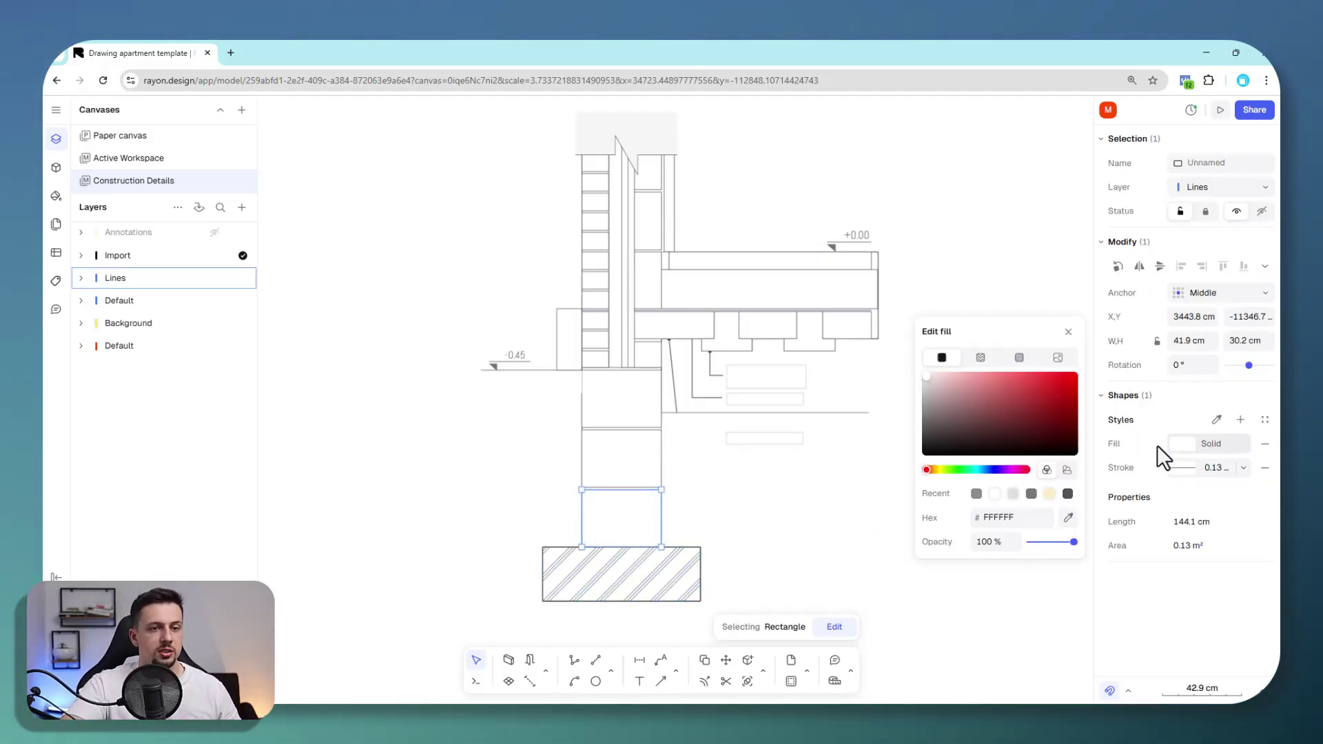
{"action": "left_click", "coordinate": [1009, 359]}
{"action": "left_click", "coordinate": [996, 513]}
{"action": "scroll", "coordinate": [1011, 314], "scroll_direction": "down", "scroll_amount": 5}
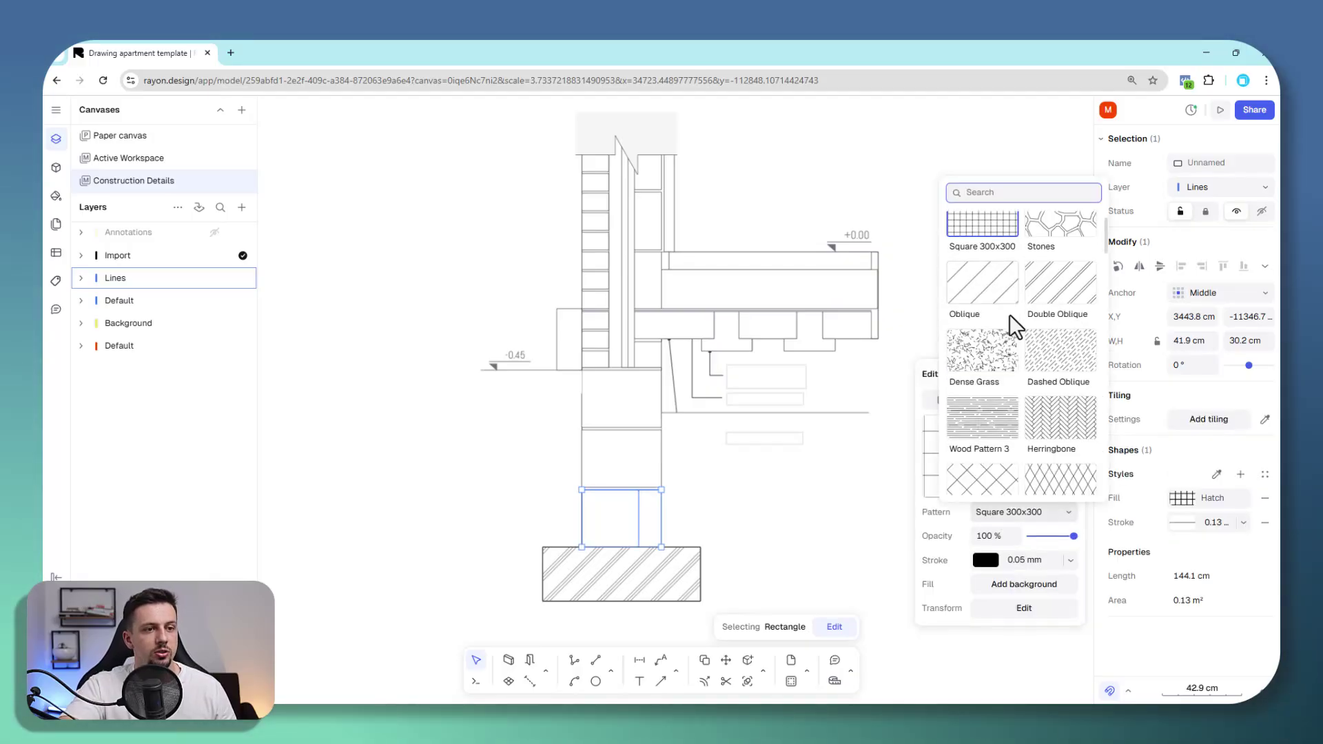
{"action": "scroll", "coordinate": [1020, 453], "scroll_direction": "up", "scroll_amount": 2}
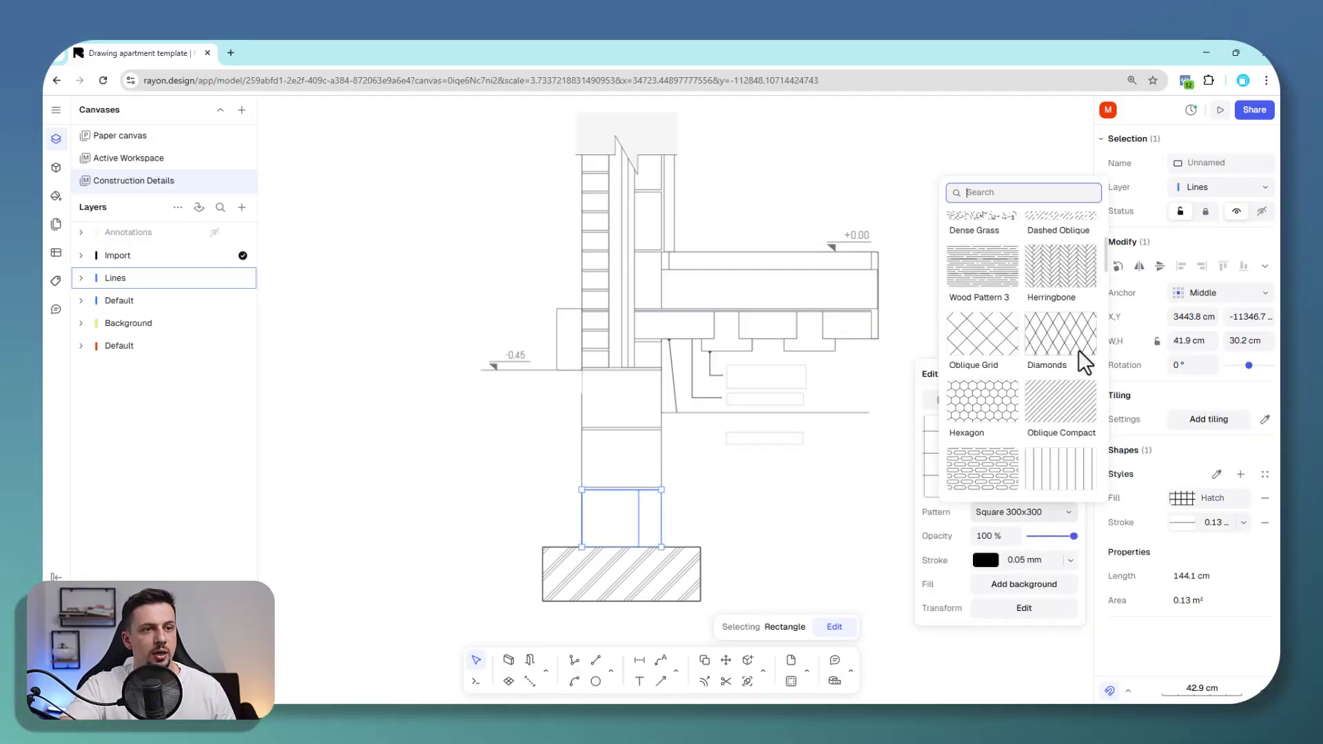
{"action": "left_click", "coordinate": [978, 344]}
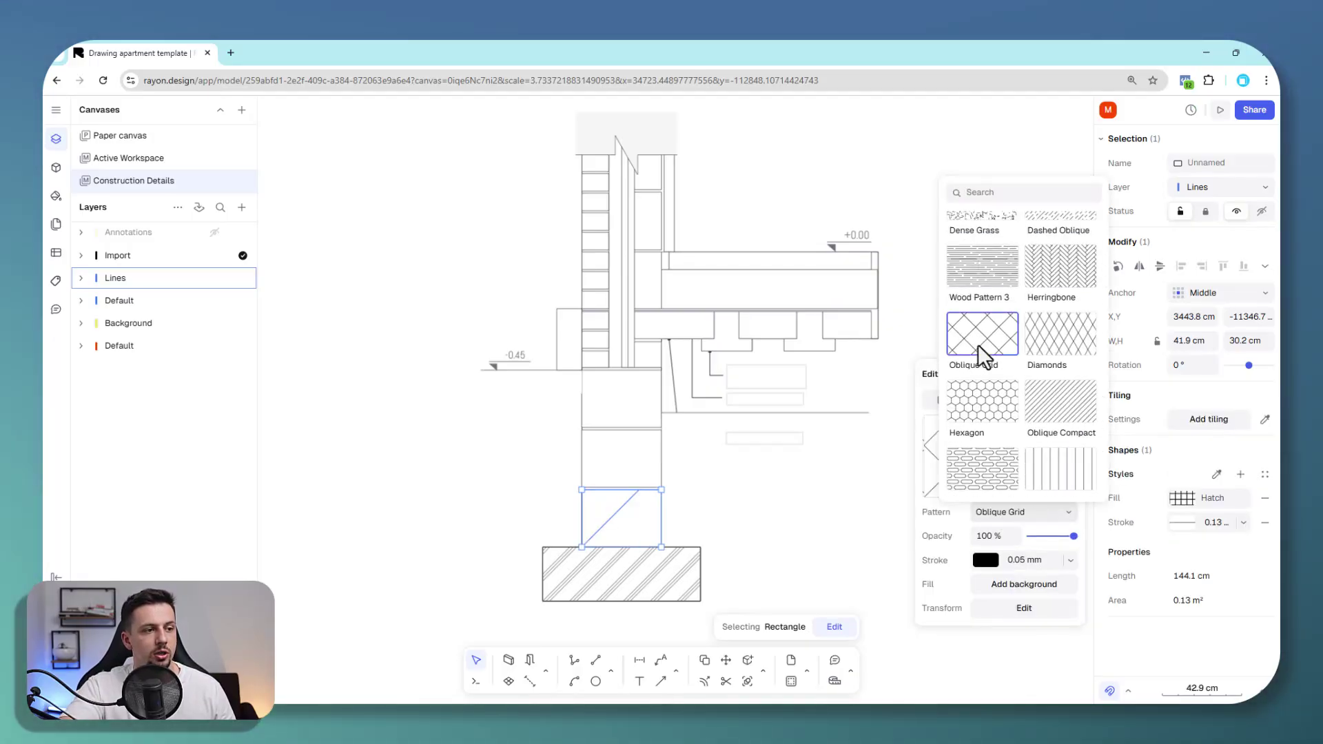
Step: Set the scale of the block's Oblique Grid hatch to 0.15
{"action": "left_click", "coordinate": [1048, 602]}
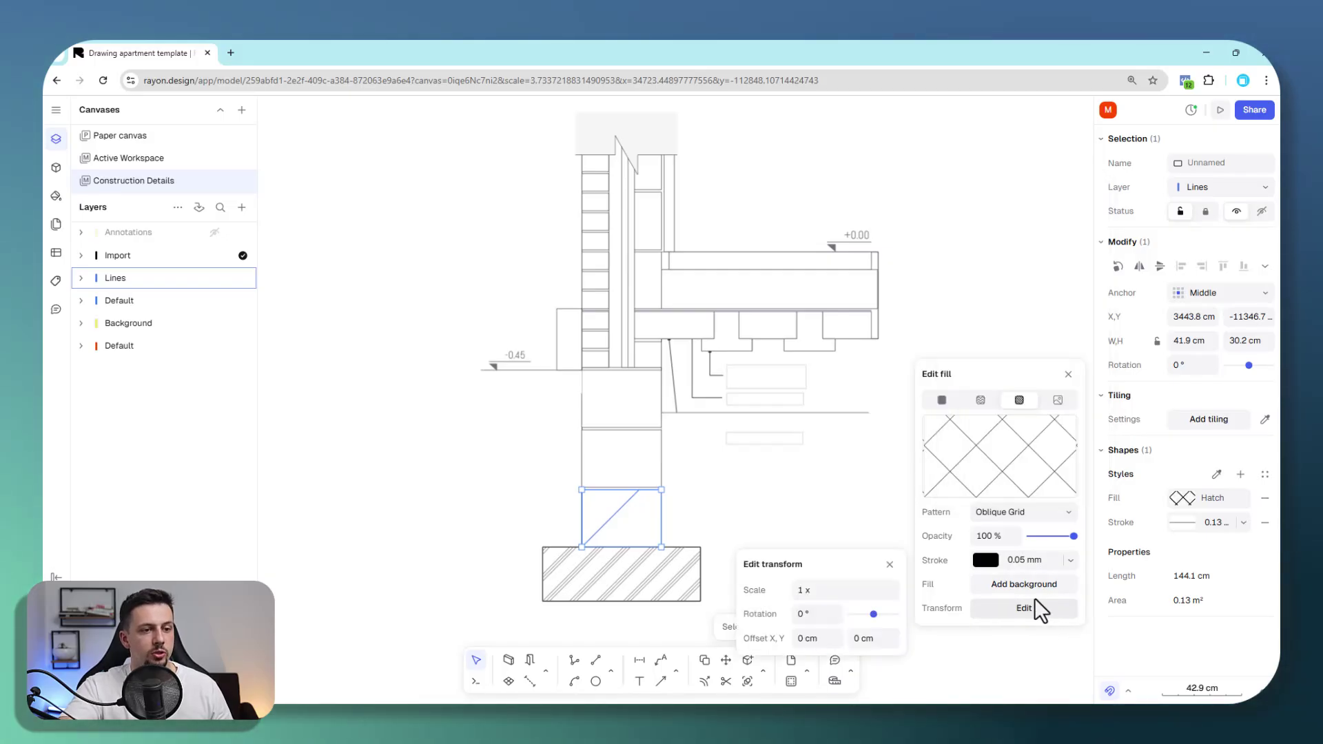
{"action": "left_click", "coordinate": [831, 590]}
{"action": "type", "text": "0.15"}
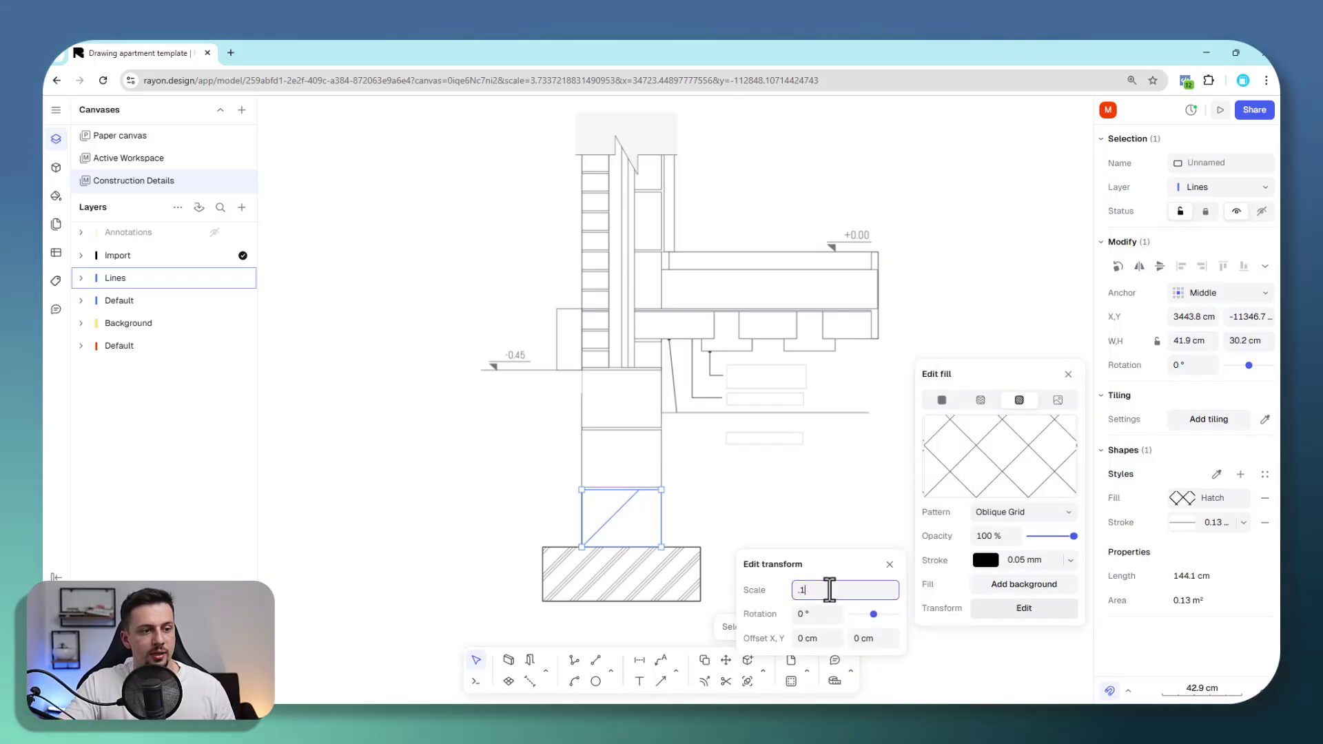
{"action": "key", "text": "Return"}
{"action": "left_click", "coordinate": [828, 503]}
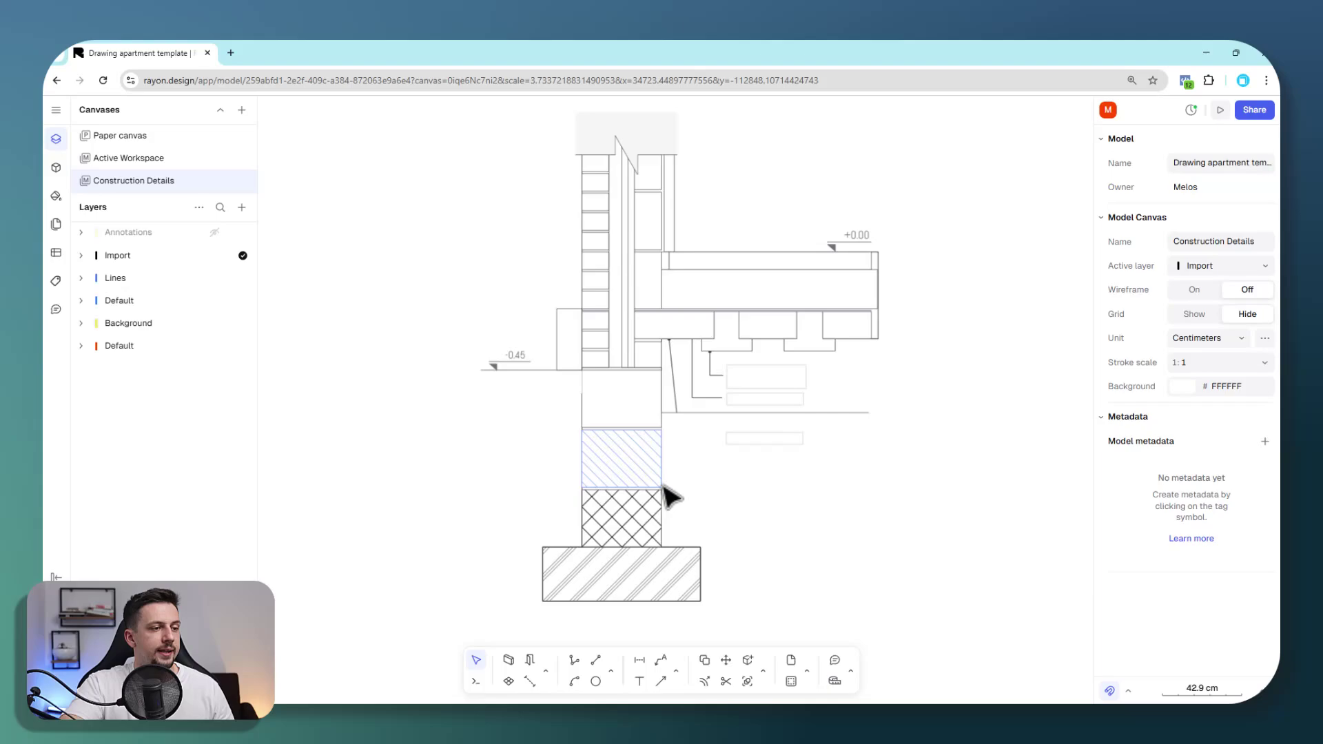
{"action": "left_click", "coordinate": [647, 456]}
{"action": "left_click", "coordinate": [888, 188]}
Step: In the fully hatched copy of the detail, place a leader from the footing's left edge with a landing about 43 cm long
{"action": "scroll", "coordinate": [841, 441], "scroll_direction": "down", "scroll_amount": 6}
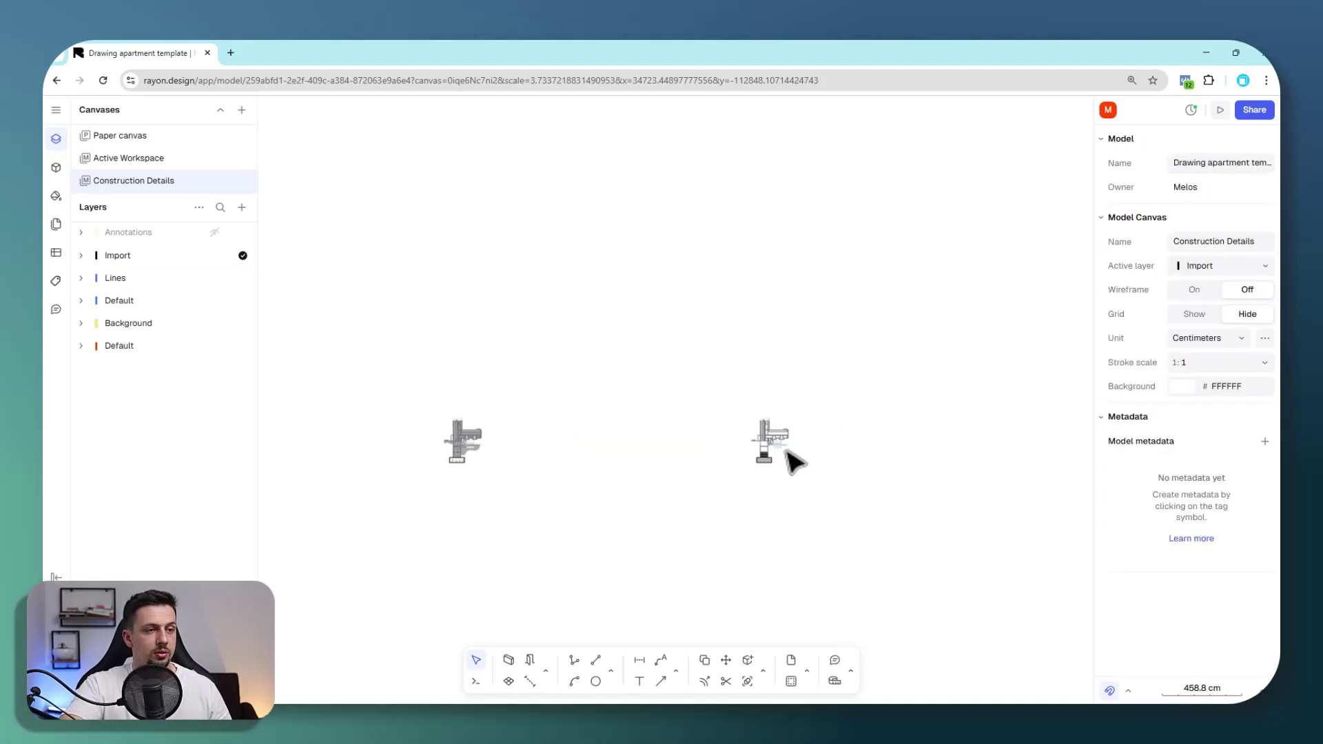
{"action": "scroll", "coordinate": [838, 441], "scroll_direction": "up", "scroll_amount": 10}
{"action": "scroll", "coordinate": [850, 546], "scroll_direction": "down", "scroll_amount": 2}
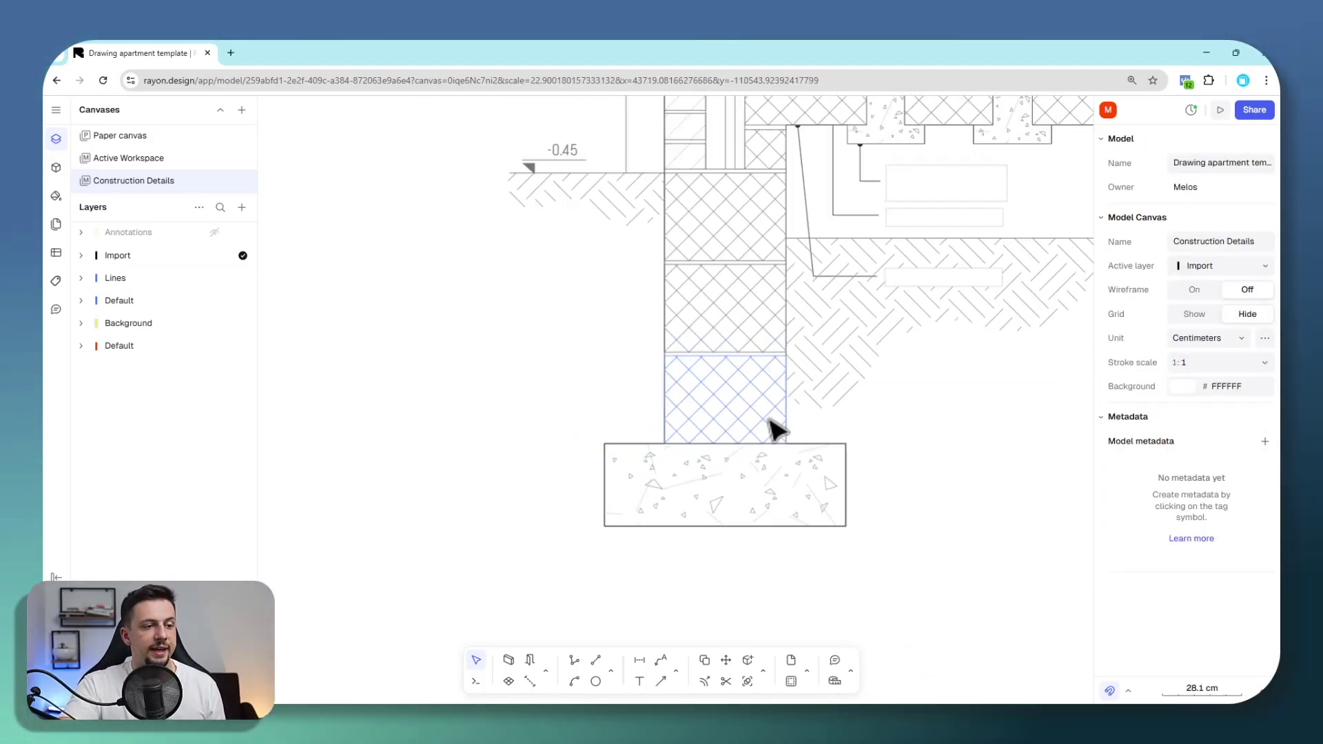
{"action": "left_click", "coordinate": [658, 663]}
{"action": "scroll", "coordinate": [810, 506], "scroll_direction": "down", "scroll_amount": 2}
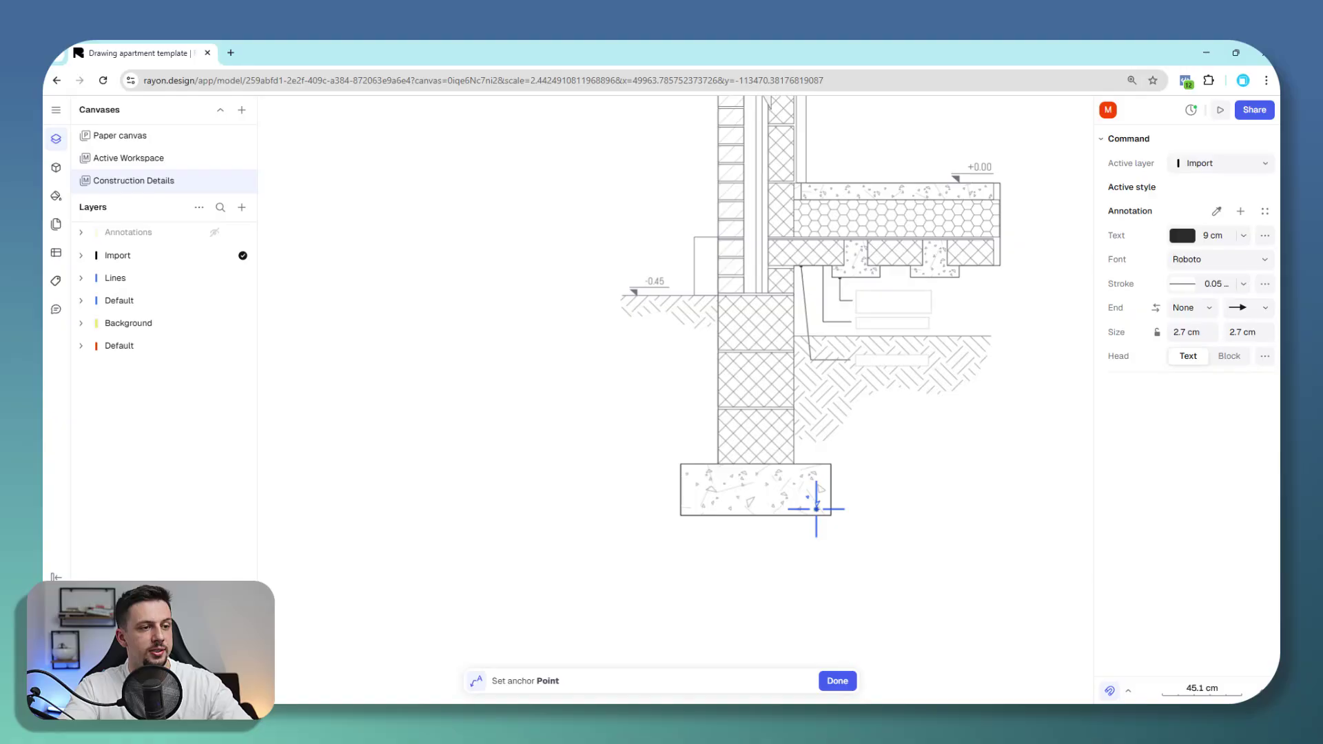
{"action": "left_click", "coordinate": [680, 478]}
{"action": "left_click", "coordinate": [598, 429]}
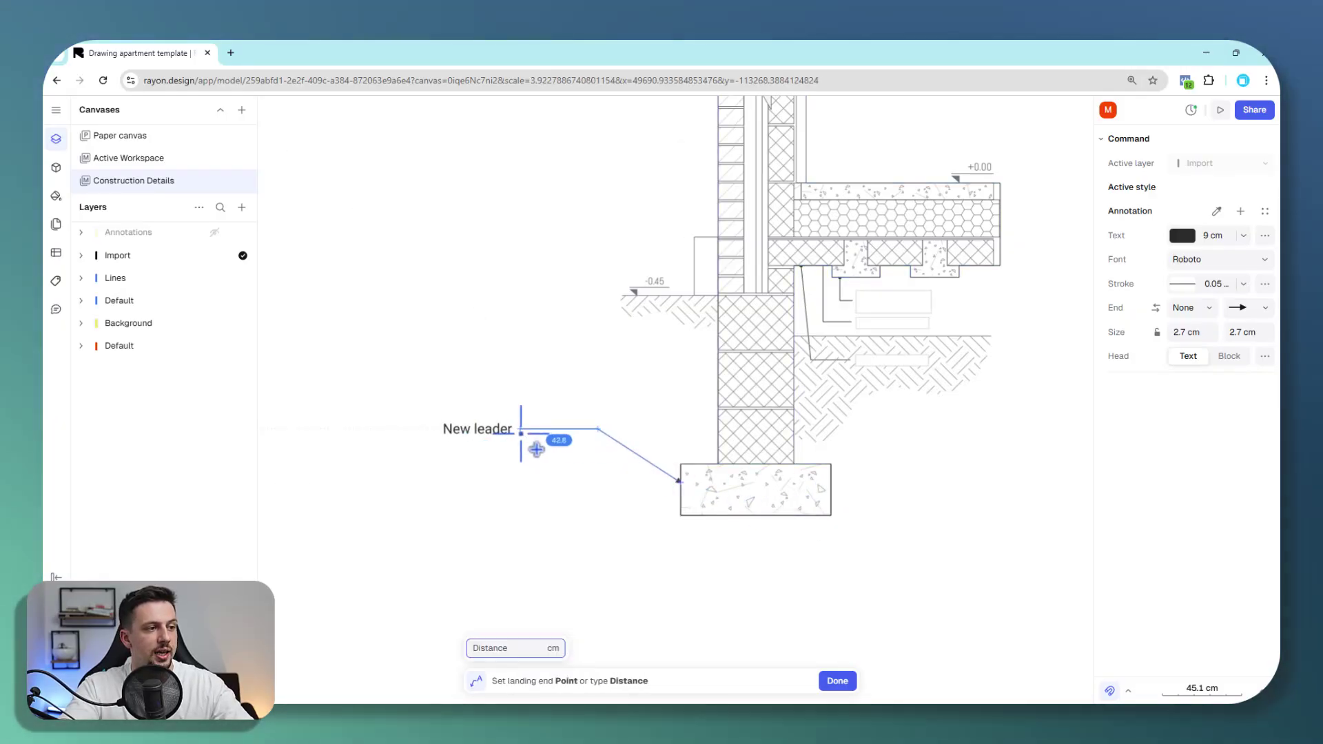
{"action": "left_click", "coordinate": [522, 428]}
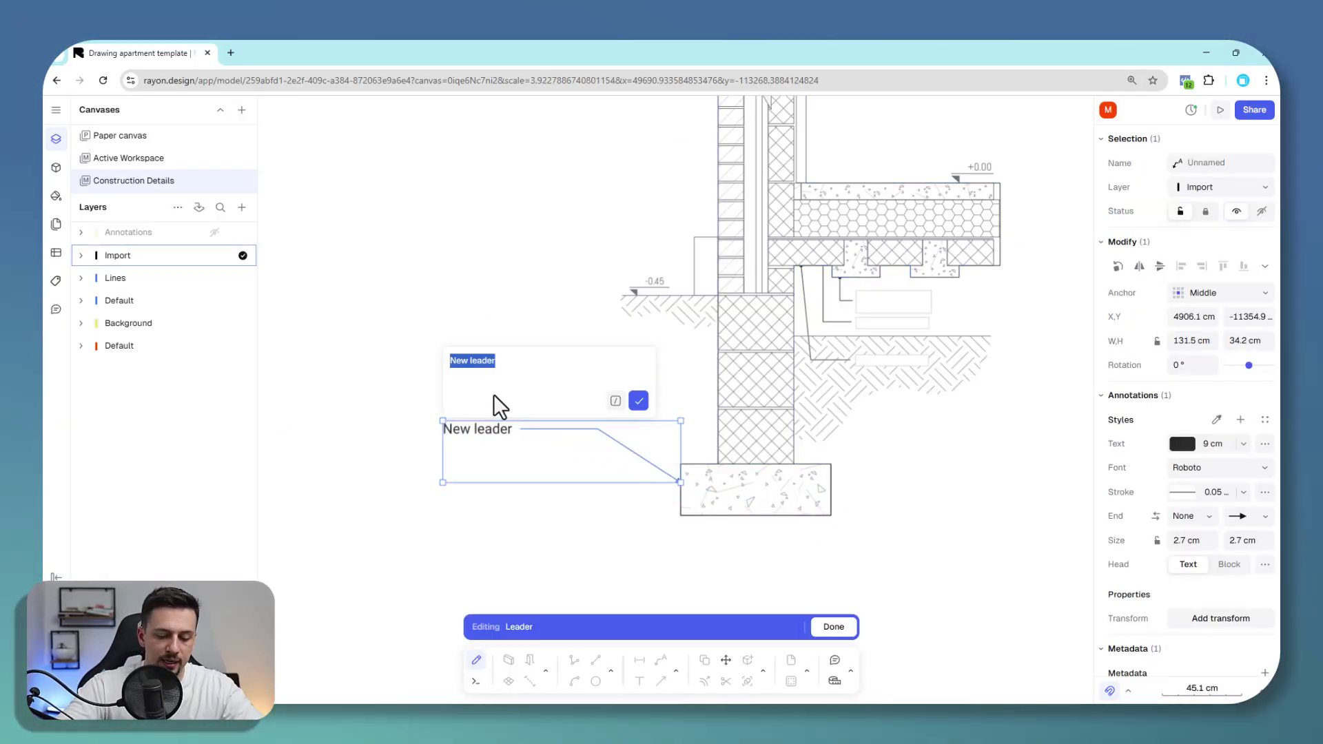
Step: Label the footing's leader "Reinforced Concrete Footing"
{"action": "type", "text": "Reinforced Concre"}
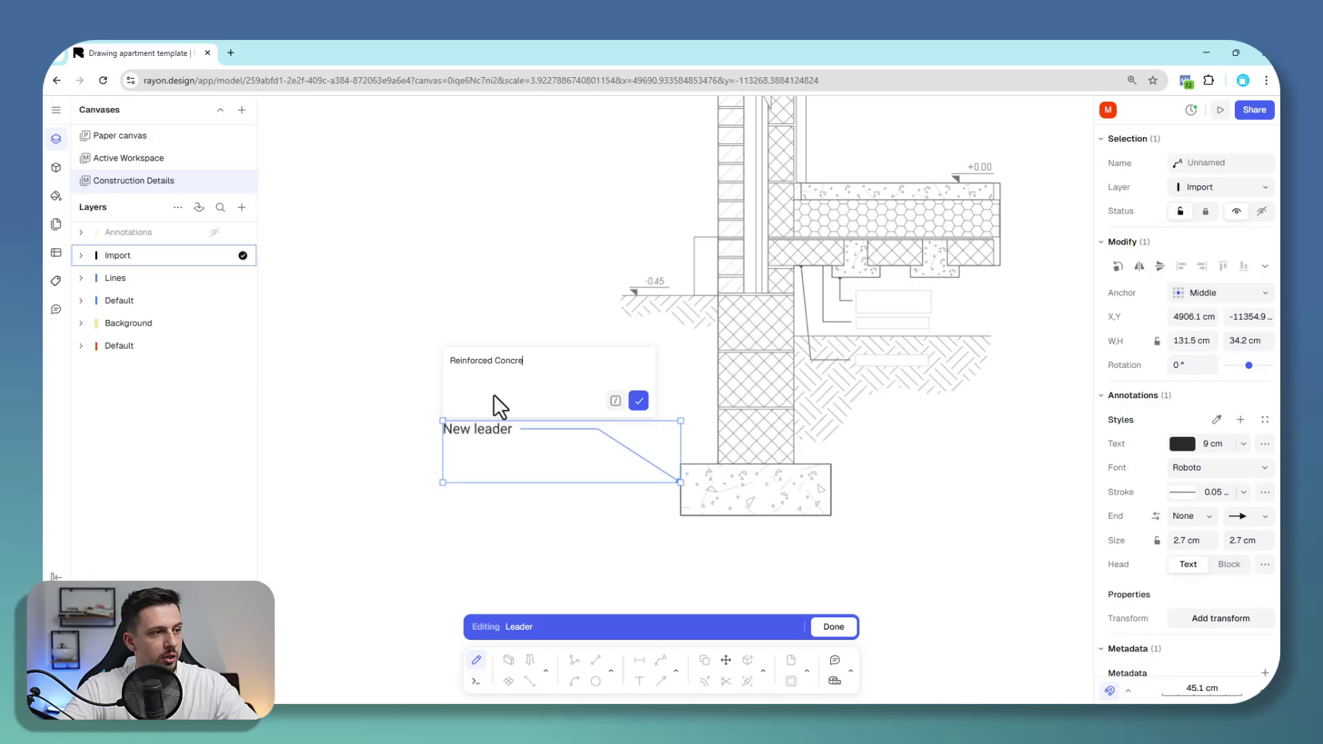
{"action": "type", "text": "te Footing"}
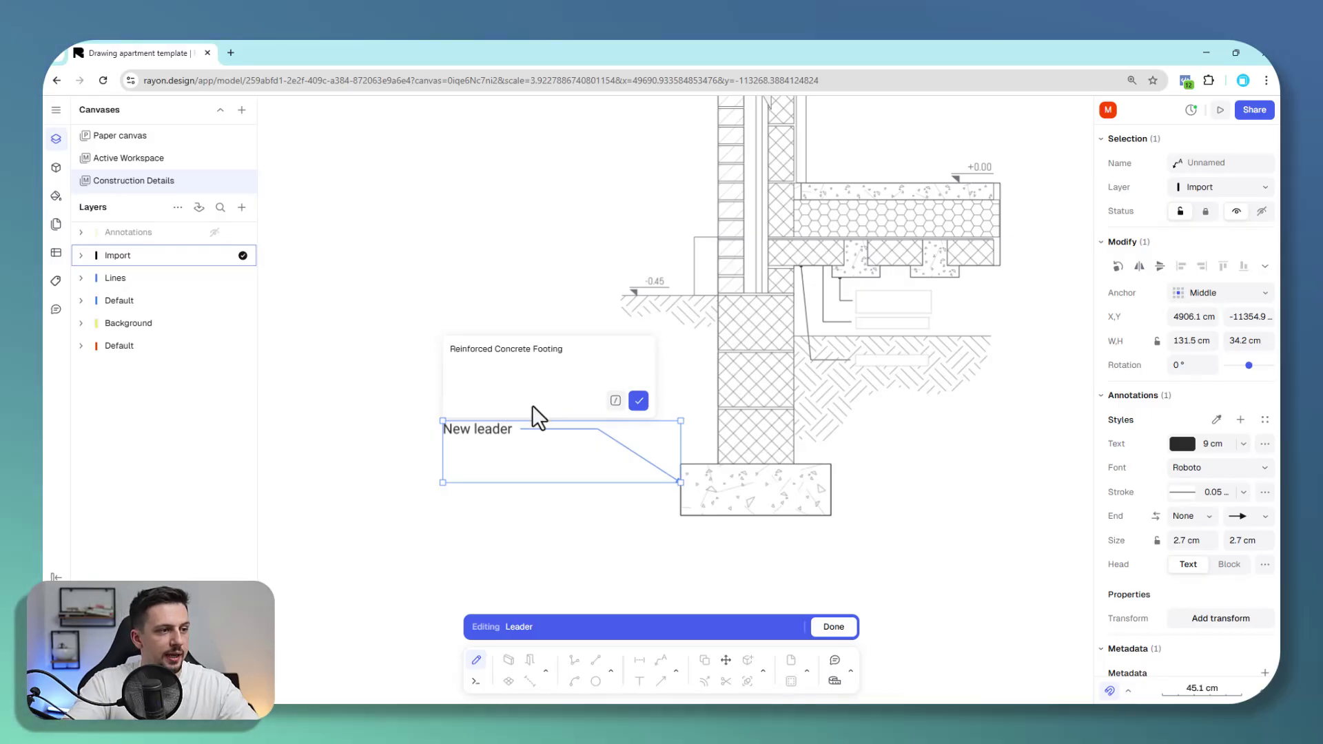
{"action": "left_click", "coordinate": [638, 401]}
{"action": "left_click", "coordinate": [544, 472]}
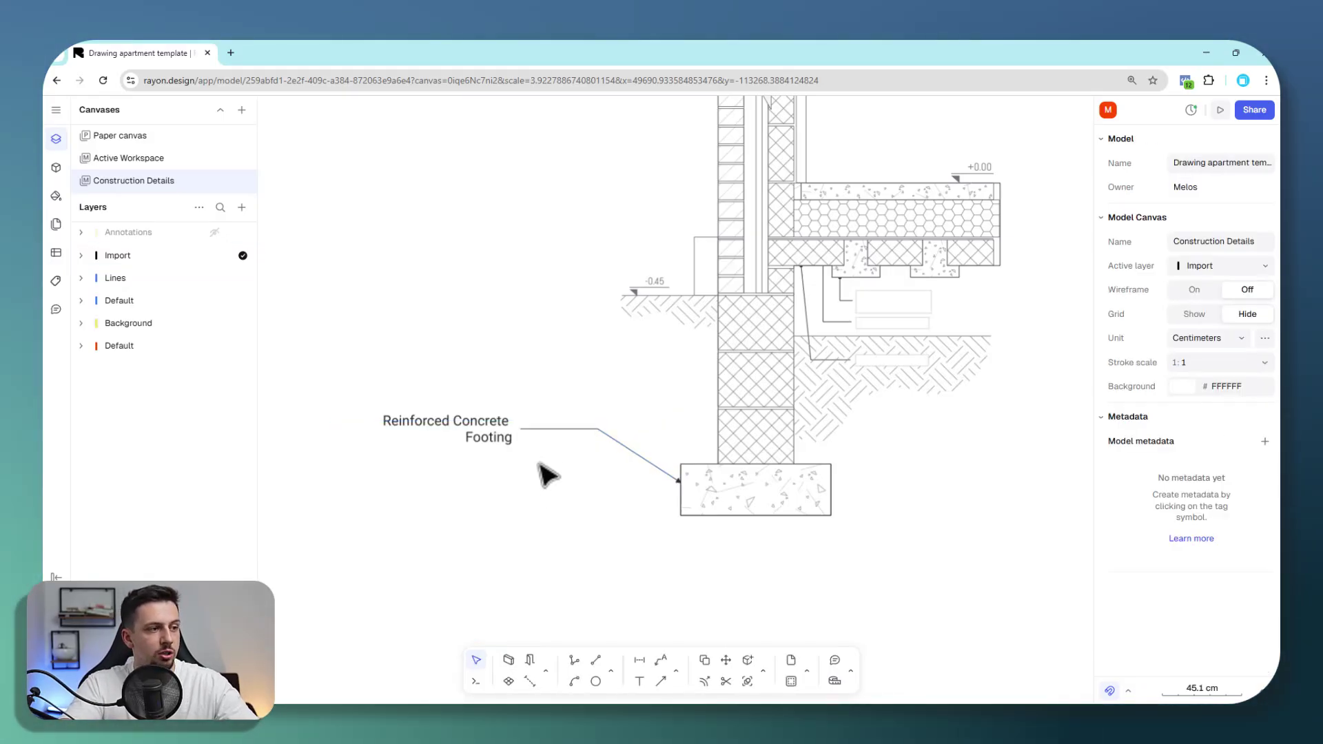
Step: Change the text colour of the footing's leader to dark grey 575555
{"action": "left_click", "coordinate": [515, 432]}
{"action": "double_click", "coordinate": [504, 436]}
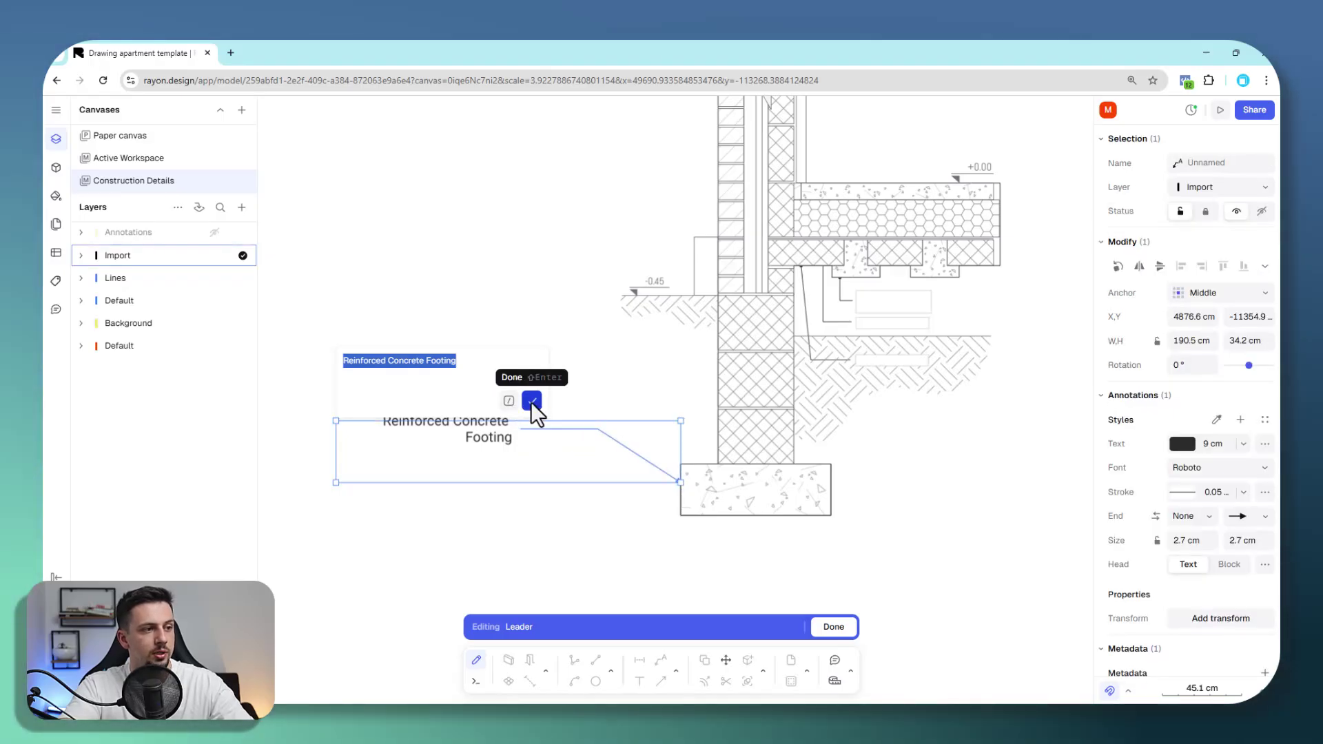
{"action": "left_click", "coordinate": [532, 402]}
{"action": "left_click", "coordinate": [1179, 444]}
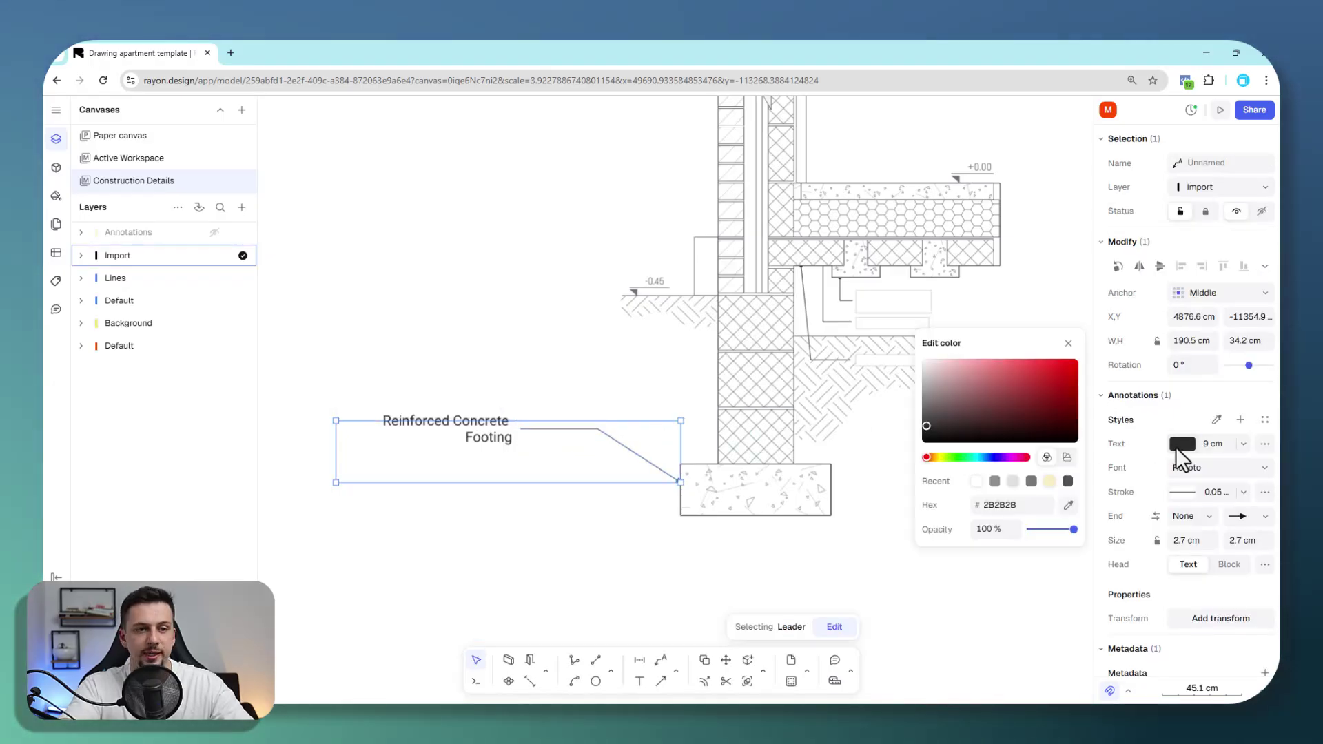
{"action": "left_click", "coordinate": [926, 414]}
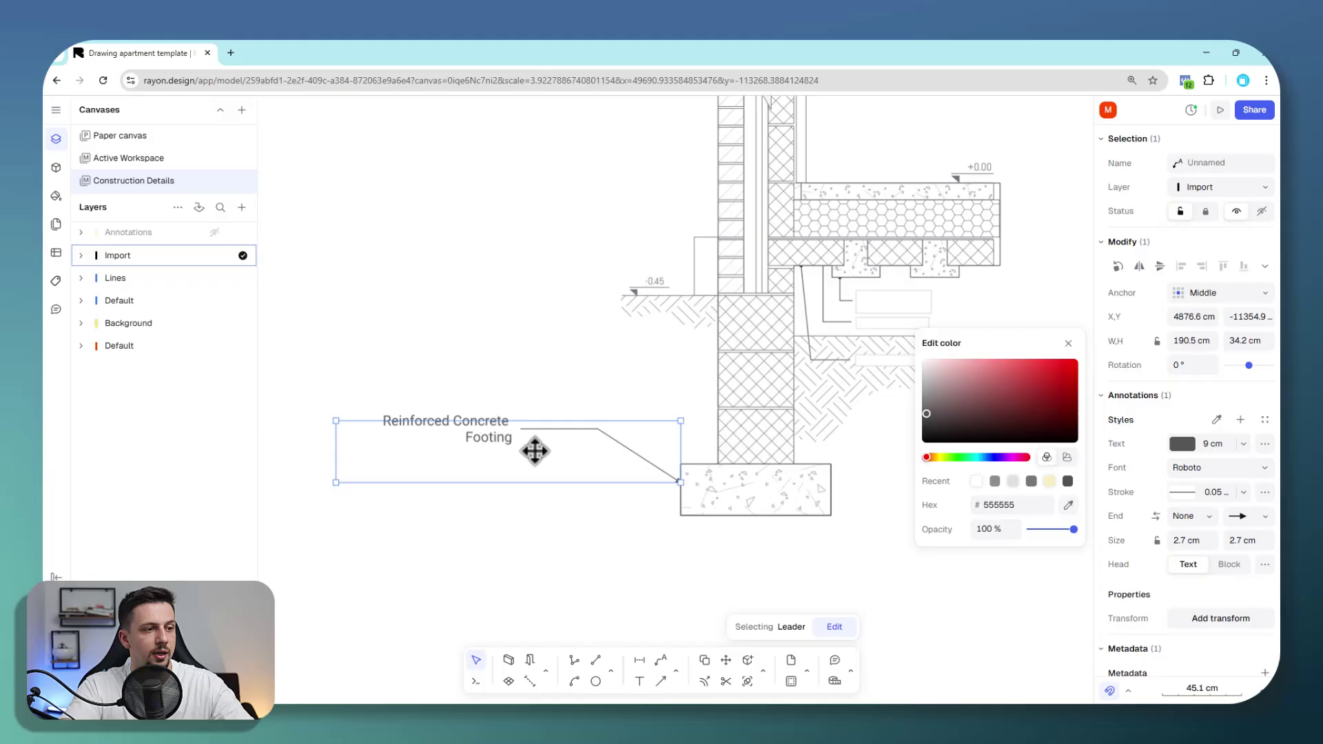
{"action": "left_click", "coordinate": [931, 413]}
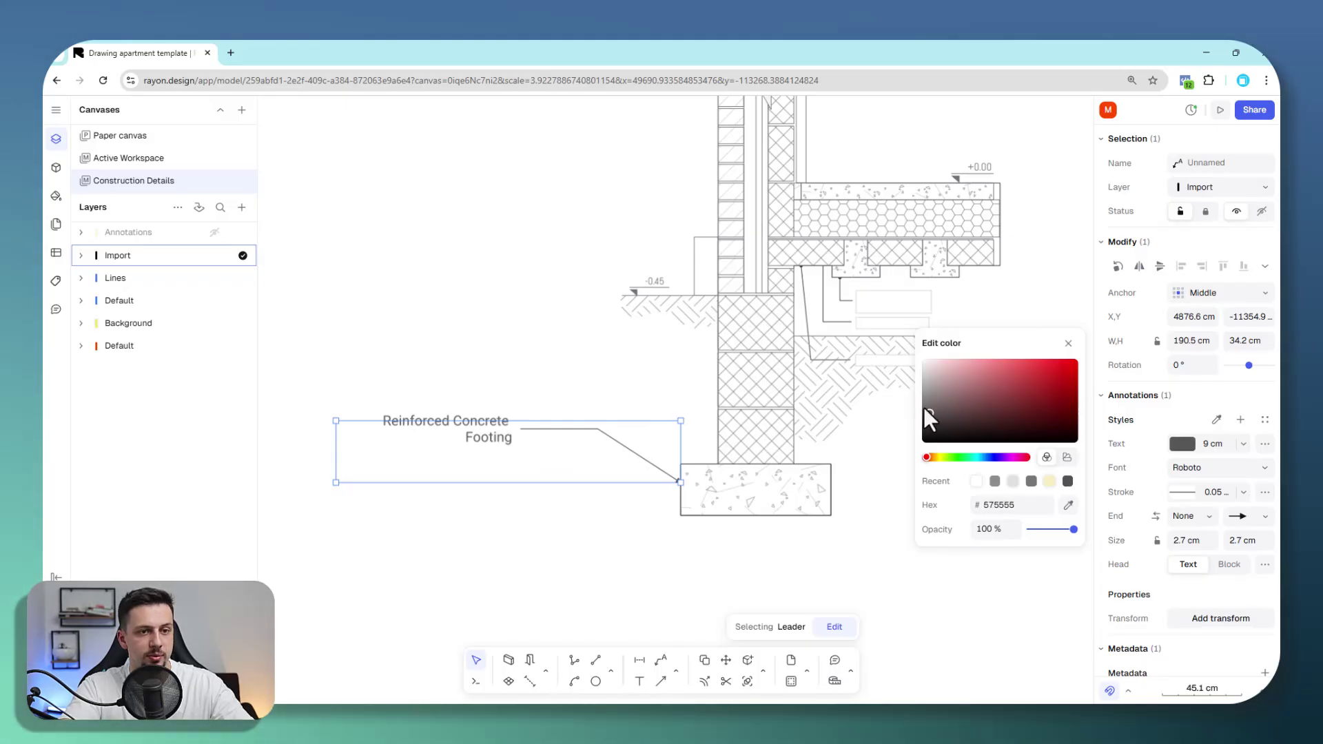
Step: Set the size of the leader's end marker at the footing to 8 cm and change its style to a filled dot
{"action": "left_click", "coordinate": [1241, 541]}
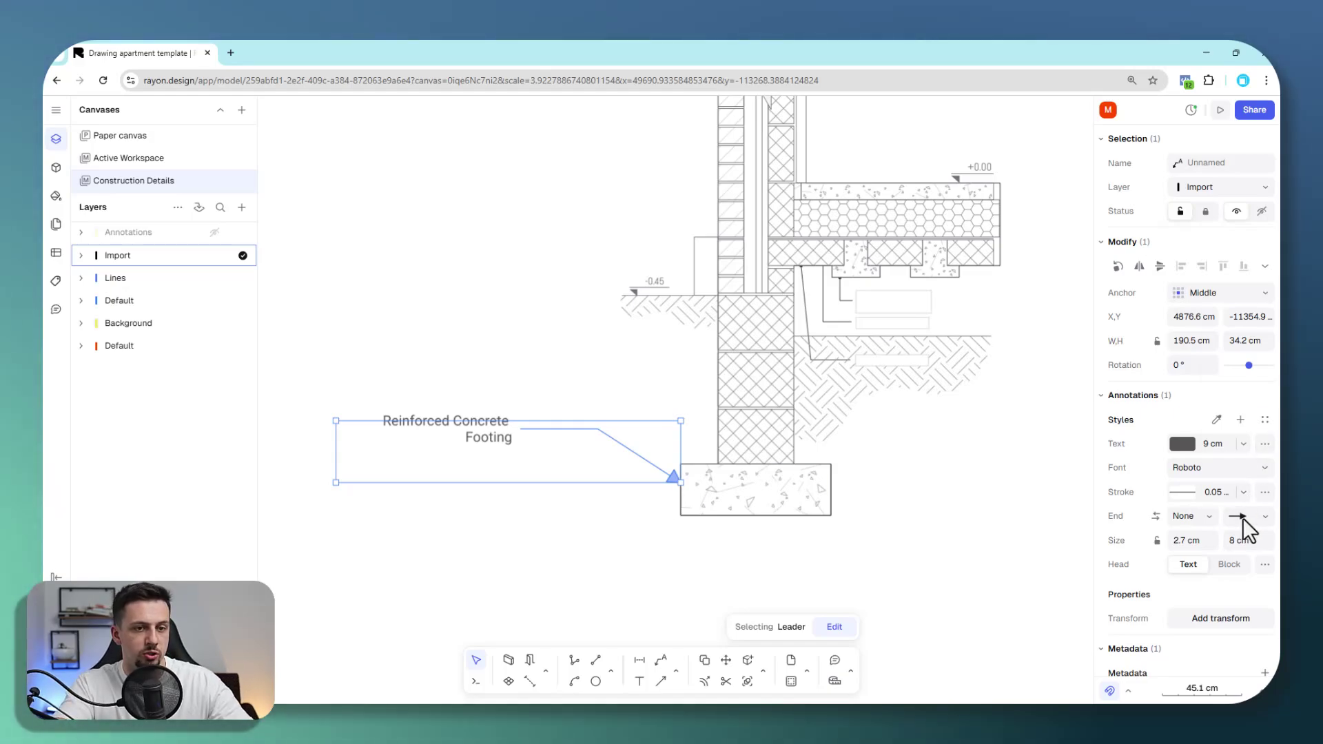
{"action": "left_click", "coordinate": [1245, 518]}
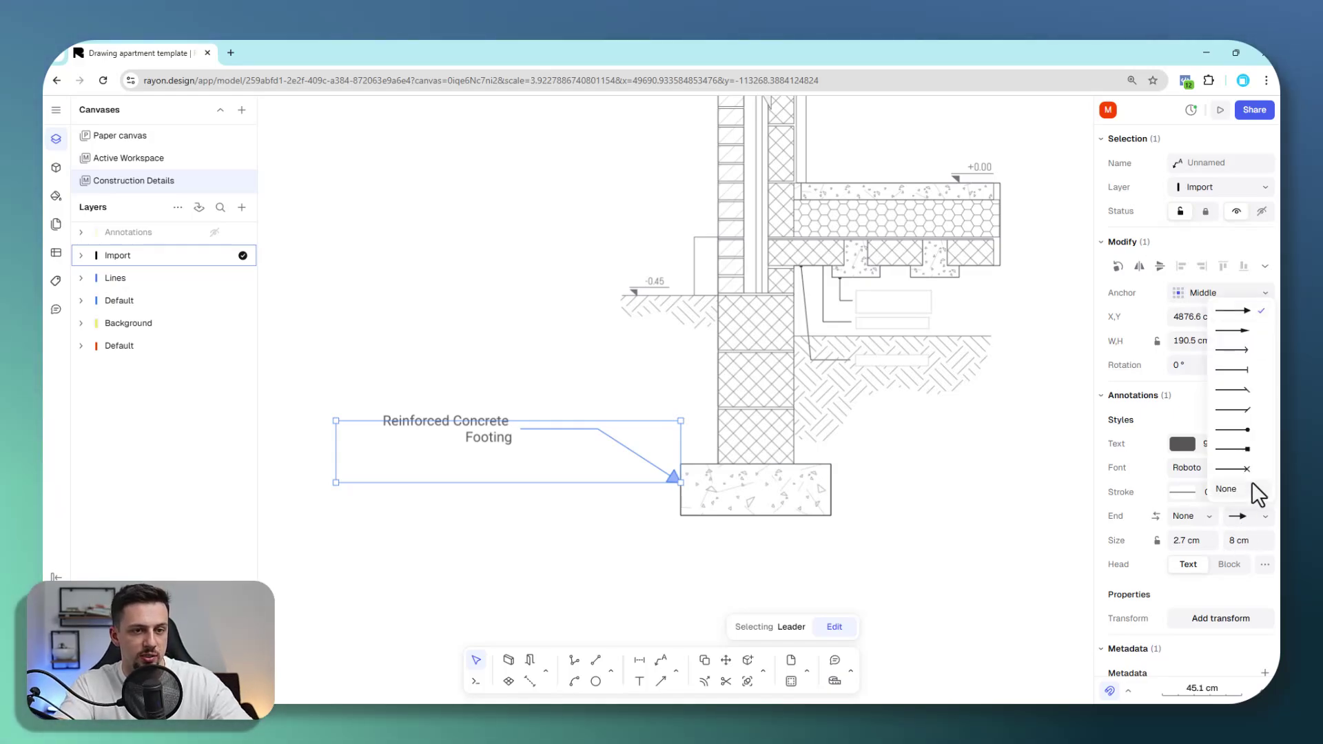
{"action": "left_click", "coordinate": [1251, 434]}
{"action": "left_click", "coordinate": [945, 632]}
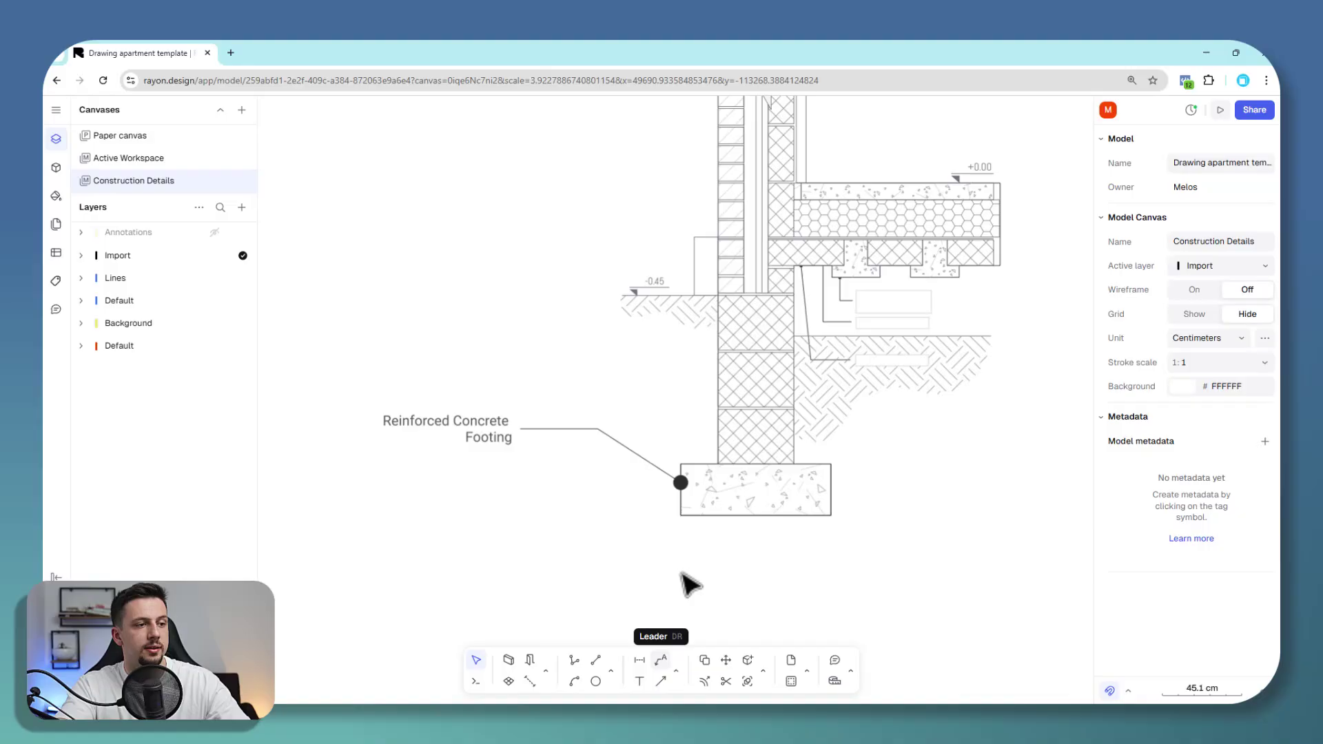
{"action": "middle_click_drag", "start_coordinate": [720, 405], "coordinate": [587, 494]}
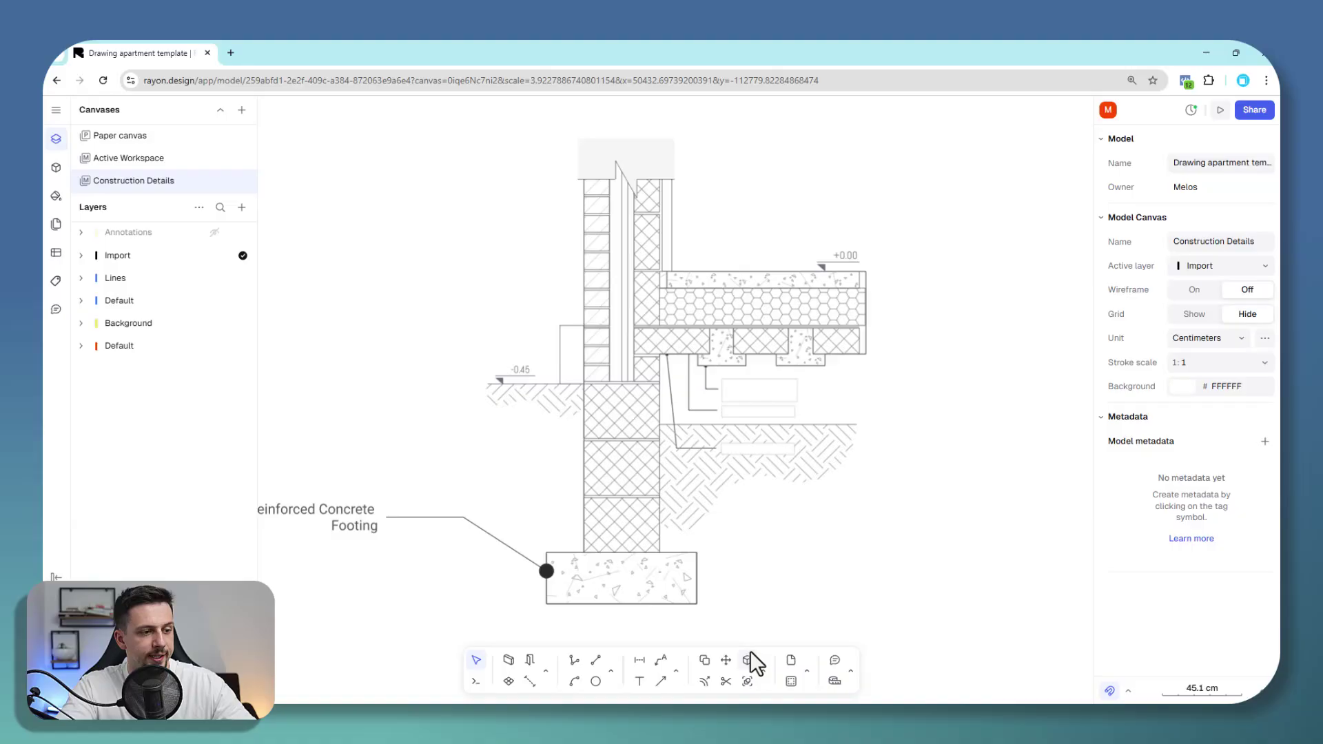
Step: Add chained vertical dimensions left of the detail, from the footing's underside to its top, the ground level and the wall's top
{"action": "left_click", "coordinate": [639, 660]}
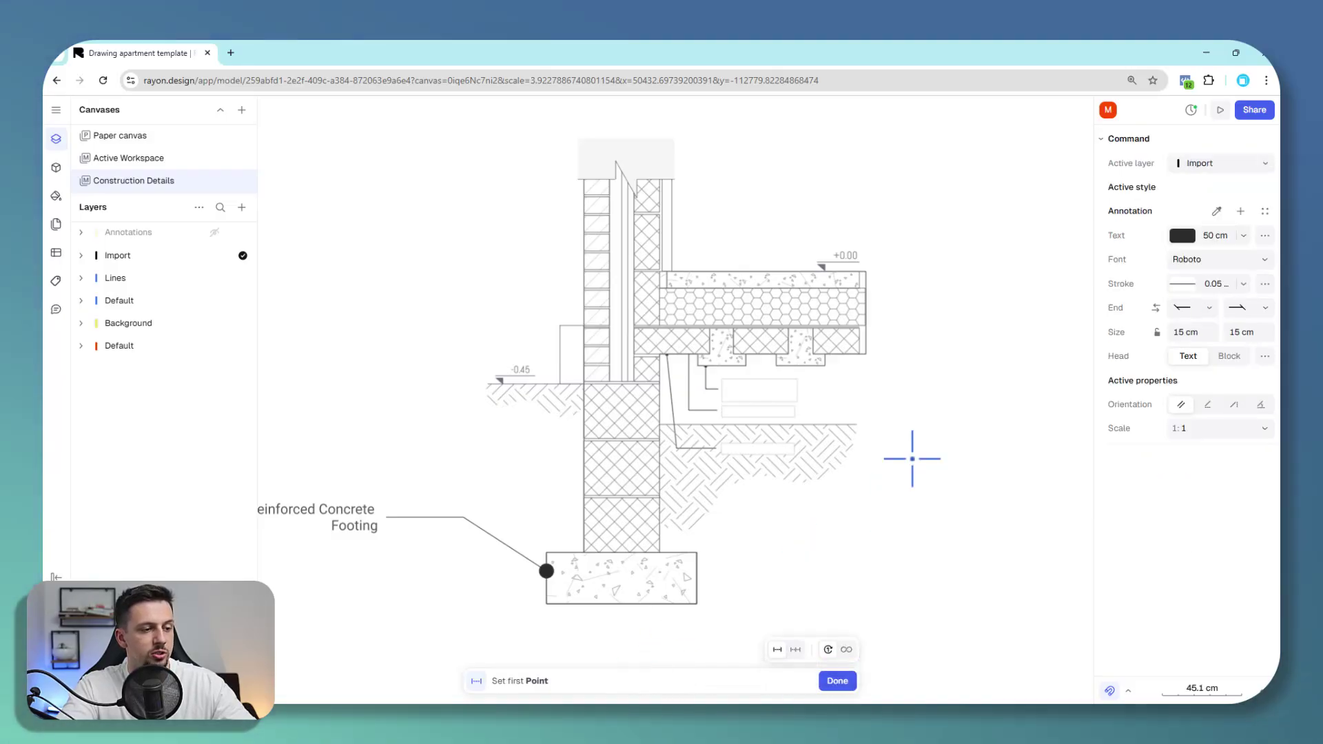
{"action": "left_click", "coordinate": [802, 653]}
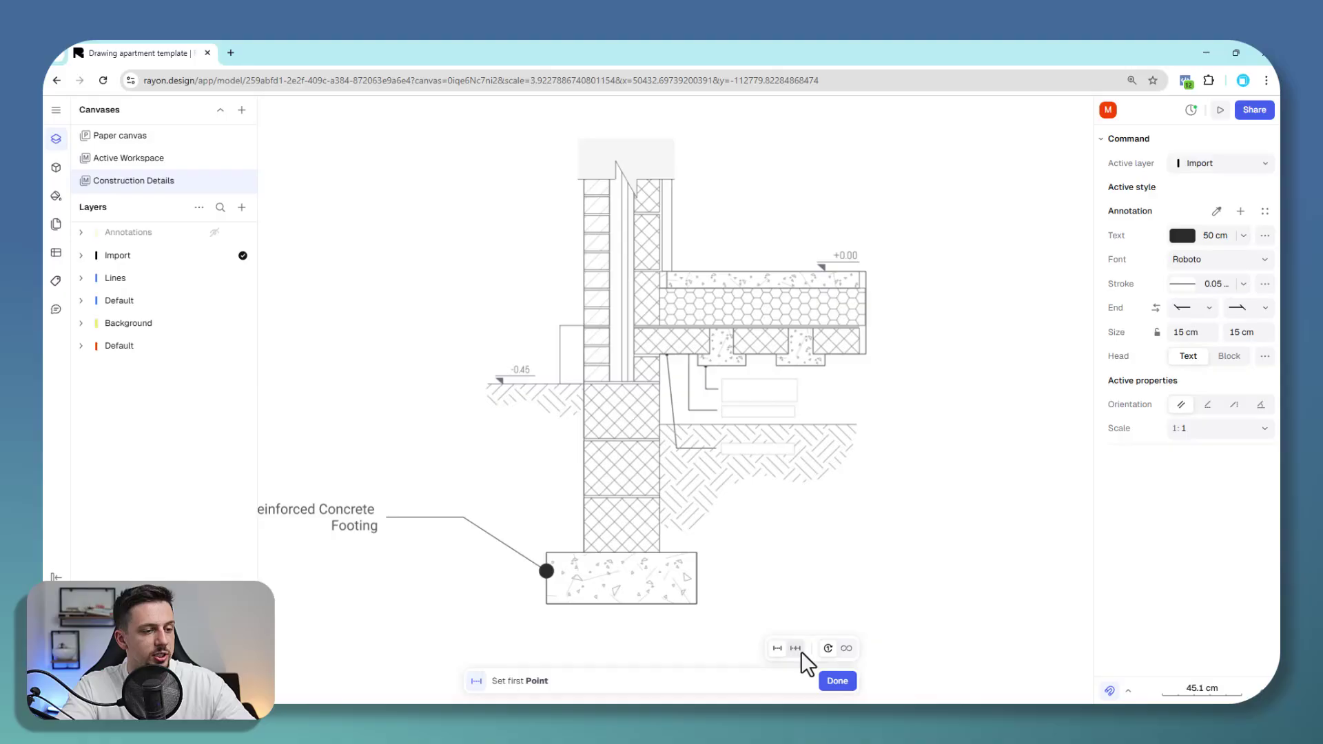
{"action": "left_click", "coordinate": [548, 605]}
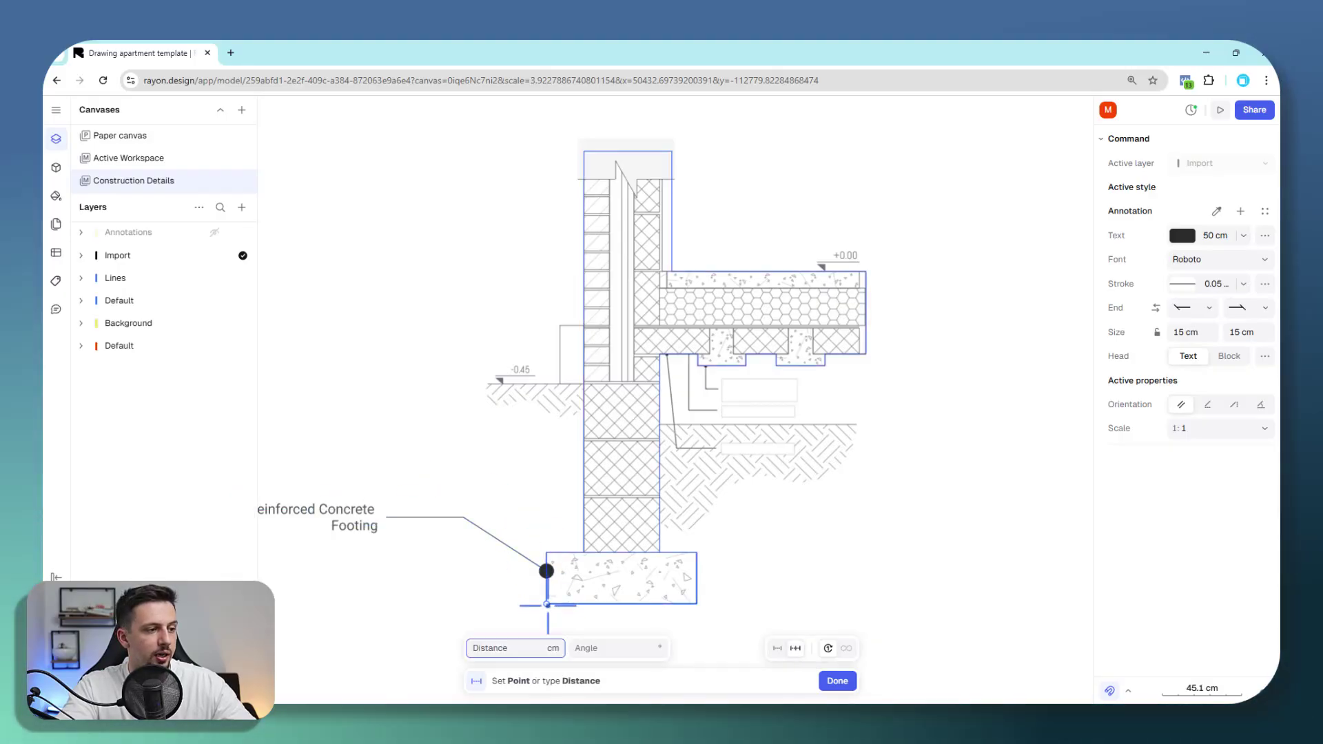
{"action": "left_click", "coordinate": [547, 553]}
{"action": "scroll", "coordinate": [510, 562], "scroll_direction": "down", "scroll_amount": 5}
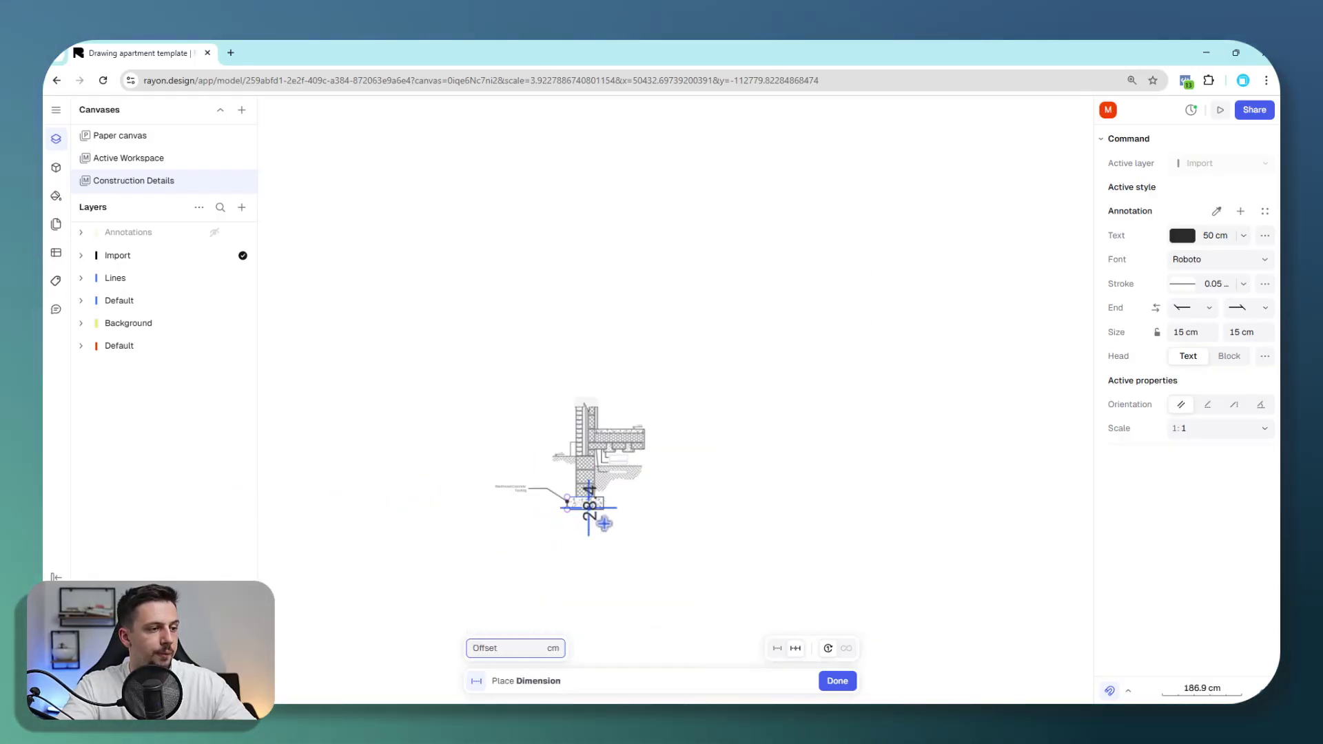
{"action": "left_click", "coordinate": [560, 526]}
{"action": "scroll", "coordinate": [565, 513], "scroll_direction": "up", "scroll_amount": 5}
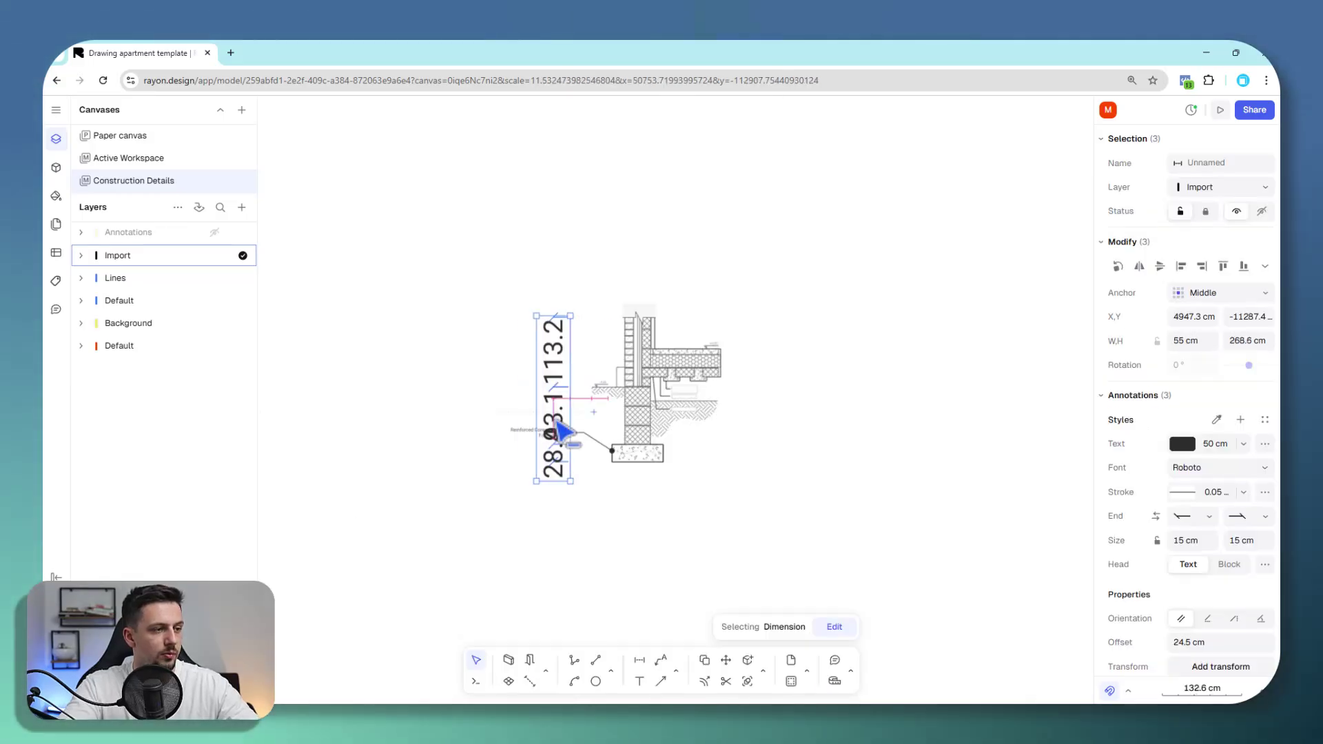
Step: Set the text size of the three chained vertical dimensions to 10 cm
{"action": "left_click_drag", "start_coordinate": [553, 421], "coordinate": [590, 418]}
{"action": "left_click", "coordinate": [1215, 445]}
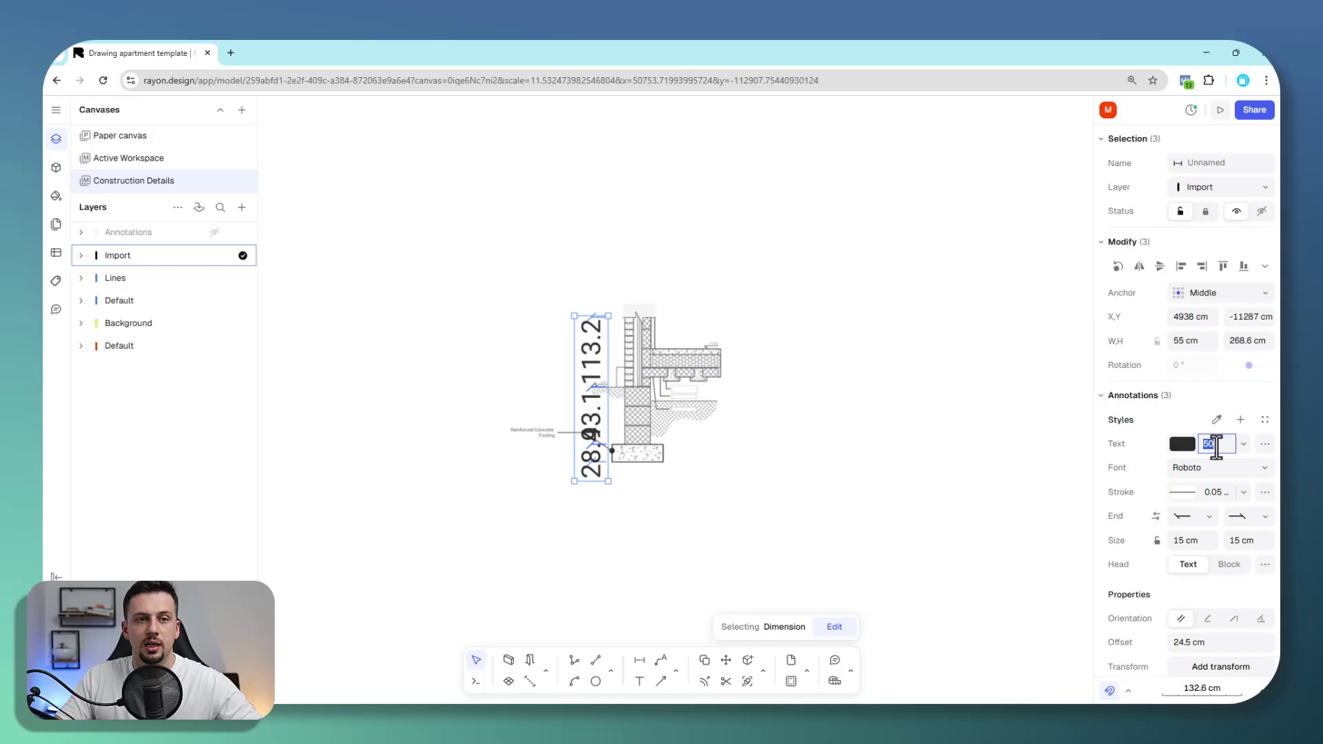
{"action": "type", "text": "3"}
{"action": "key", "text": "Return"}
{"action": "left_click", "coordinate": [1214, 451]}
{"action": "type", "text": "10"}
{"action": "key", "text": "Return"}
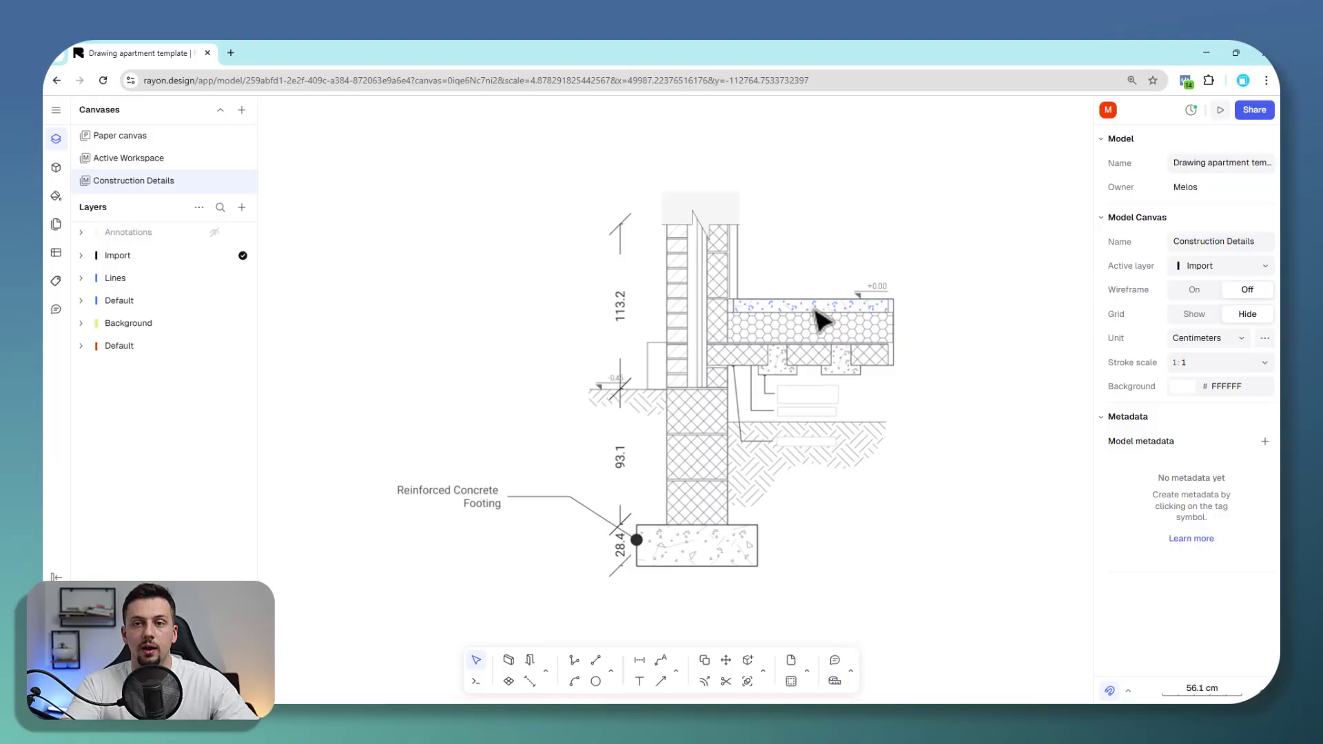
Step: Save the fill and stroke of the lowest foundation block as a new style named "Blocks"
{"action": "left_click", "coordinate": [696, 503]}
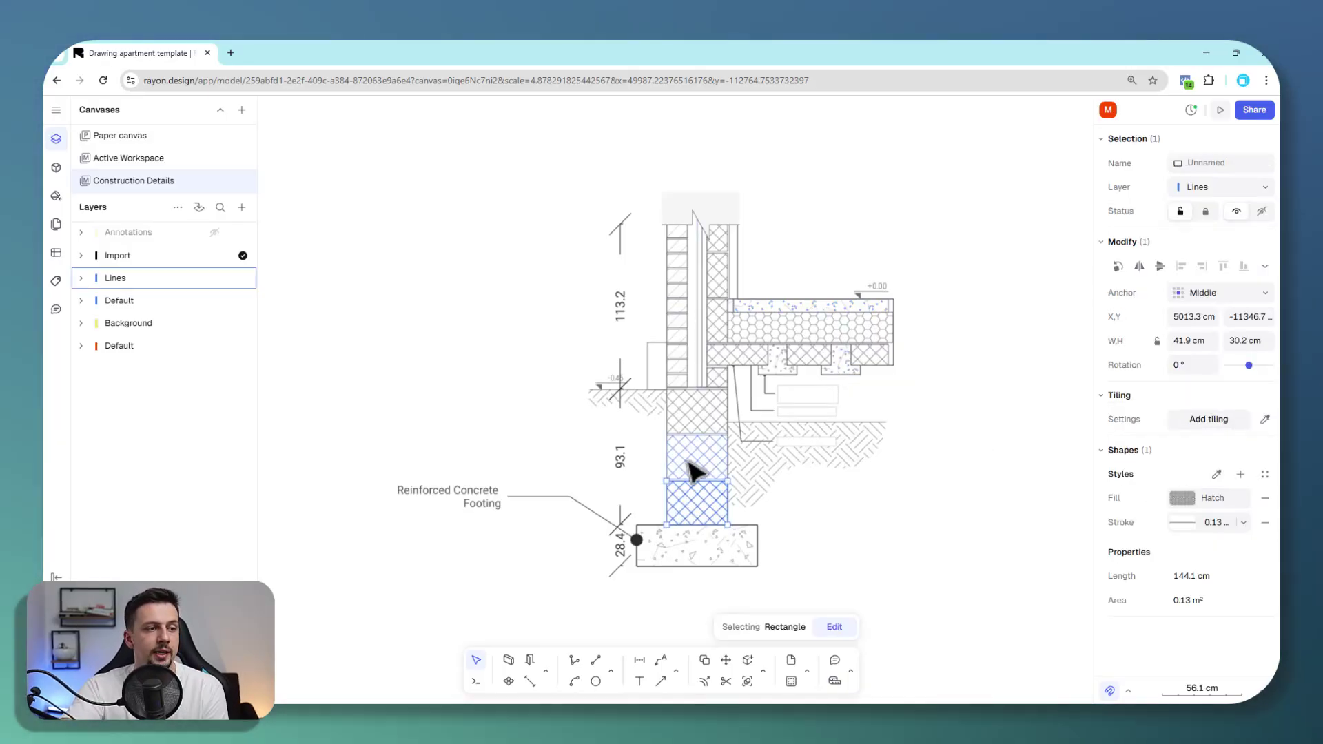
{"action": "scroll", "coordinate": [708, 509], "scroll_direction": "up", "scroll_amount": 3}
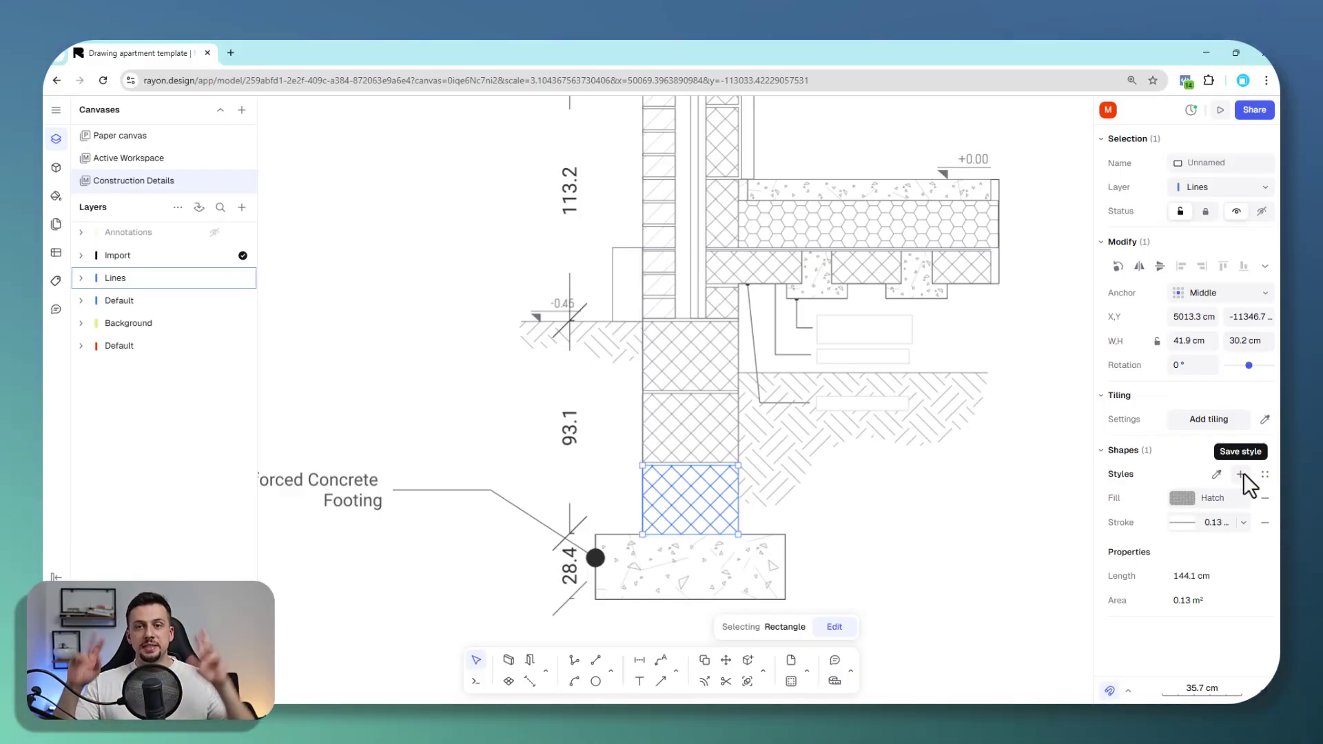
{"action": "left_click", "coordinate": [1242, 474]}
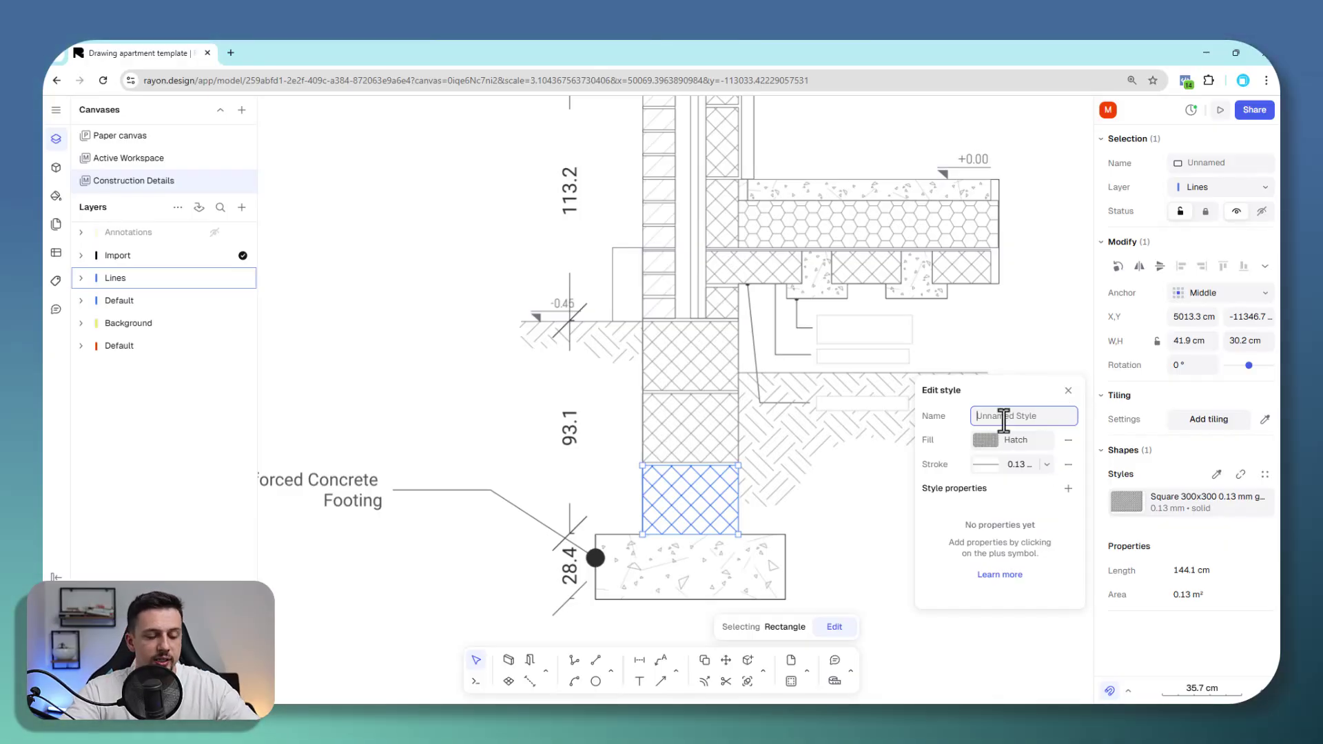
{"action": "type", "text": "Blocks"}
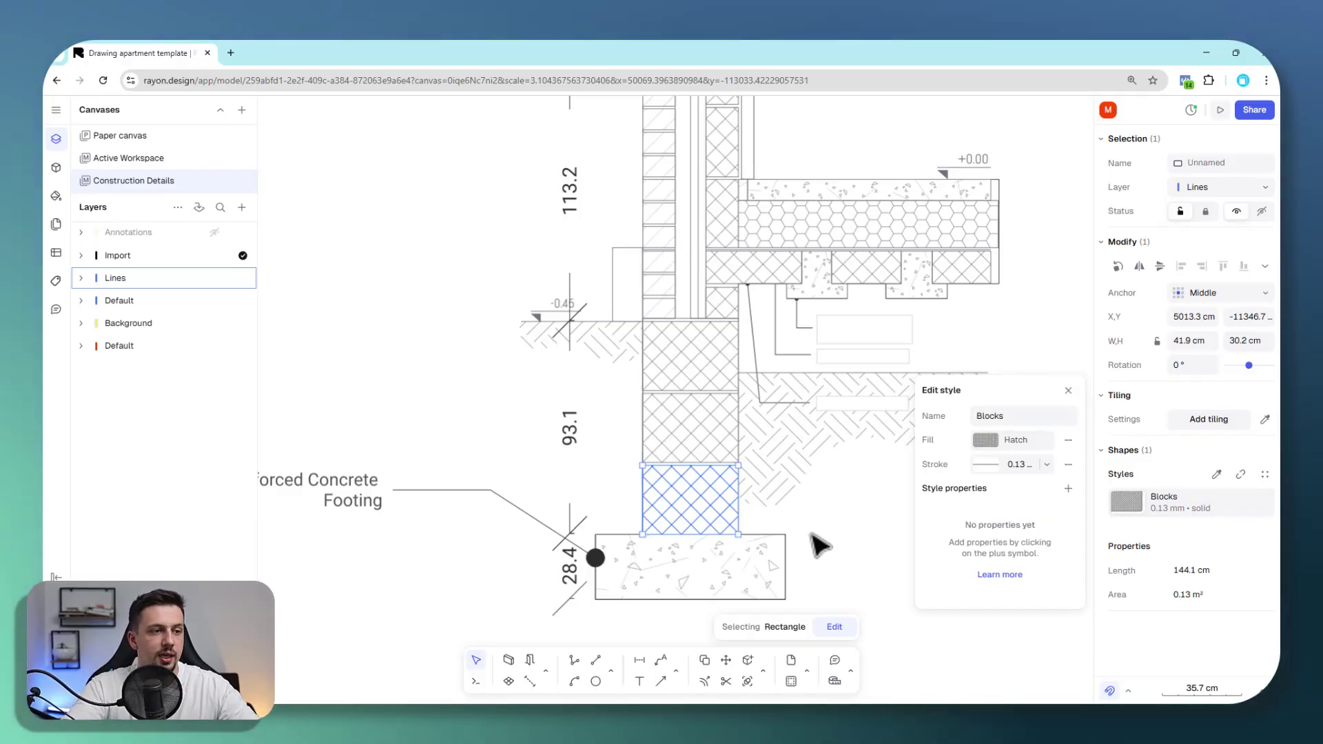
{"action": "left_click", "coordinate": [818, 546]}
Step: Apply the crosshatched Blocks style with 0.13 mm stroke to the middle and upper foundation blocks
{"action": "left_click", "coordinate": [711, 443]}
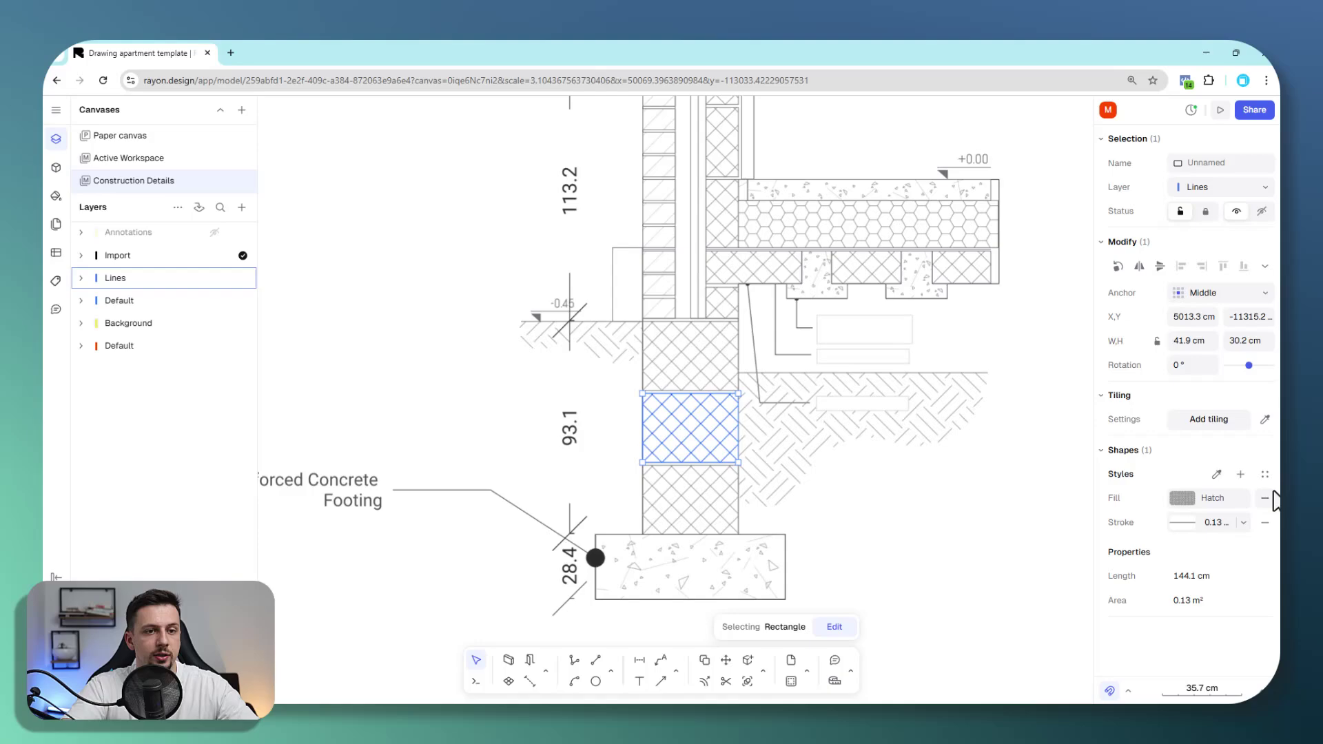
{"action": "left_click", "coordinate": [1264, 475]}
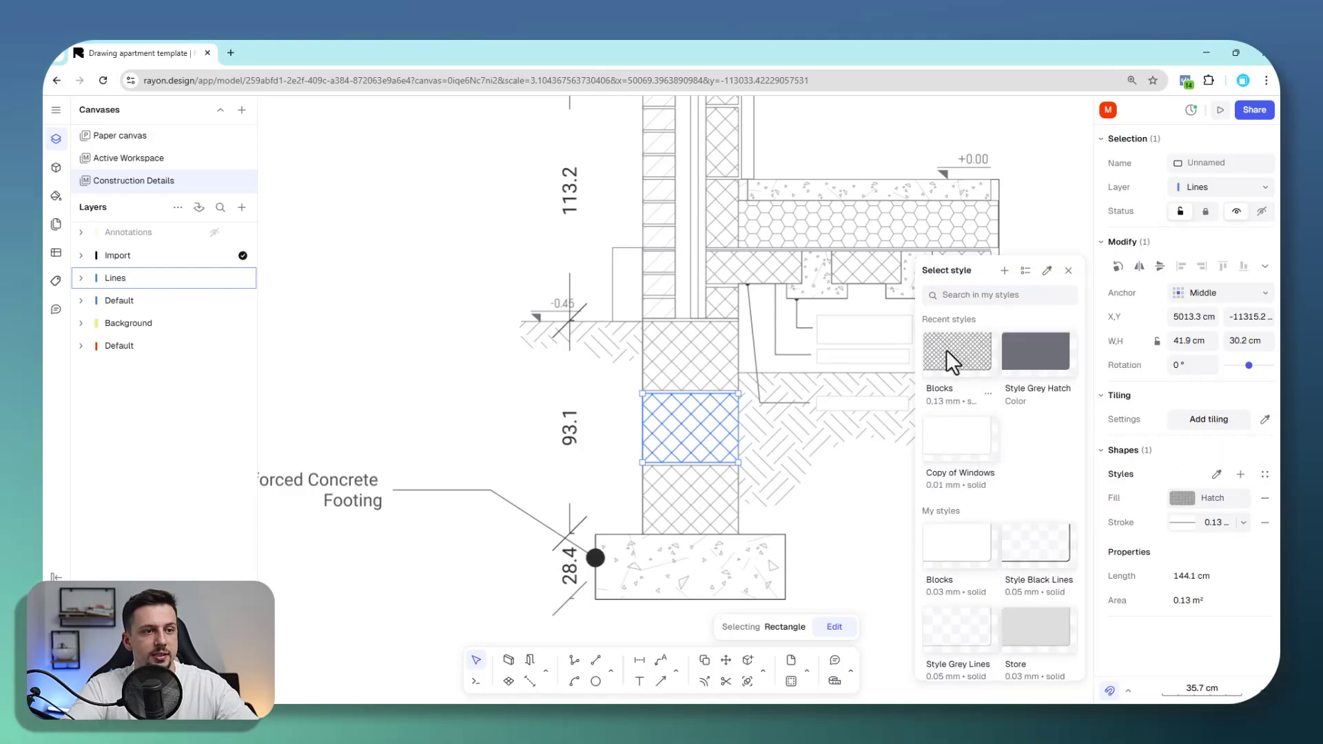
{"action": "left_click", "coordinate": [945, 349]}
{"action": "left_click", "coordinate": [672, 350]}
{"action": "left_click", "coordinate": [1264, 475]}
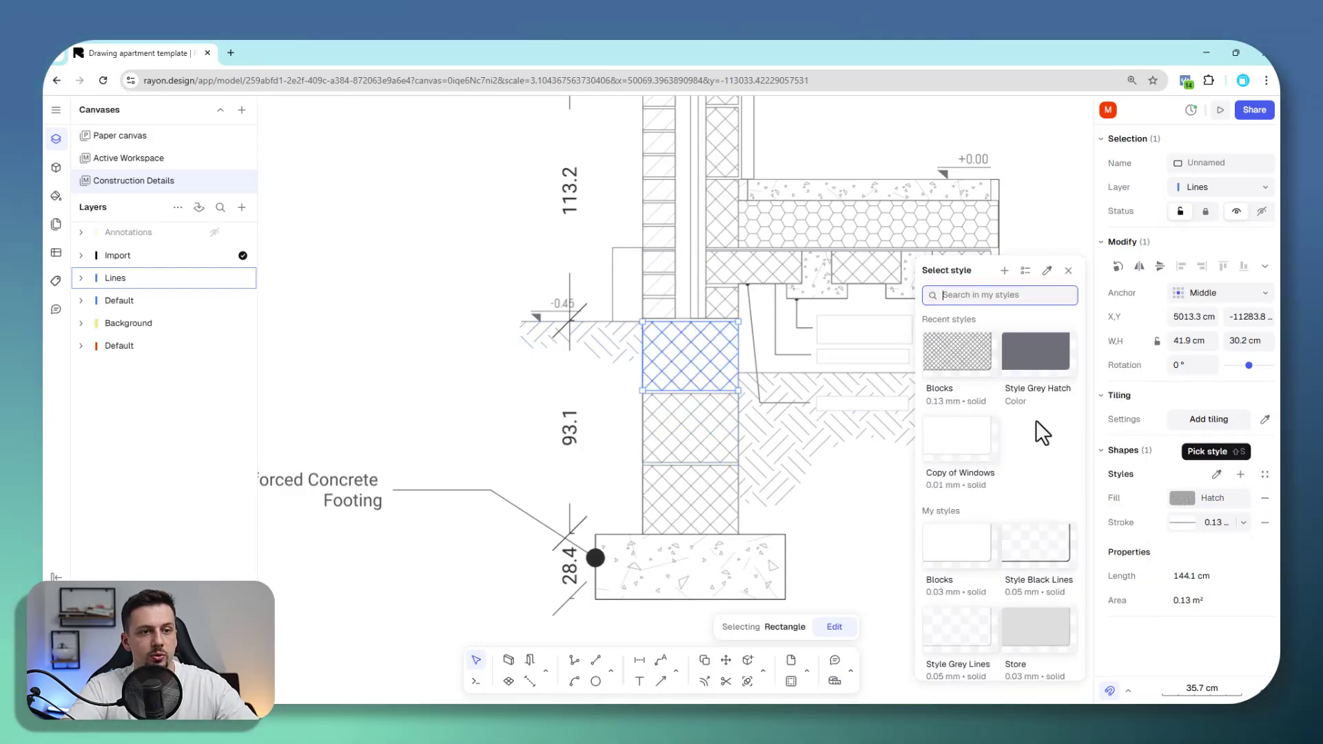
{"action": "left_click", "coordinate": [968, 346]}
{"action": "left_click", "coordinate": [779, 470]}
{"action": "left_click", "coordinate": [710, 349]}
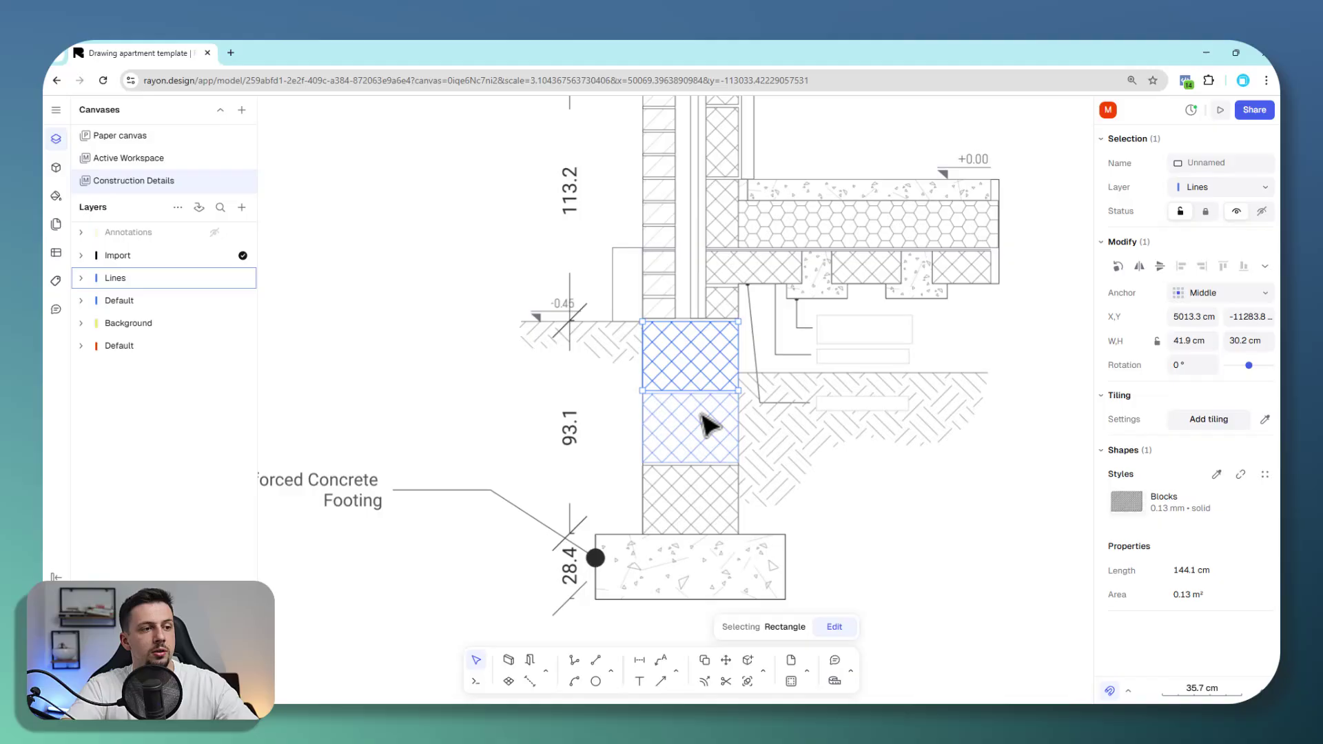
{"action": "left_click", "coordinate": [701, 413]}
{"action": "left_click", "coordinate": [703, 490]}
{"action": "left_click", "coordinate": [849, 522]}
Step: Try the Diamonds hatch pattern as the fill of the Blocks style and undo the change
{"action": "left_click", "coordinate": [732, 510]}
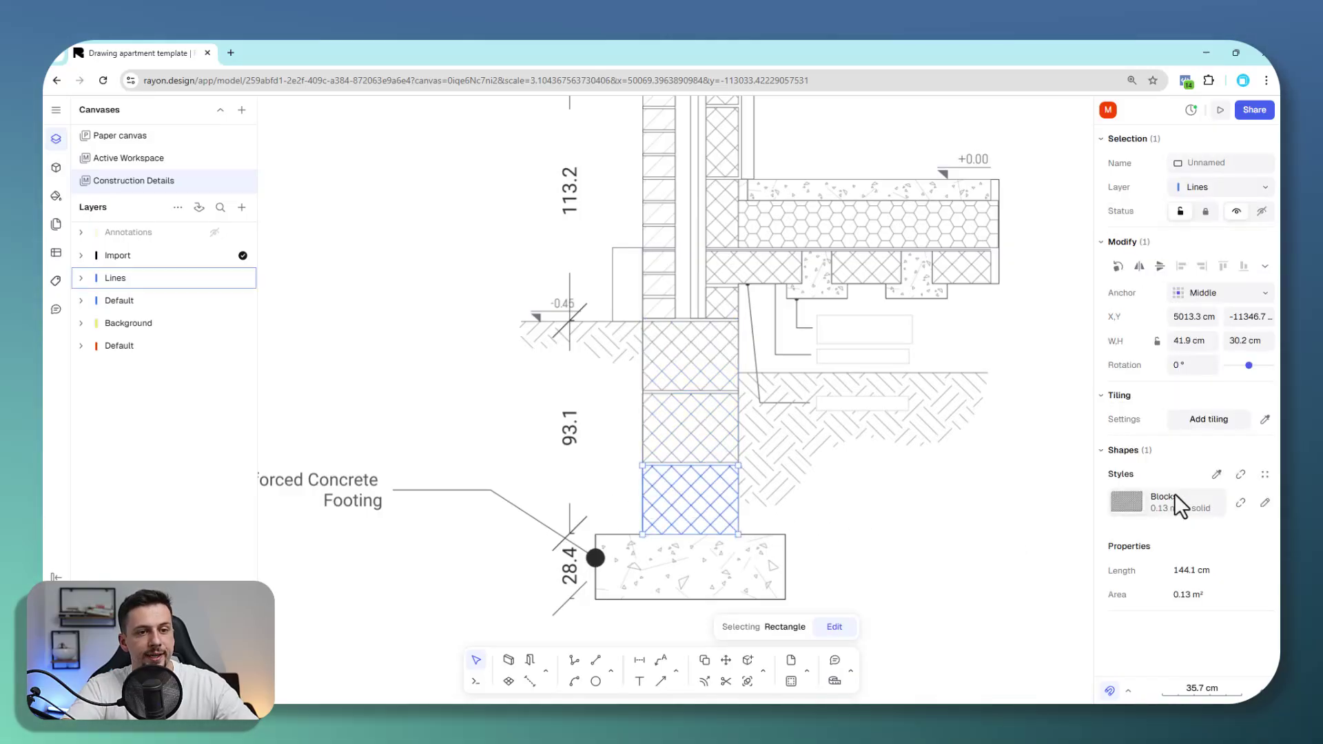
{"action": "left_click", "coordinate": [1264, 503]}
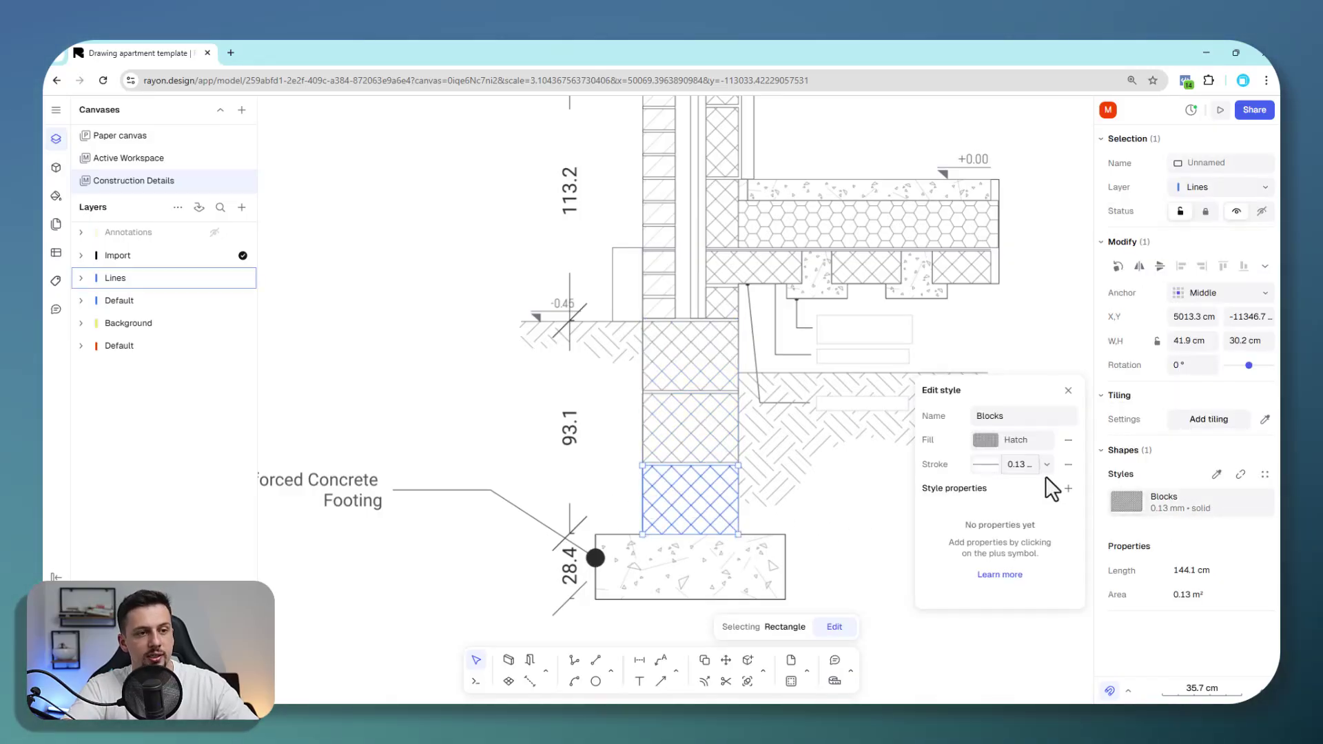
{"action": "left_click", "coordinate": [1006, 439]}
{"action": "left_click", "coordinate": [1036, 529]}
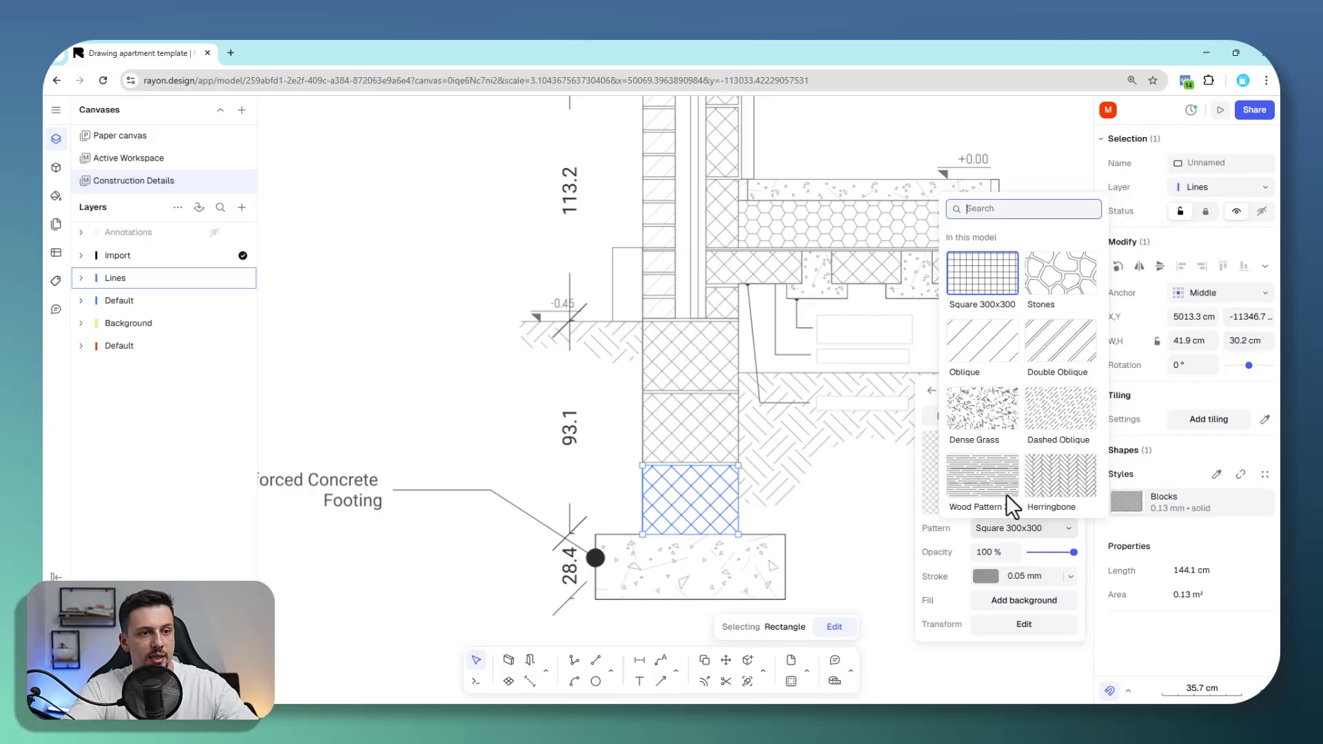
{"action": "scroll", "coordinate": [1041, 426], "scroll_direction": "down", "scroll_amount": 3}
{"action": "left_click", "coordinate": [1061, 351]}
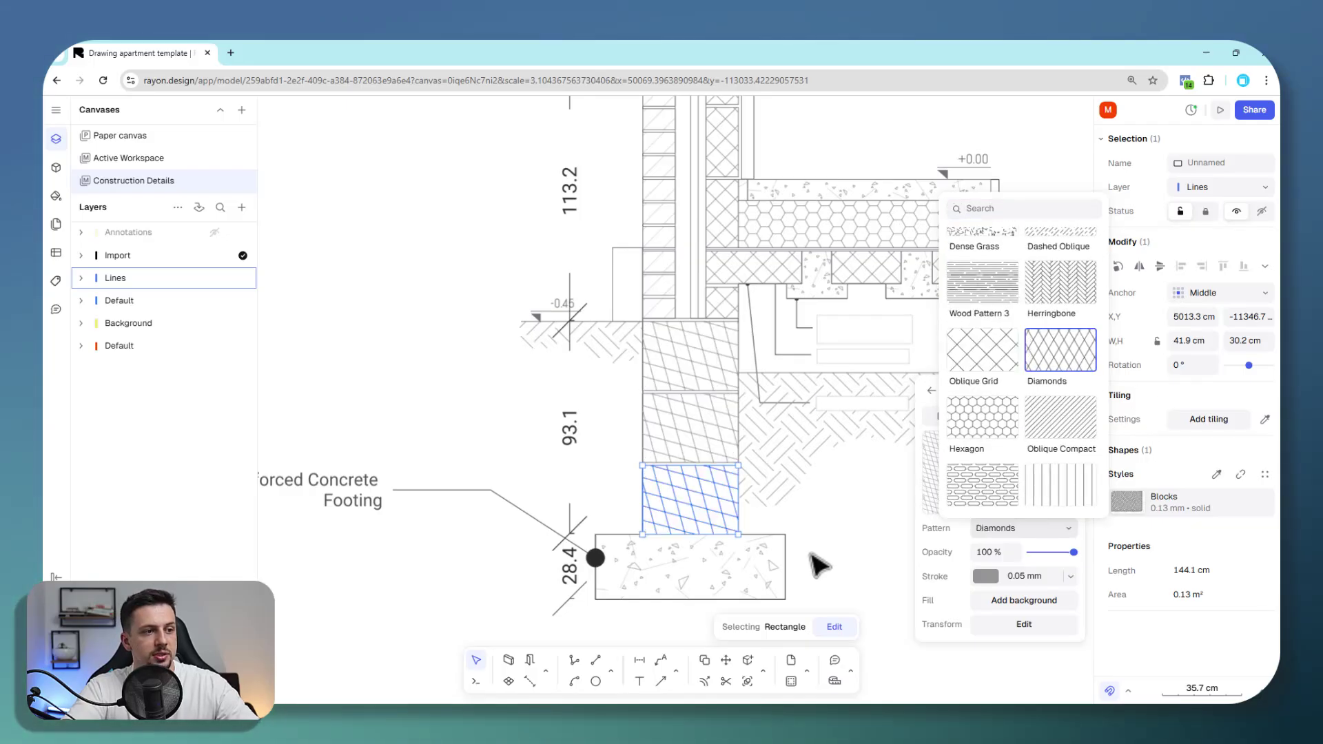
{"action": "left_click", "coordinate": [813, 565]}
{"action": "left_click", "coordinate": [807, 572]}
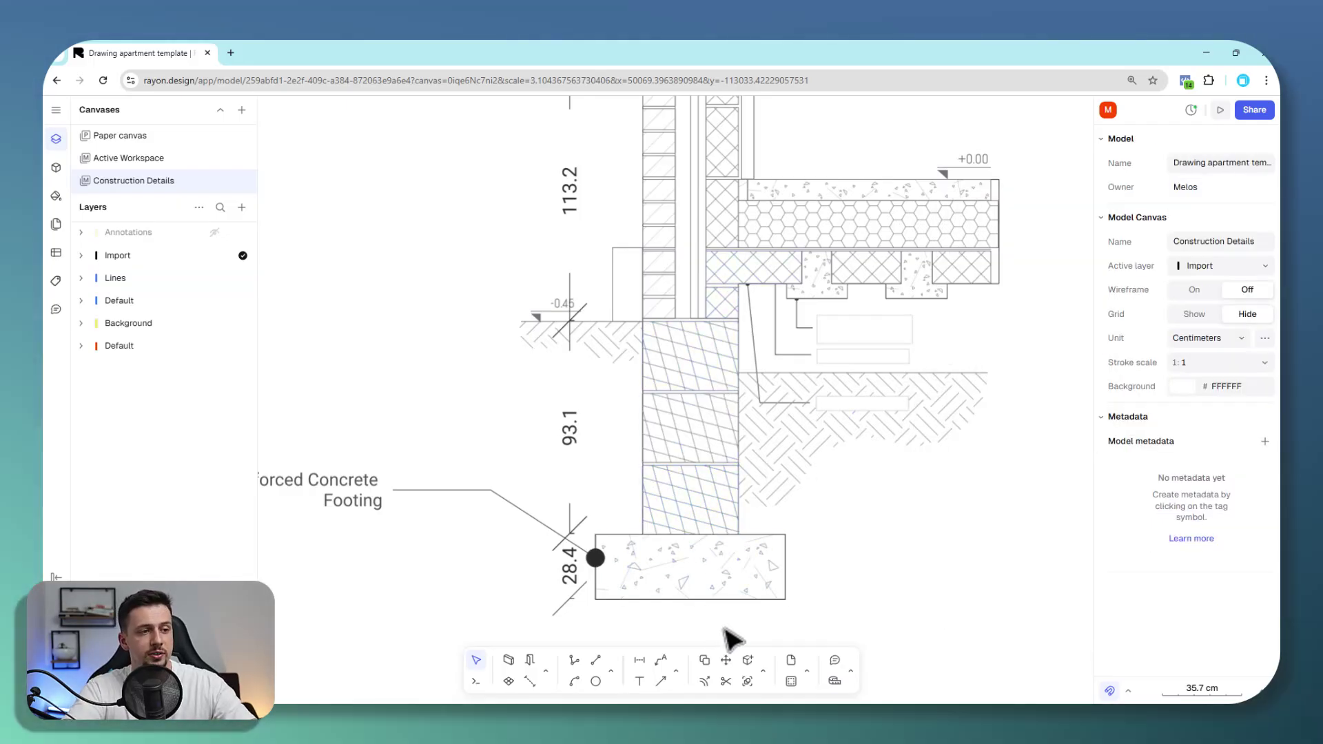
{"action": "key", "text": "ctrl+z"}
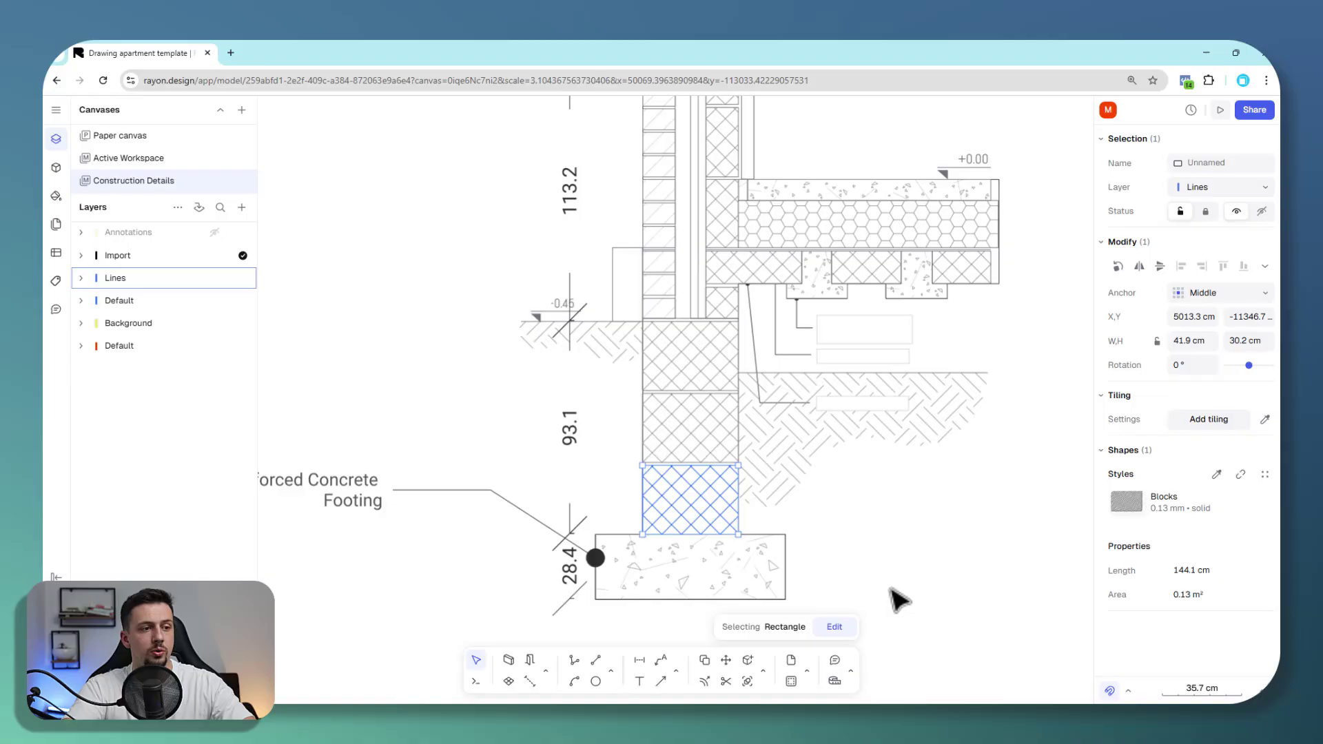
{"action": "left_click", "coordinate": [944, 546]}
Step: Draw a rectangle about 41 by 25 cm in the empty area to the right of the detail
{"action": "scroll", "coordinate": [934, 517], "scroll_direction": "down", "scroll_amount": 5}
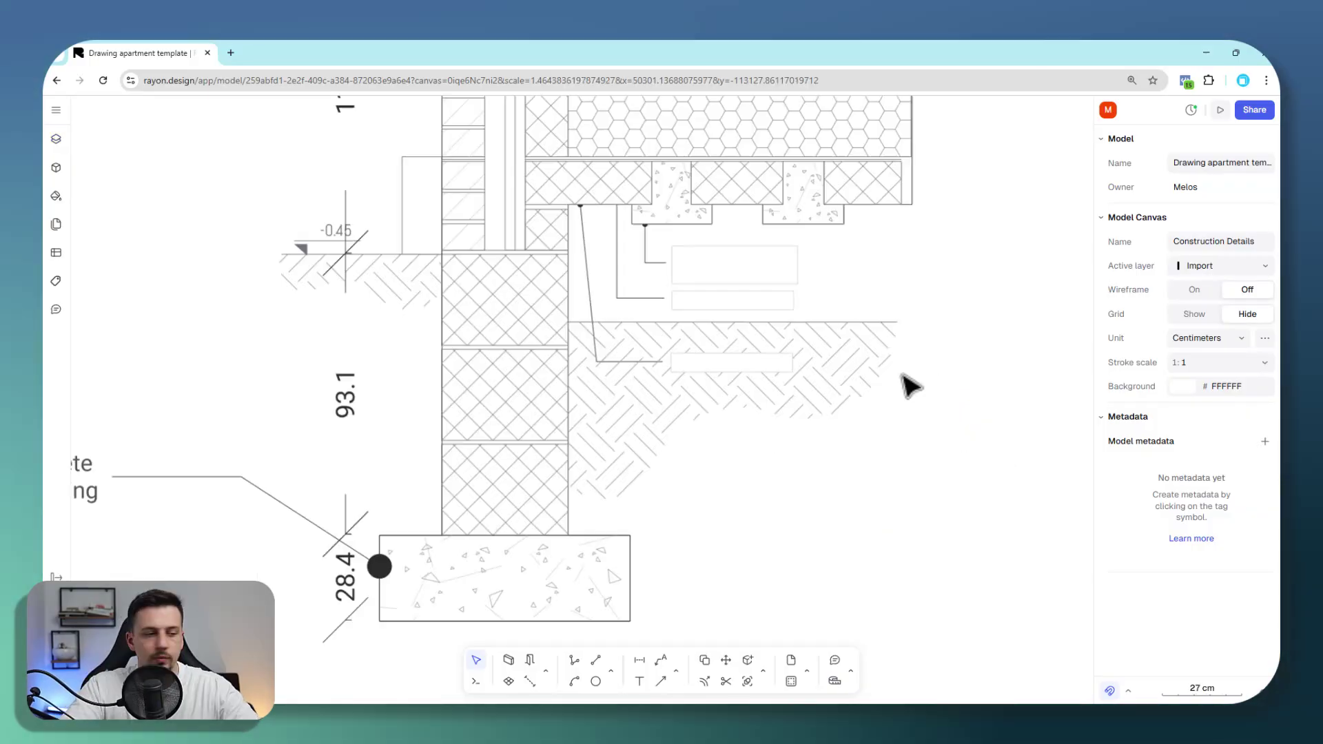
{"action": "middle_click_drag", "start_coordinate": [901, 384], "coordinate": [602, 556]}
{"action": "scroll", "coordinate": [602, 627], "scroll_direction": "down", "scroll_amount": 3}
{"action": "left_click", "coordinate": [611, 672]}
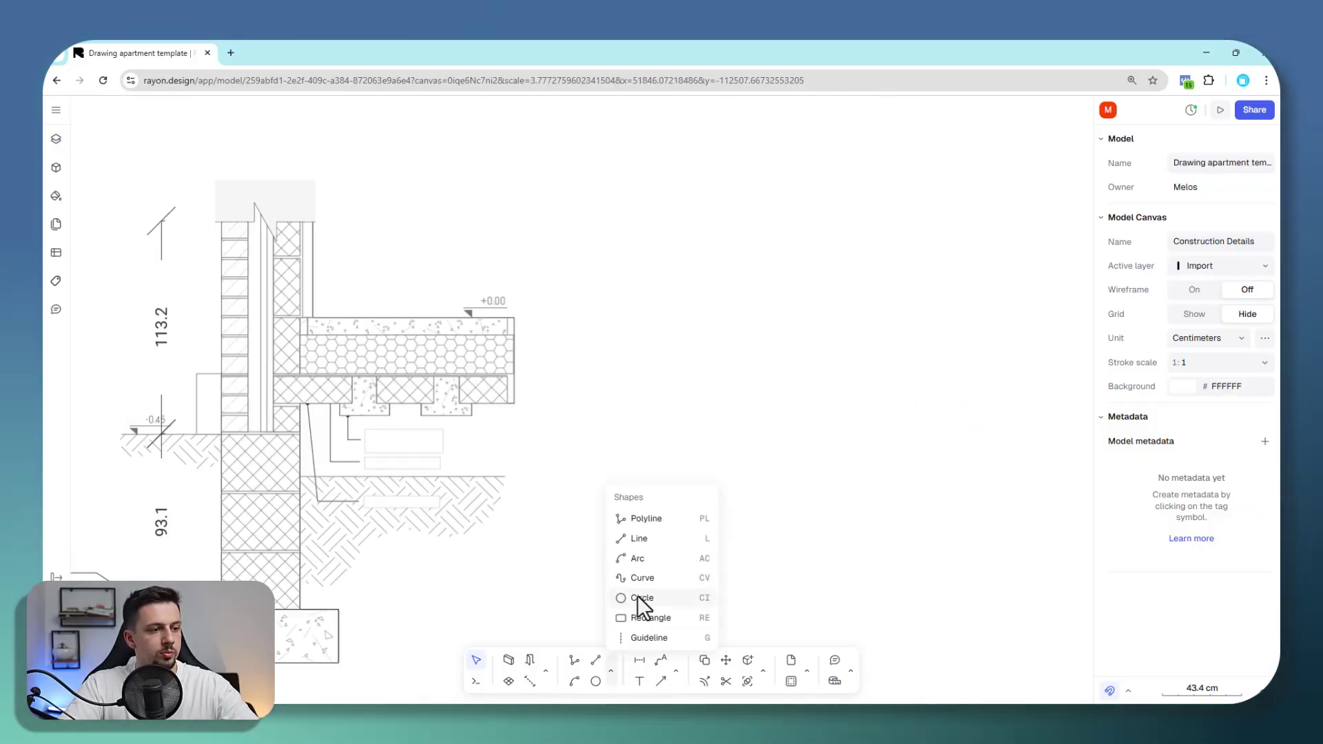
{"action": "left_click", "coordinate": [638, 600]}
{"action": "left_click", "coordinate": [648, 411]}
{"action": "left_click", "coordinate": [725, 458]}
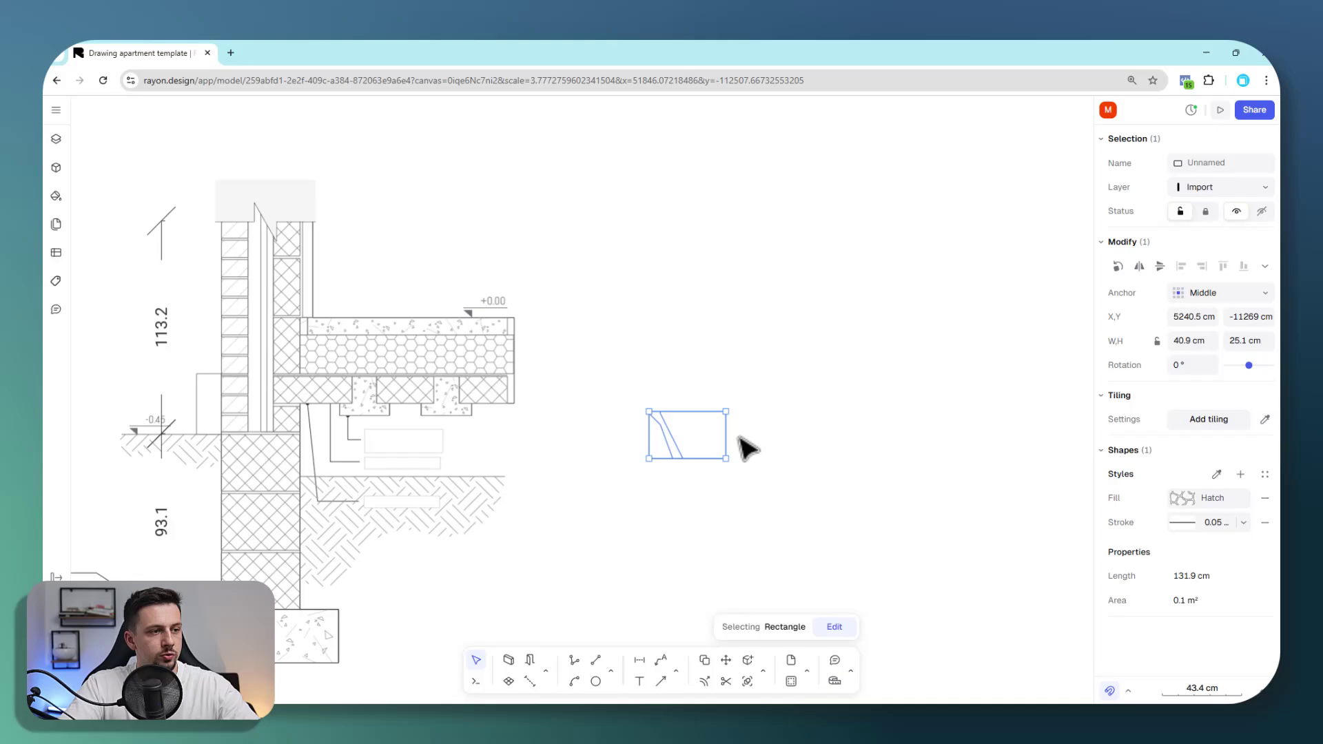
{"action": "scroll", "coordinate": [697, 437], "scroll_direction": "up", "scroll_amount": 3}
{"action": "key", "text": "Escape"}
Step: Offset the new rectangle outward to create a larger rectangle around it
{"action": "left_click", "coordinate": [725, 490]}
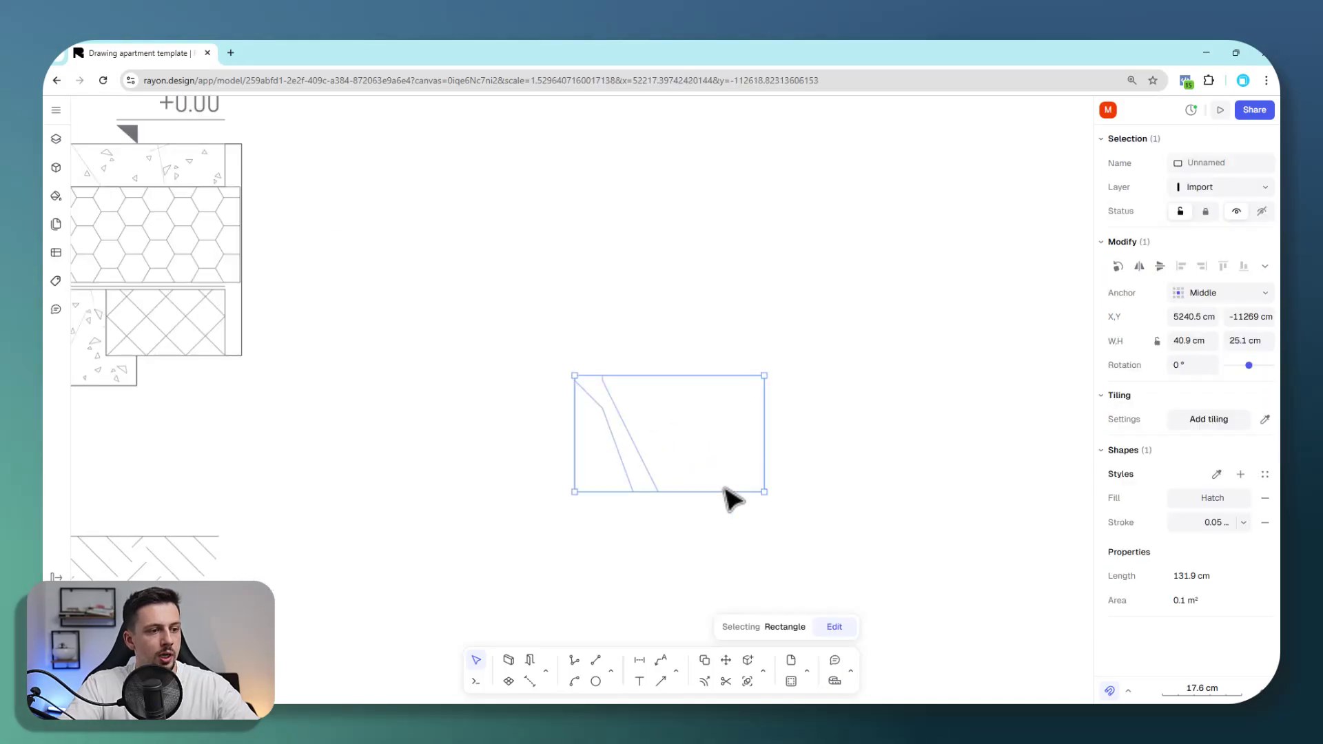
{"action": "left_click", "coordinate": [707, 683]}
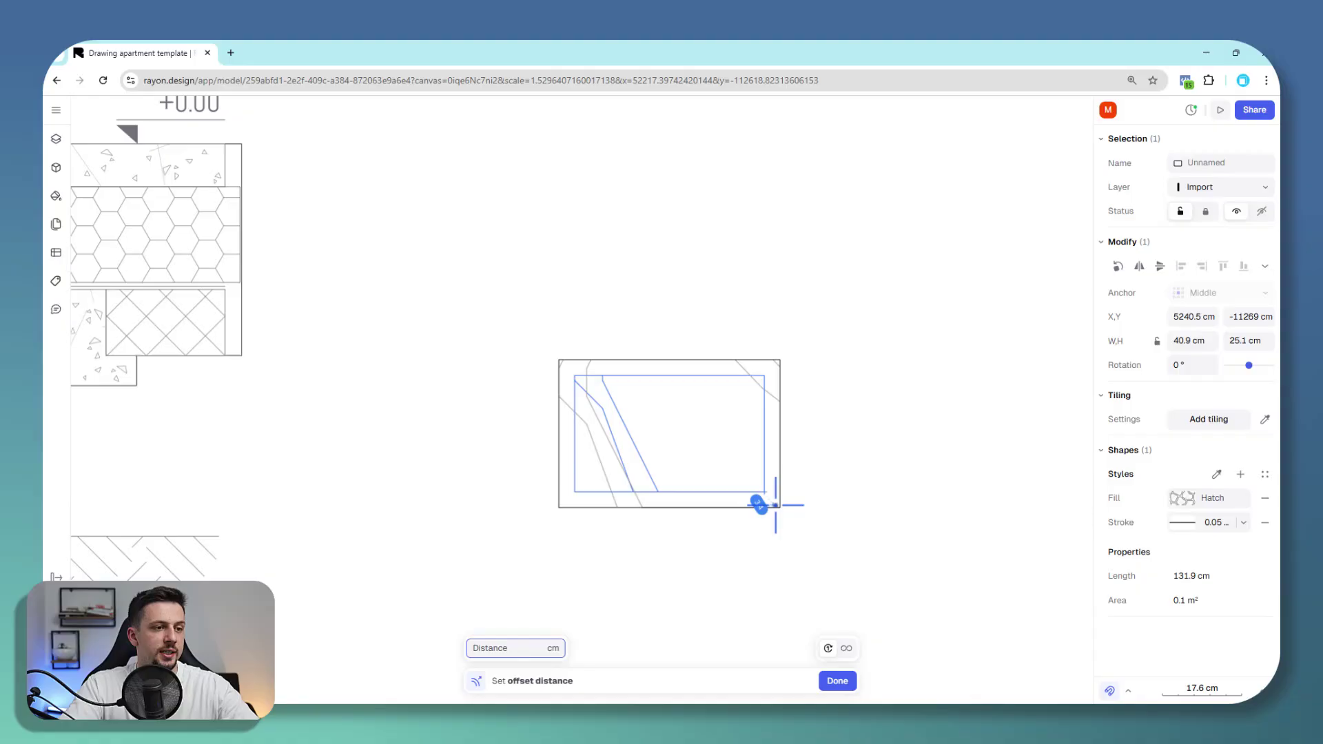
{"action": "left_click", "coordinate": [773, 530]}
{"action": "left_click", "coordinate": [892, 552]}
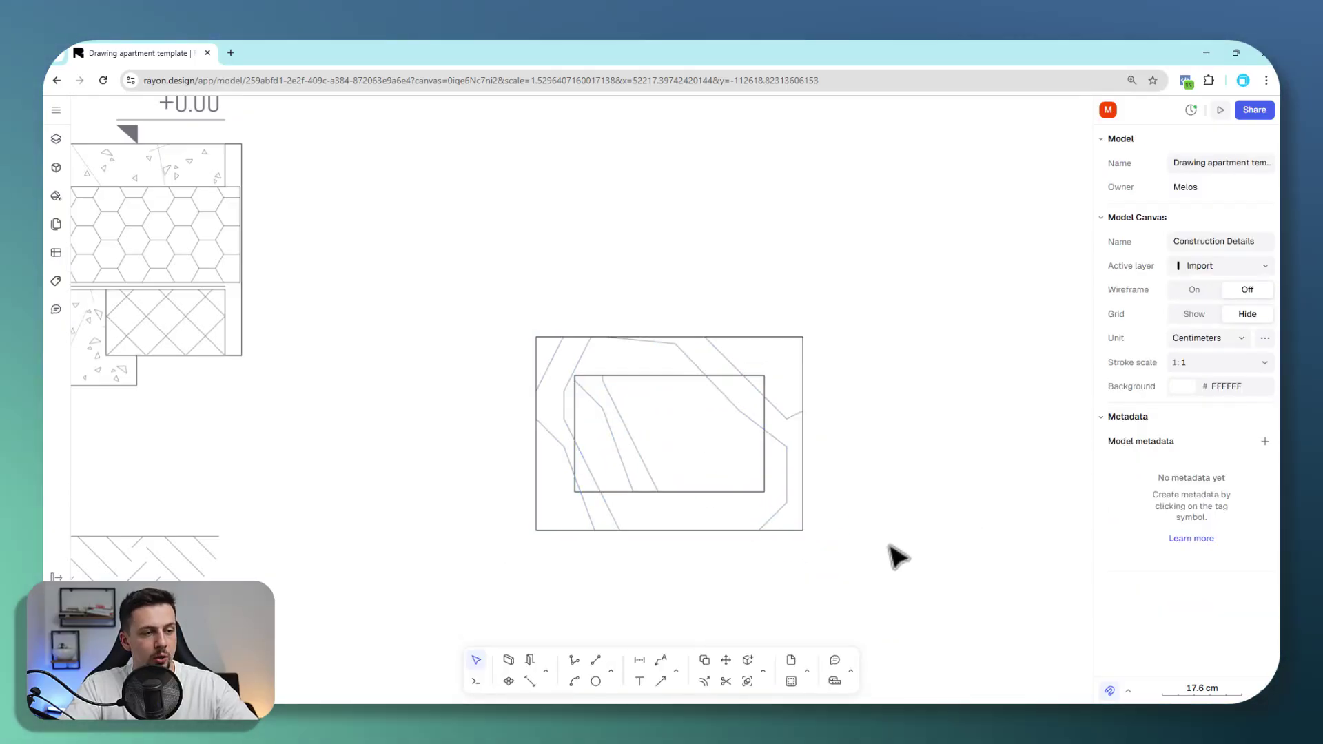
Step: Below the two rectangles, draw a vertical line about 24 cm long and a horizontal line about 27 cm long crossing it
{"action": "scroll", "coordinate": [738, 360], "scroll_direction": "down", "scroll_amount": 5}
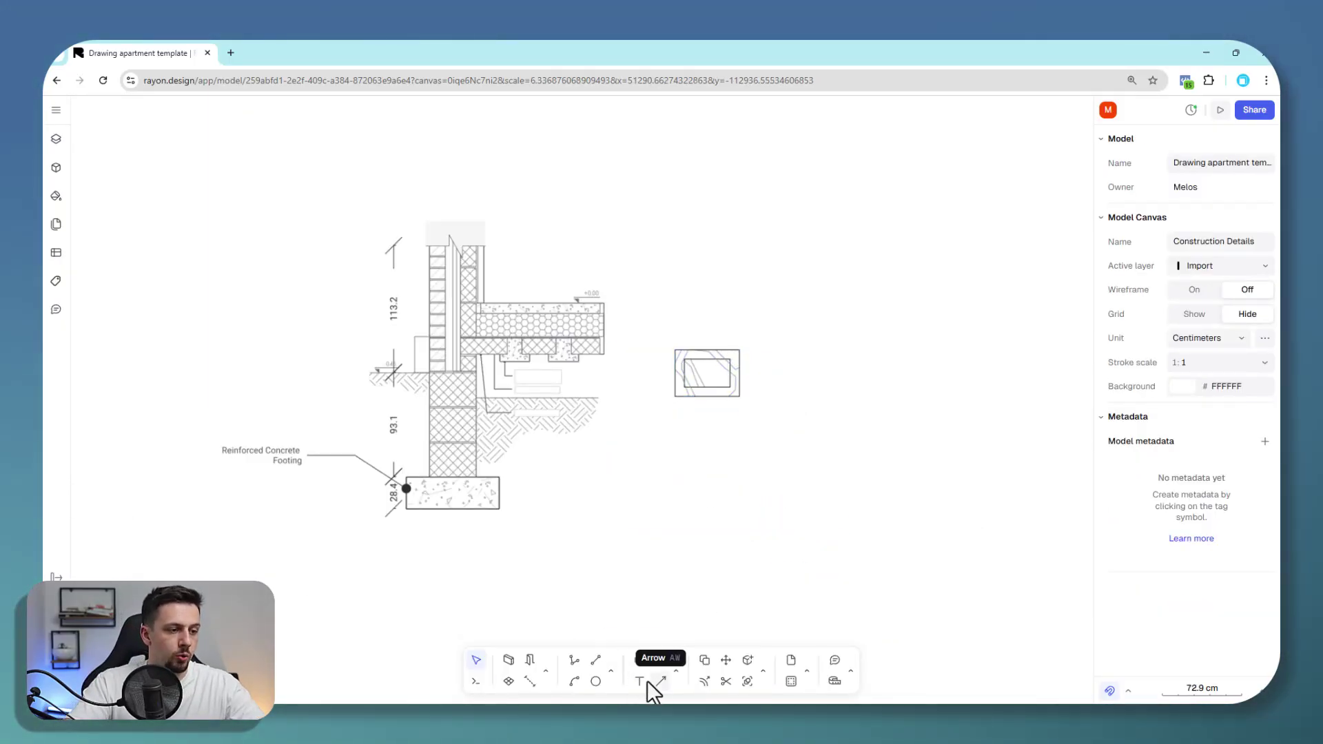
{"action": "left_click", "coordinate": [595, 660]}
{"action": "scroll", "coordinate": [730, 422], "scroll_direction": "up", "scroll_amount": 3}
{"action": "left_click", "coordinate": [752, 401]}
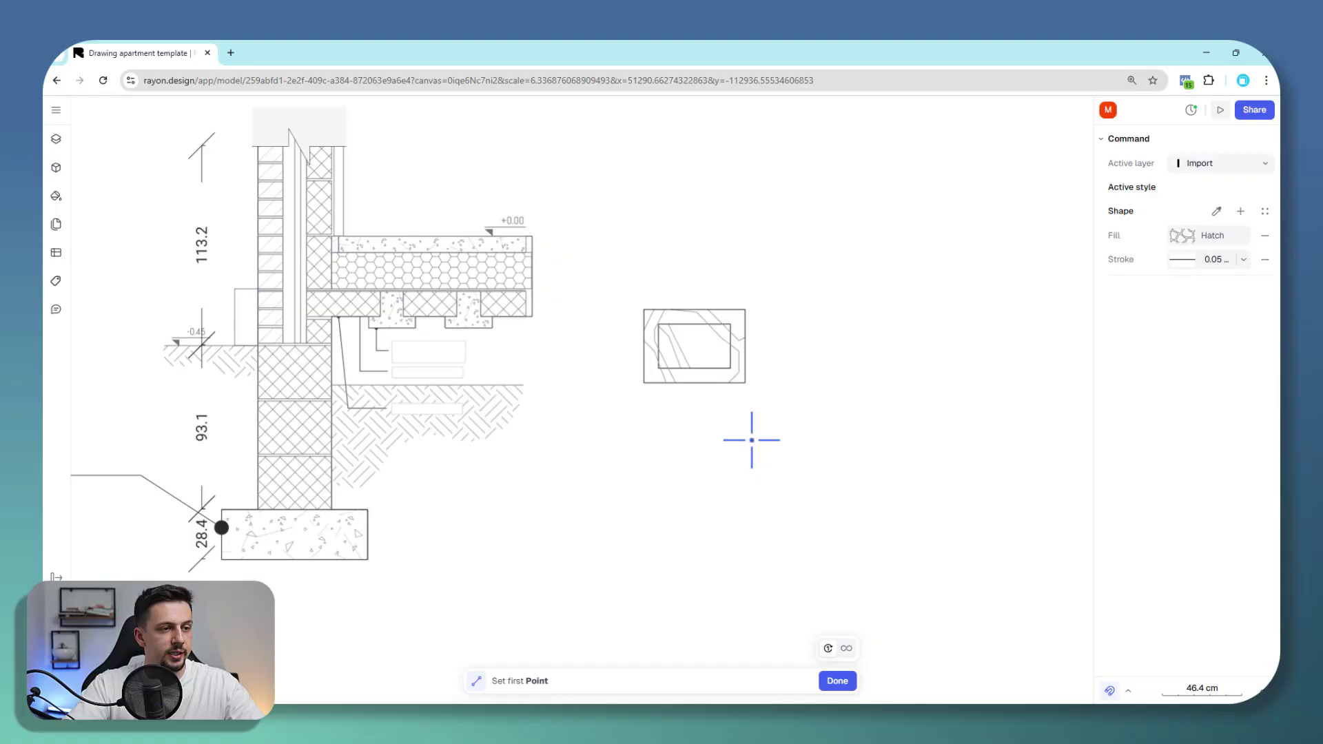
{"action": "left_click", "coordinate": [751, 443]}
{"action": "left_click", "coordinate": [595, 660]}
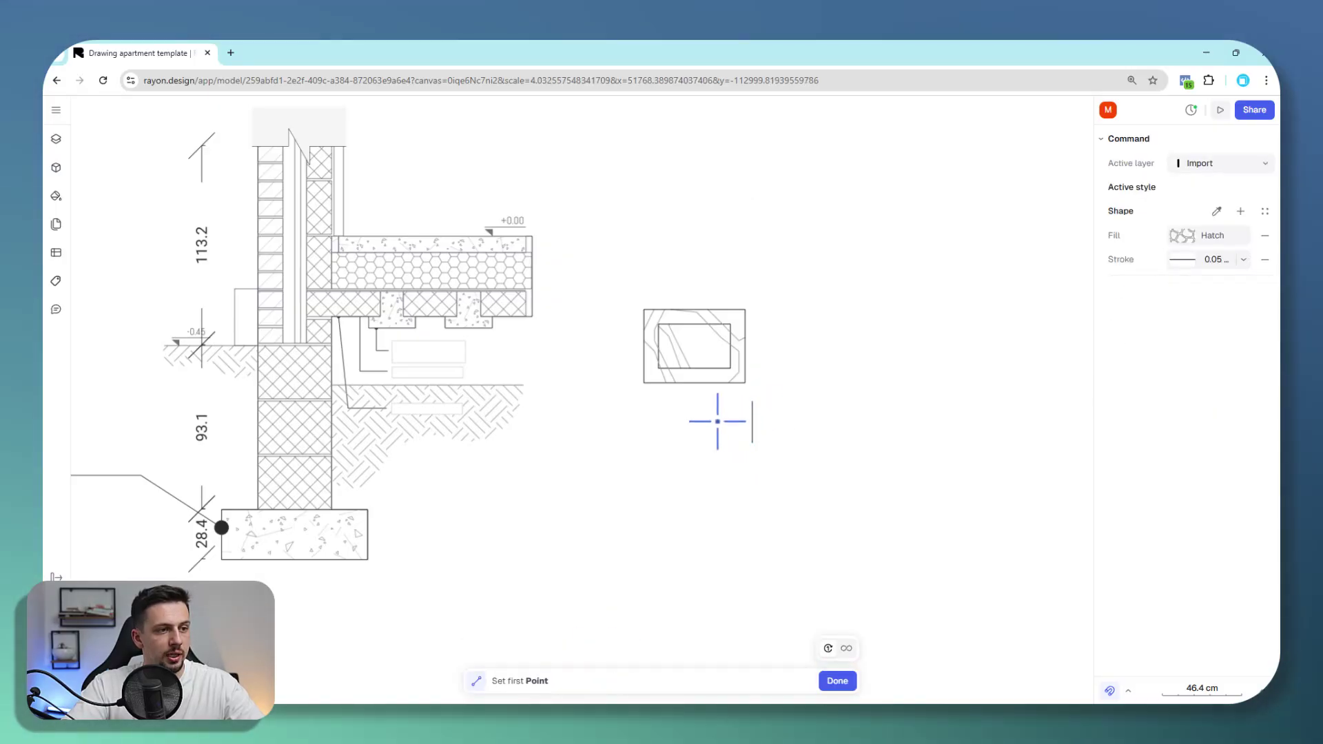
{"action": "left_click", "coordinate": [717, 421]}
{"action": "double_click", "coordinate": [765, 420]}
{"action": "key", "text": "Escape"}
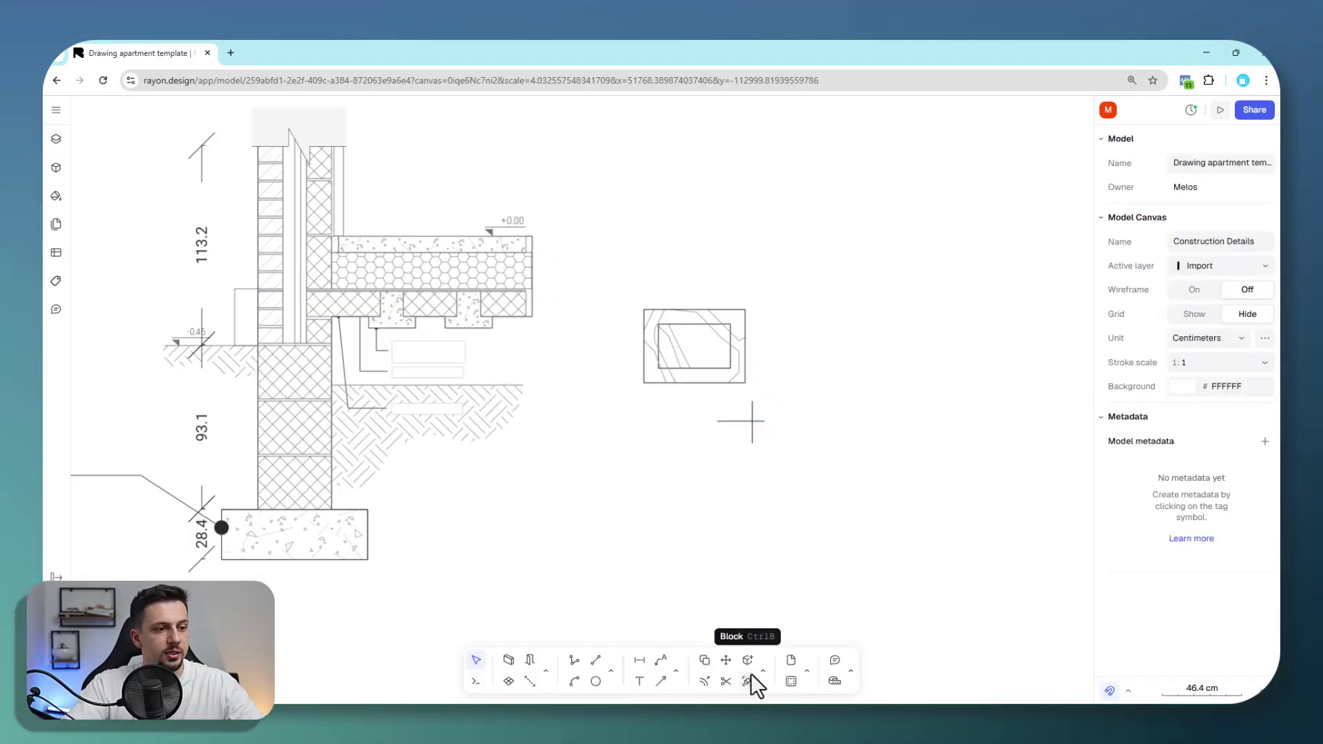
Step: Trim off the part of the horizontal line to the left of the vertical line, using both crossing lines as trim boundaries
{"action": "type", "text": "tr"}
{"action": "left_click", "coordinate": [604, 652]}
{"action": "scroll", "coordinate": [748, 413], "scroll_direction": "up", "scroll_amount": 5}
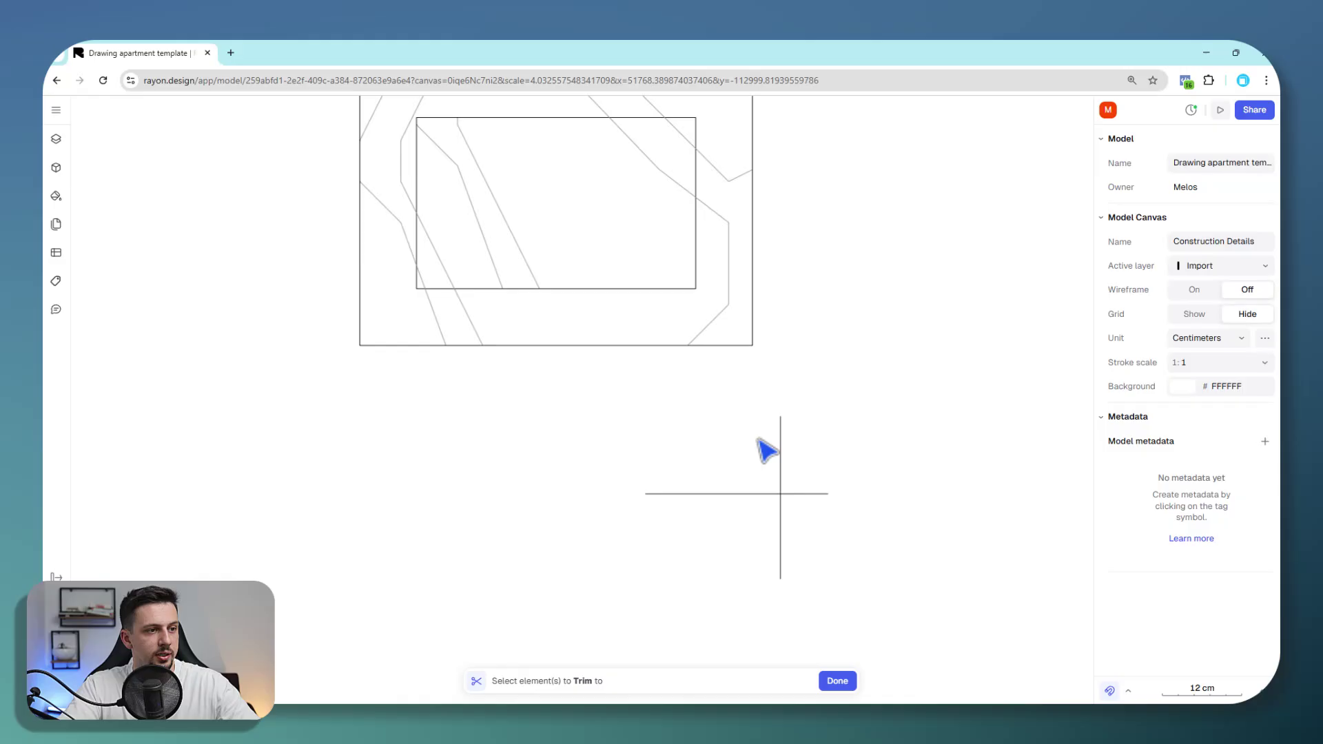
{"action": "left_click", "coordinate": [812, 494]}
{"action": "left_click", "coordinate": [780, 528]}
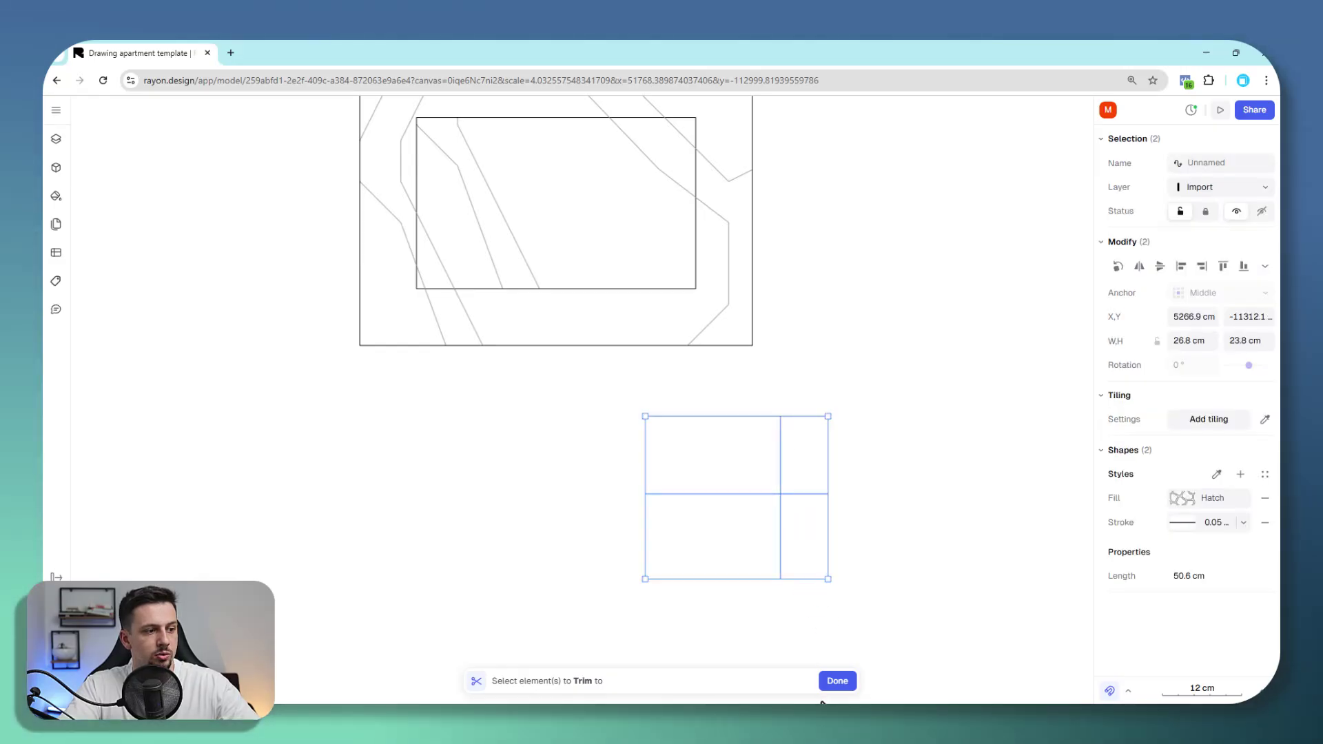
{"action": "left_click", "coordinate": [838, 681]}
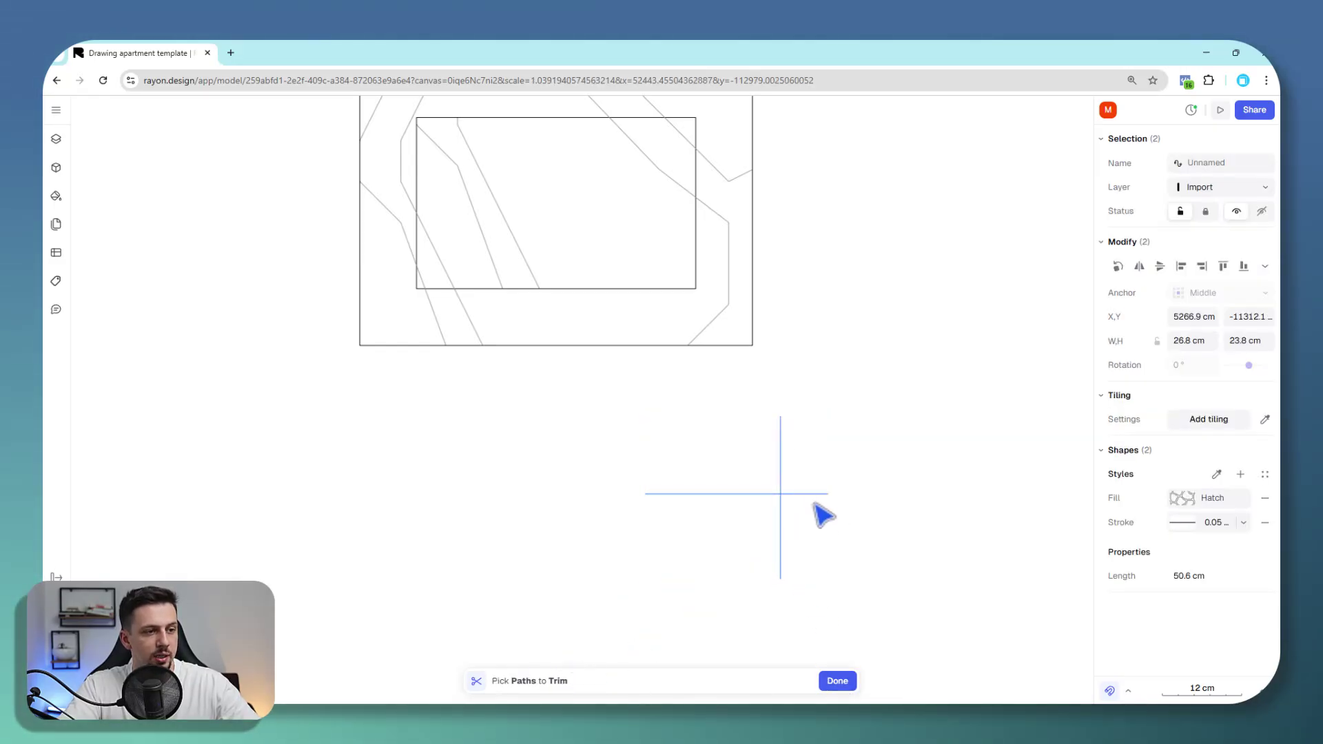
{"action": "left_click", "coordinate": [762, 493]}
{"action": "left_click", "coordinate": [836, 681]}
{"action": "scroll", "coordinate": [931, 380], "scroll_direction": "down", "scroll_amount": 5}
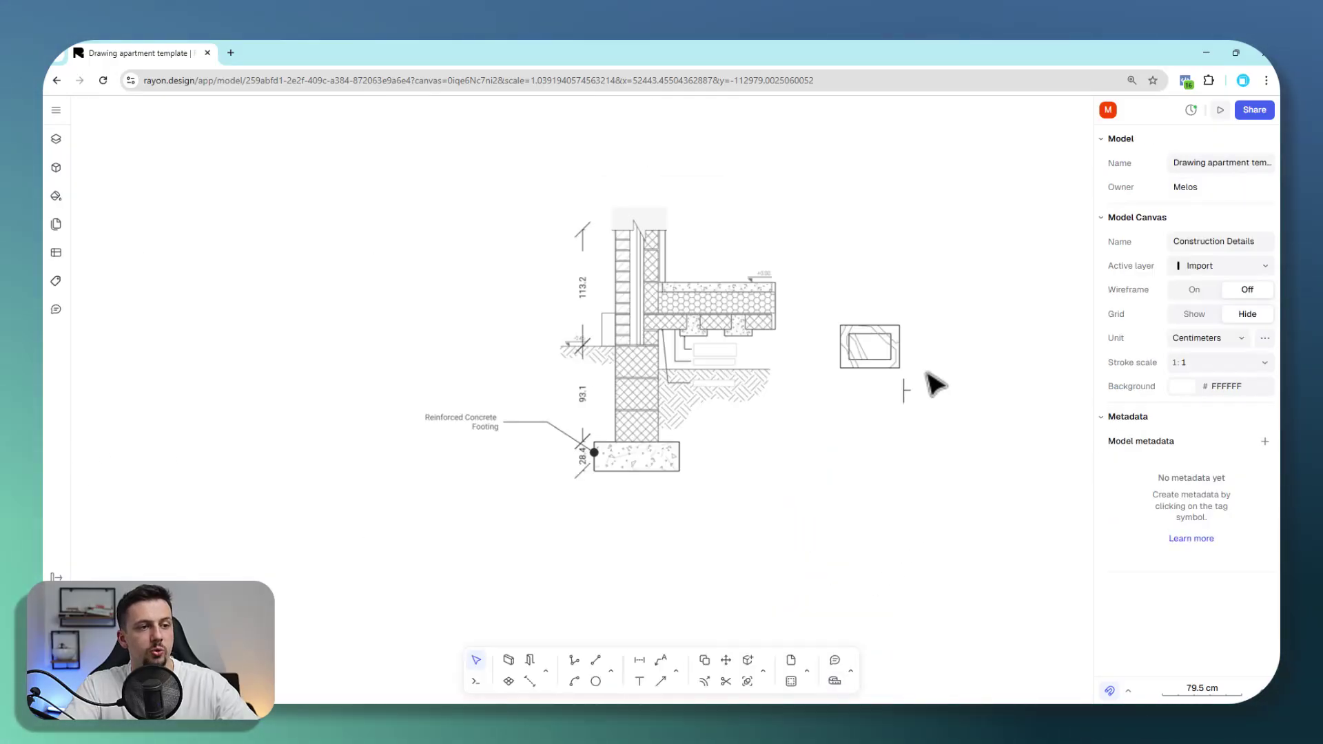
{"action": "scroll", "coordinate": [638, 301], "scroll_direction": "up", "scroll_amount": 5}
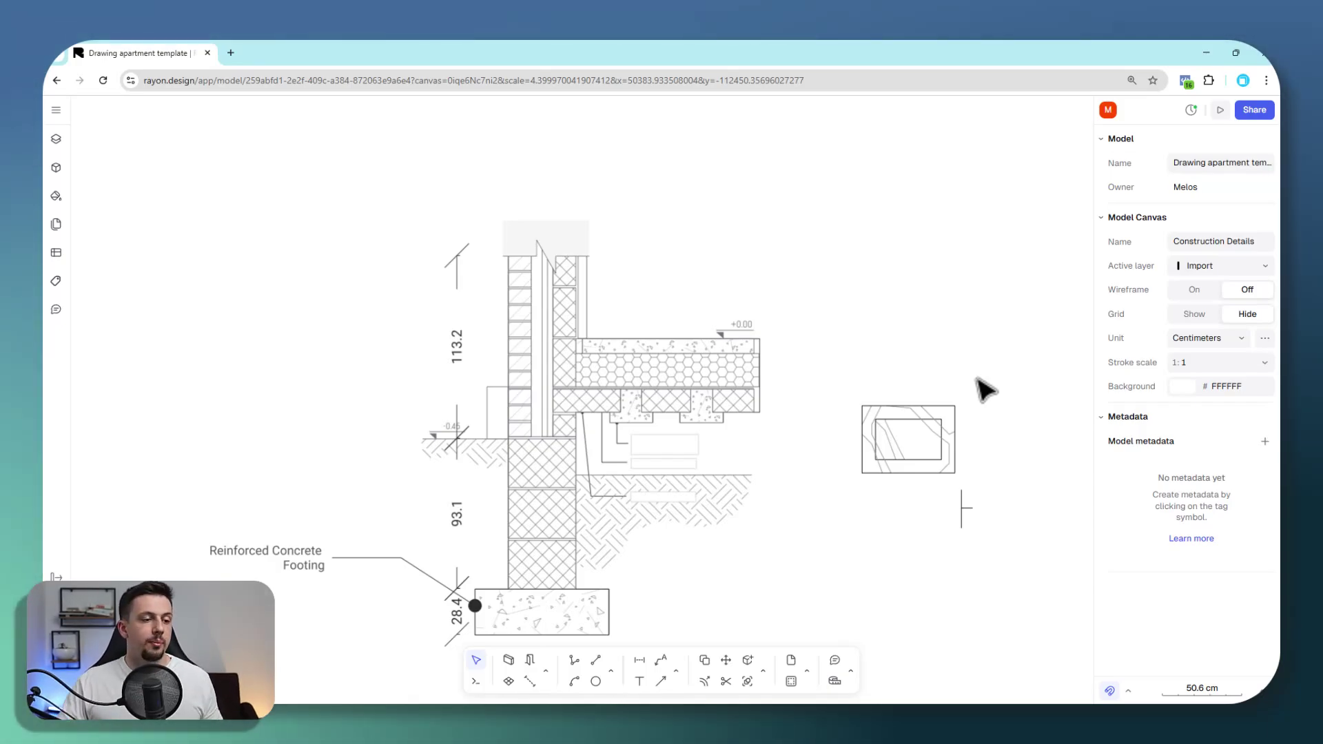
{"action": "left_click", "coordinate": [763, 671]}
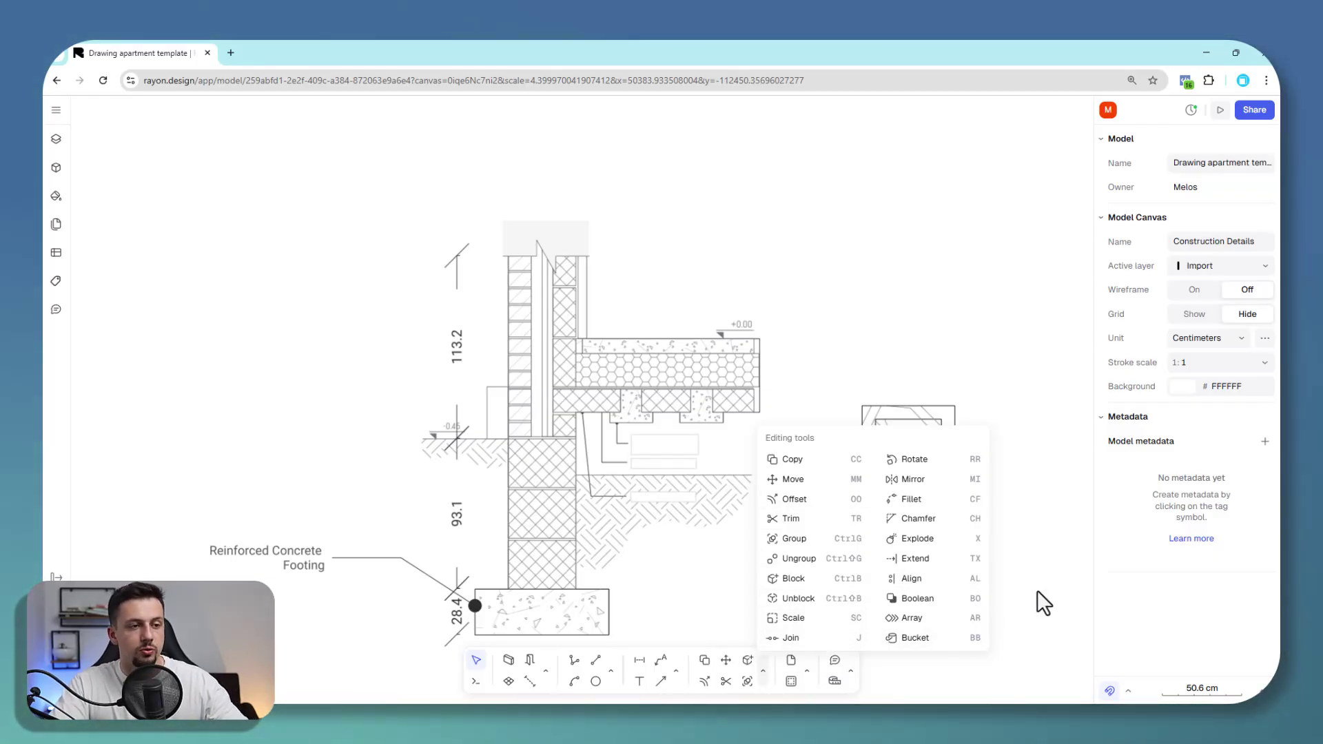
{"action": "left_click", "coordinate": [1058, 629]}
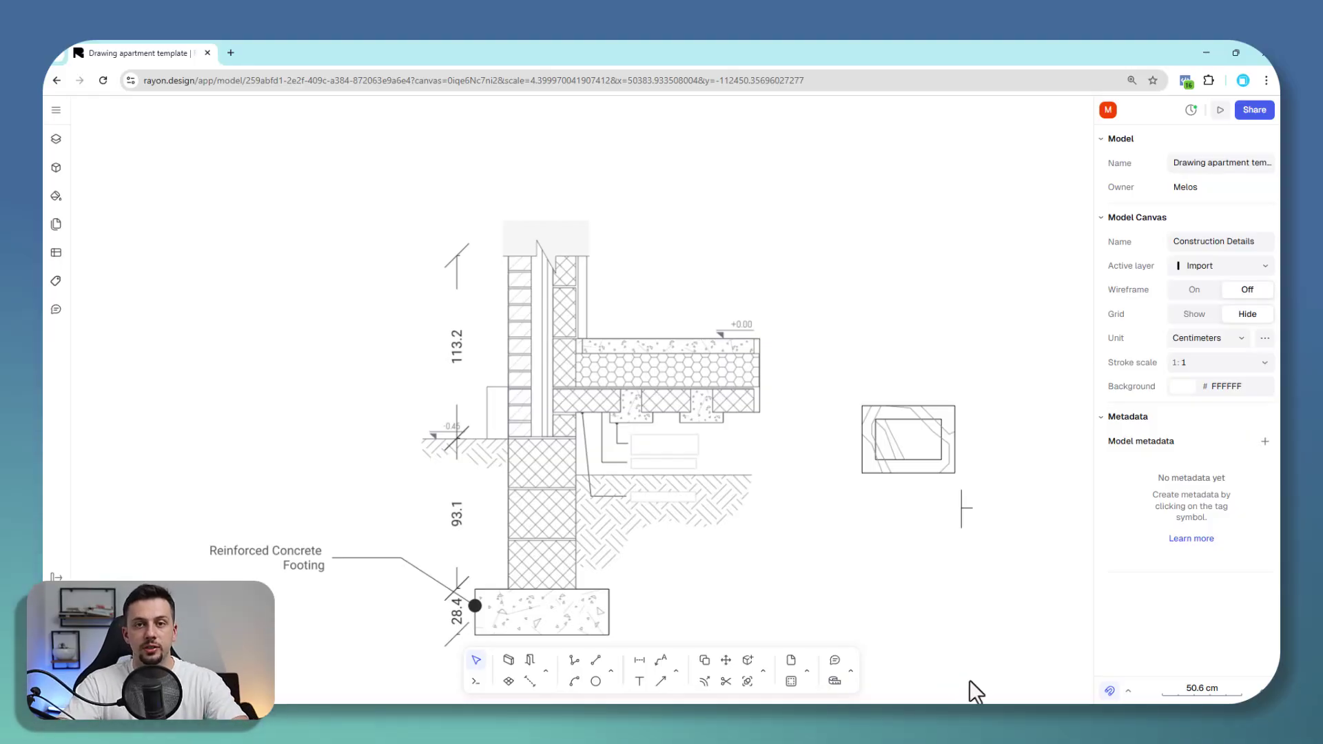
Step: Delete the three vertical dimensions beside the wall and footing
{"action": "scroll", "coordinate": [982, 549], "scroll_direction": "down", "scroll_amount": 2}
{"action": "scroll", "coordinate": [974, 443], "scroll_direction": "up", "scroll_amount": 10}
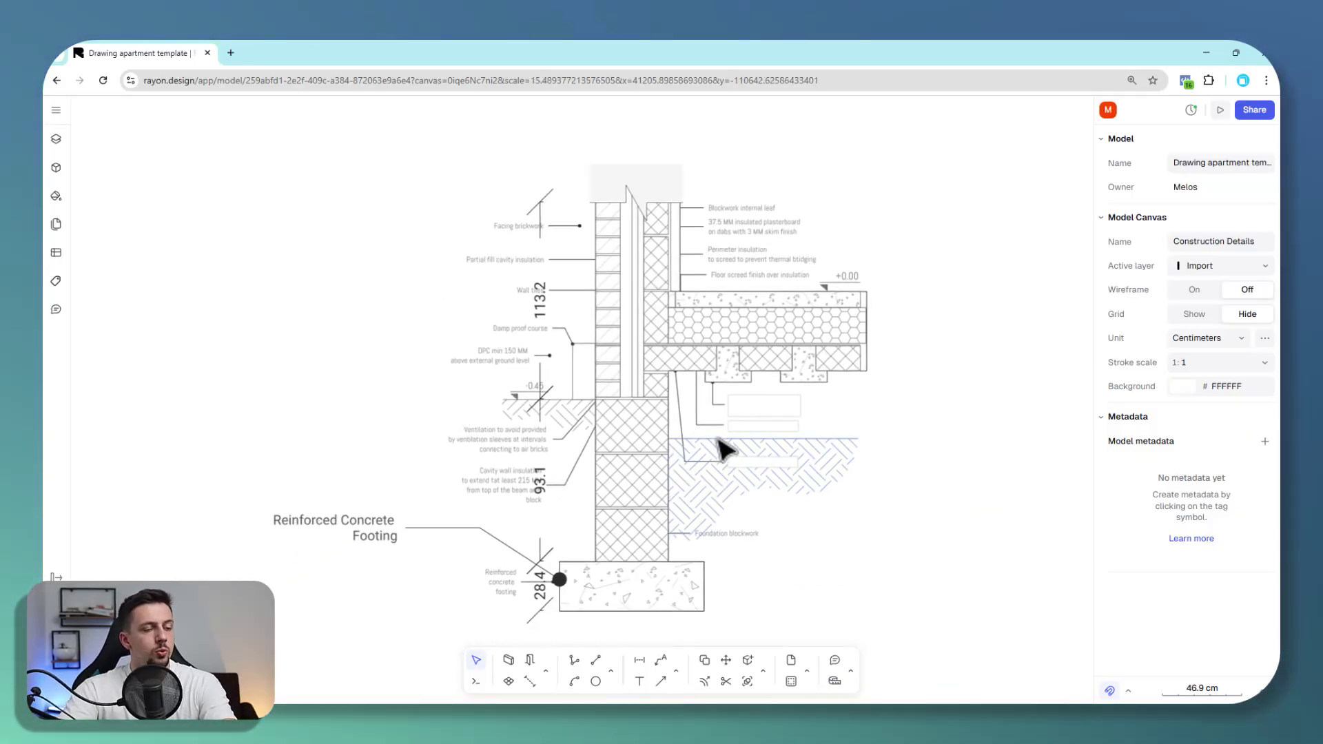
{"action": "left_click", "coordinate": [543, 576]}
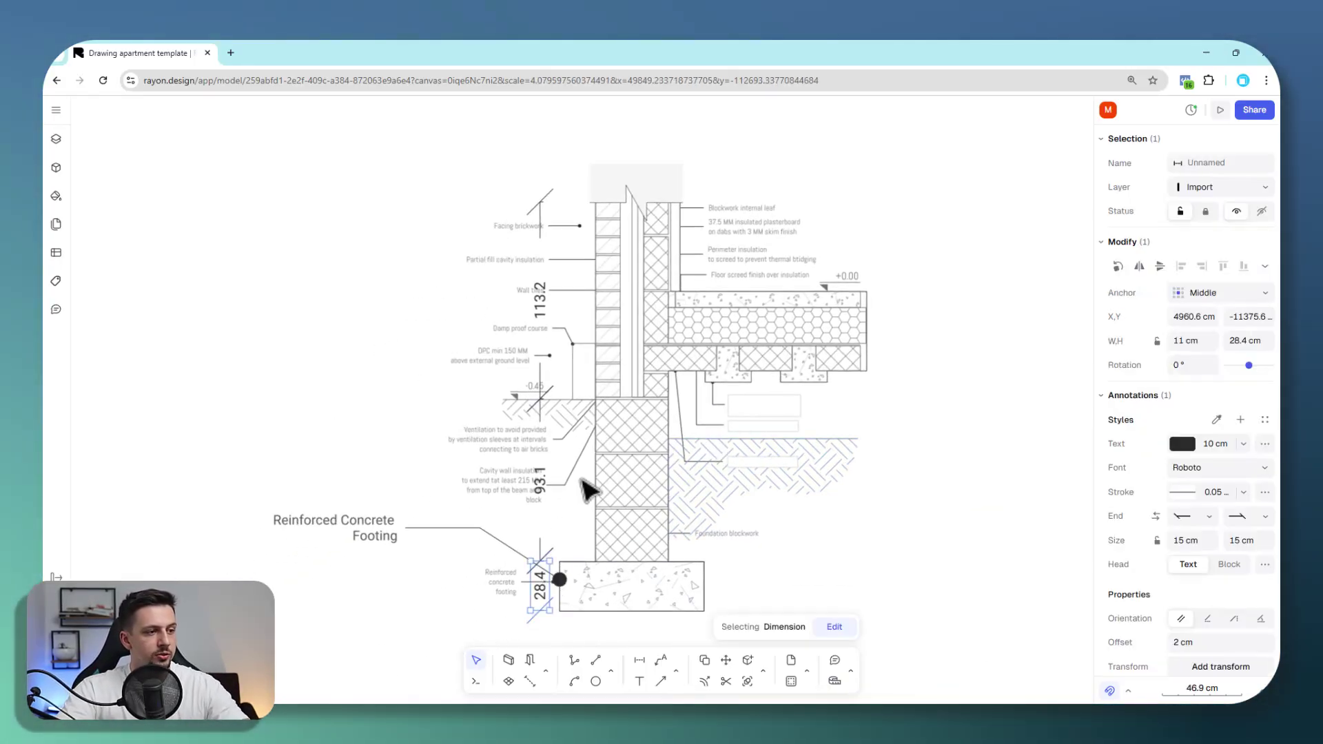
{"action": "left_click", "coordinate": [543, 482], "text": "shift"}
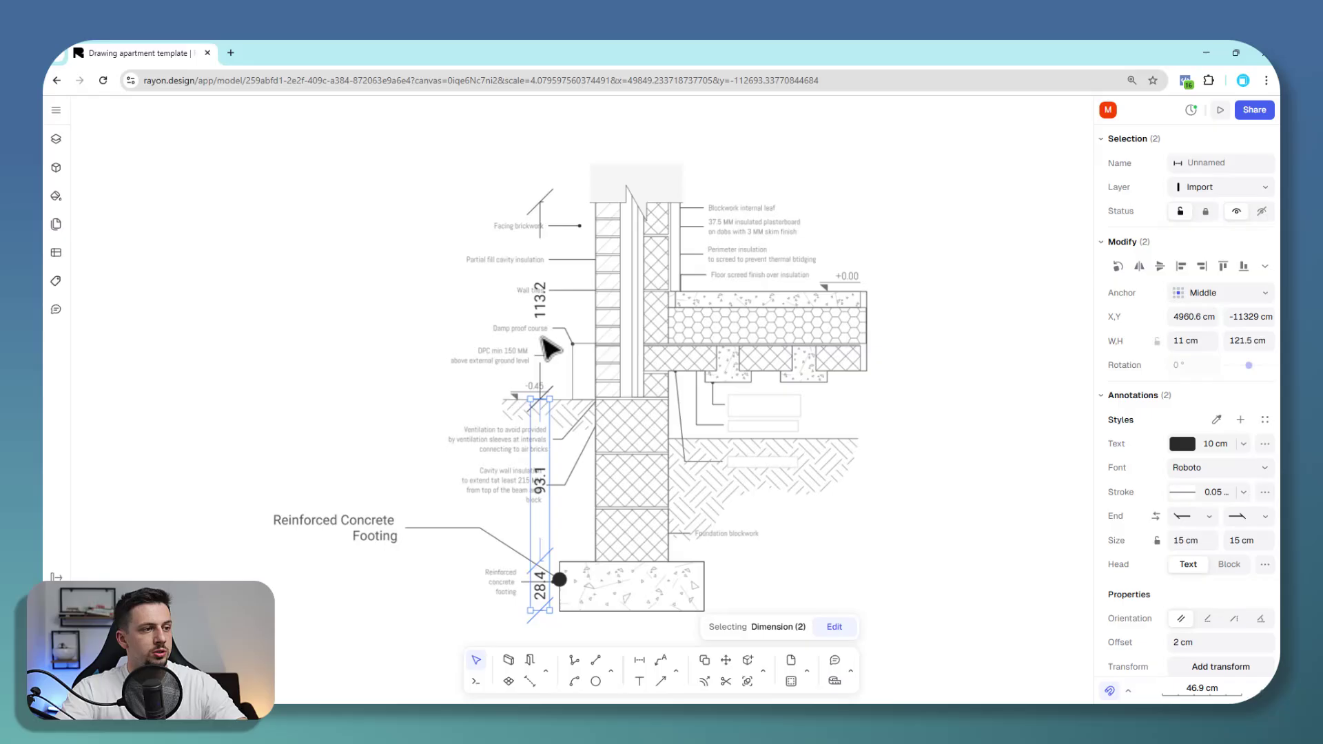
{"action": "left_click", "coordinate": [541, 300], "text": "shift"}
{"action": "key", "text": "Delete"}
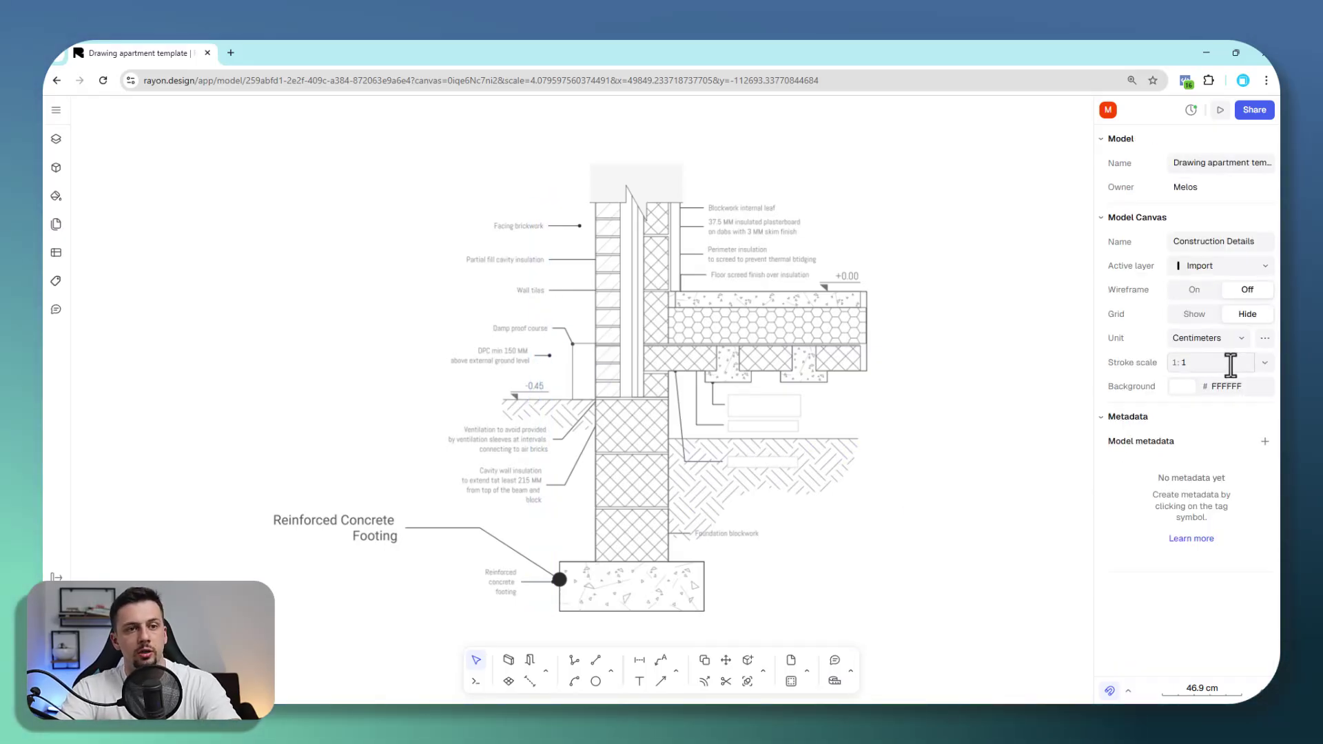
Step: On the Paper canvas, create a new page about 38 by 25 cm in the empty area below the existing pages
{"action": "left_click", "coordinate": [1268, 365]}
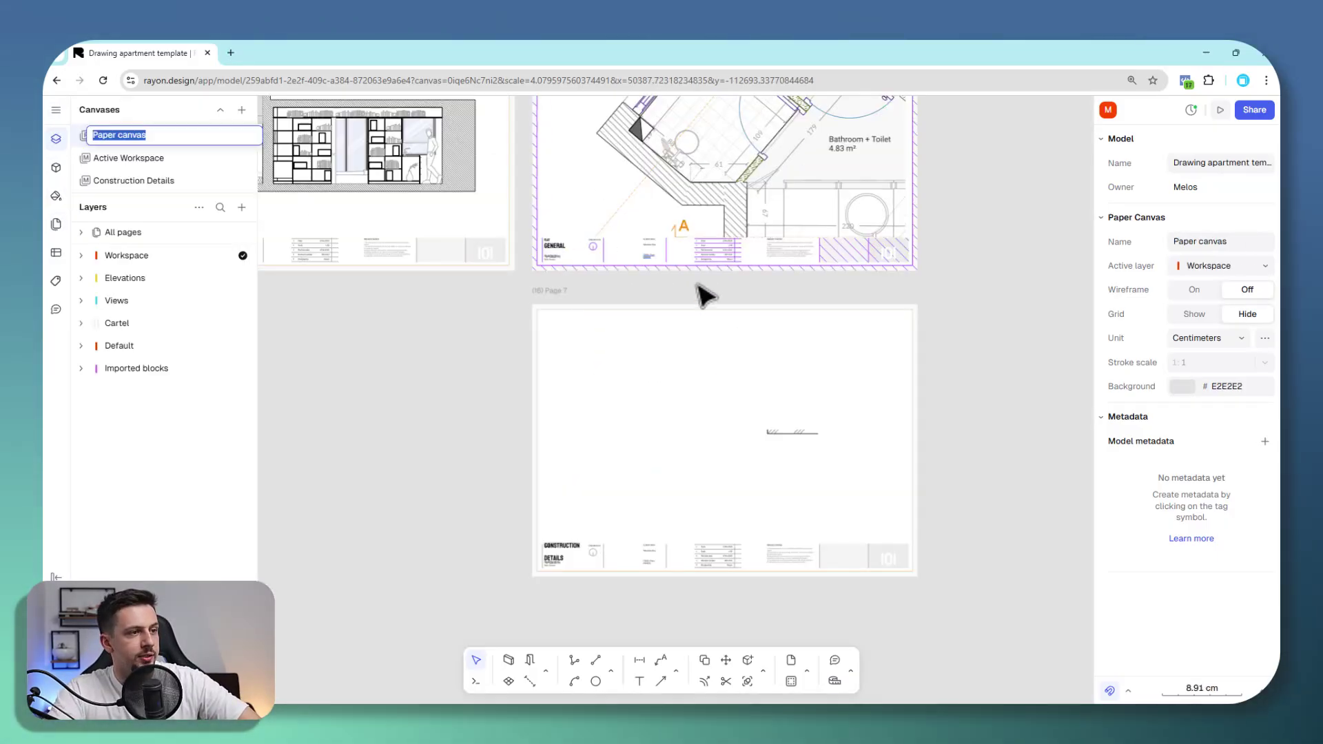
{"action": "scroll", "coordinate": [699, 476], "scroll_direction": "down", "scroll_amount": 10}
{"action": "middle_click_drag", "start_coordinate": [808, 362], "coordinate": [748, 366]}
{"action": "scroll", "coordinate": [621, 344], "scroll_direction": "up", "scroll_amount": 5}
{"action": "scroll", "coordinate": [626, 231], "scroll_direction": "down", "scroll_amount": 5}
{"action": "scroll", "coordinate": [621, 420], "scroll_direction": "up", "scroll_amount": 5}
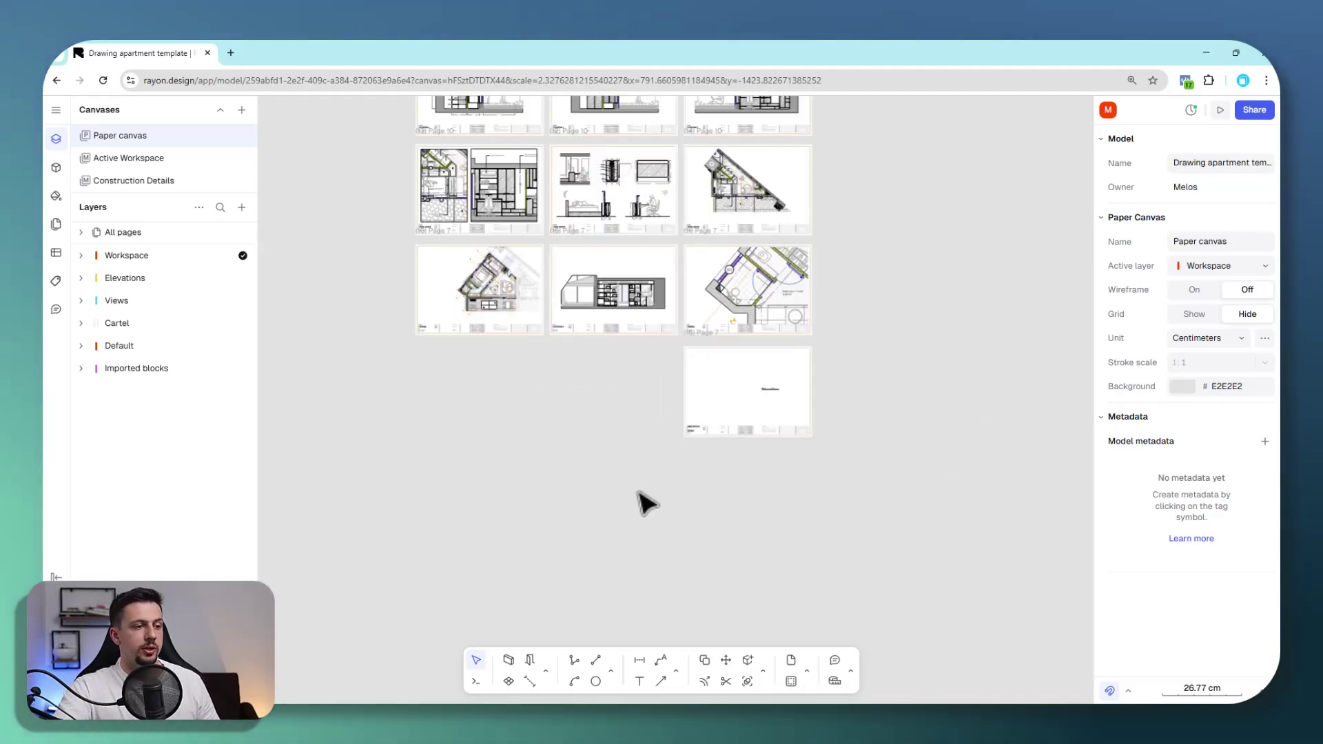
{"action": "scroll", "coordinate": [724, 445], "scroll_direction": "down", "scroll_amount": 1}
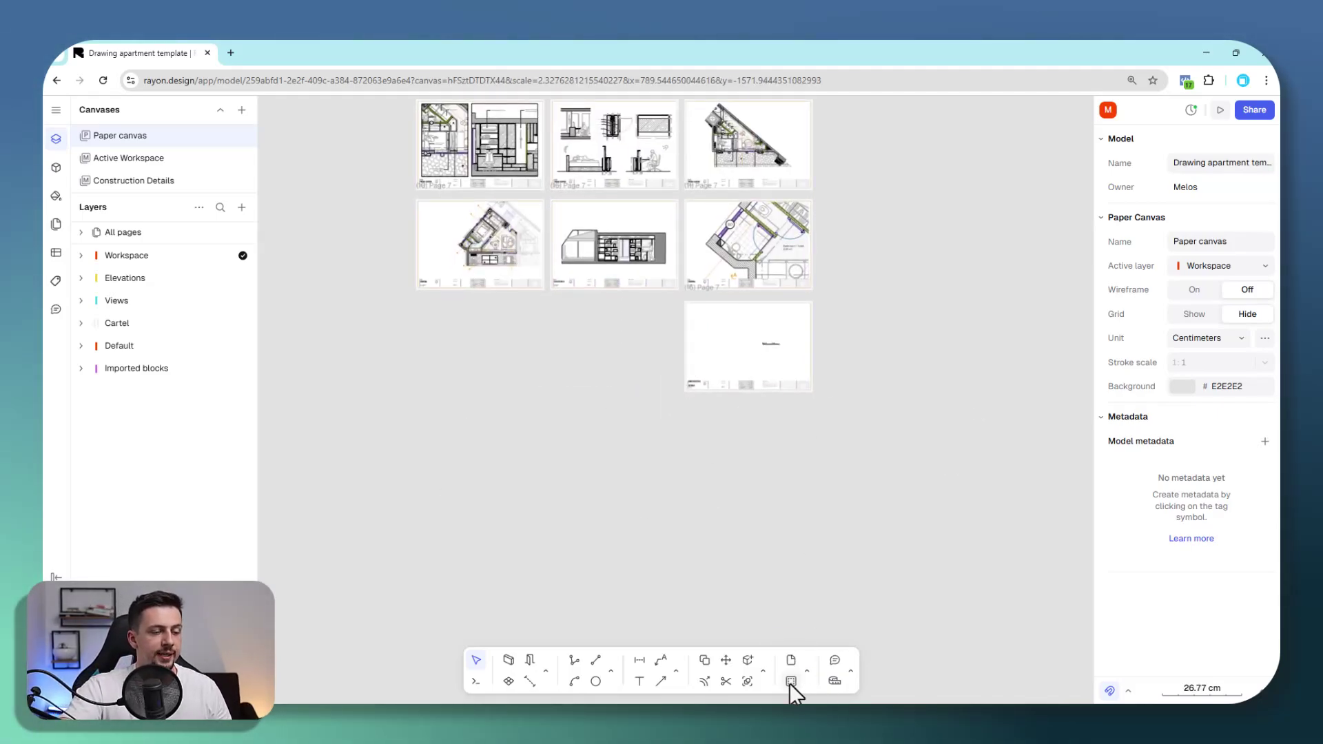
{"action": "left_click", "coordinate": [791, 660]}
{"action": "middle_click_drag", "start_coordinate": [503, 480], "coordinate": [624, 321]}
{"action": "left_click", "coordinate": [568, 341]}
{"action": "left_click", "coordinate": [682, 415]}
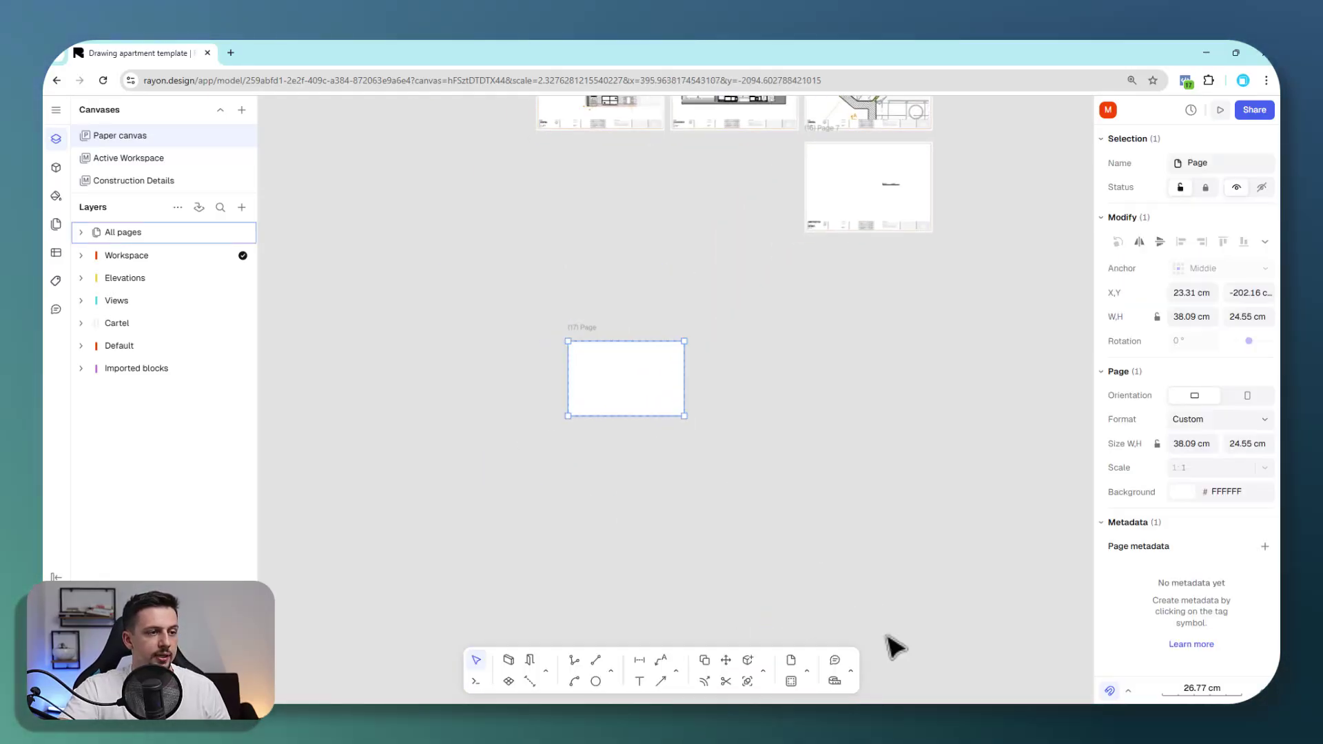
Step: Set the new page's format to A1
{"action": "left_click", "coordinate": [1203, 420]}
{"action": "left_click", "coordinate": [1180, 498]}
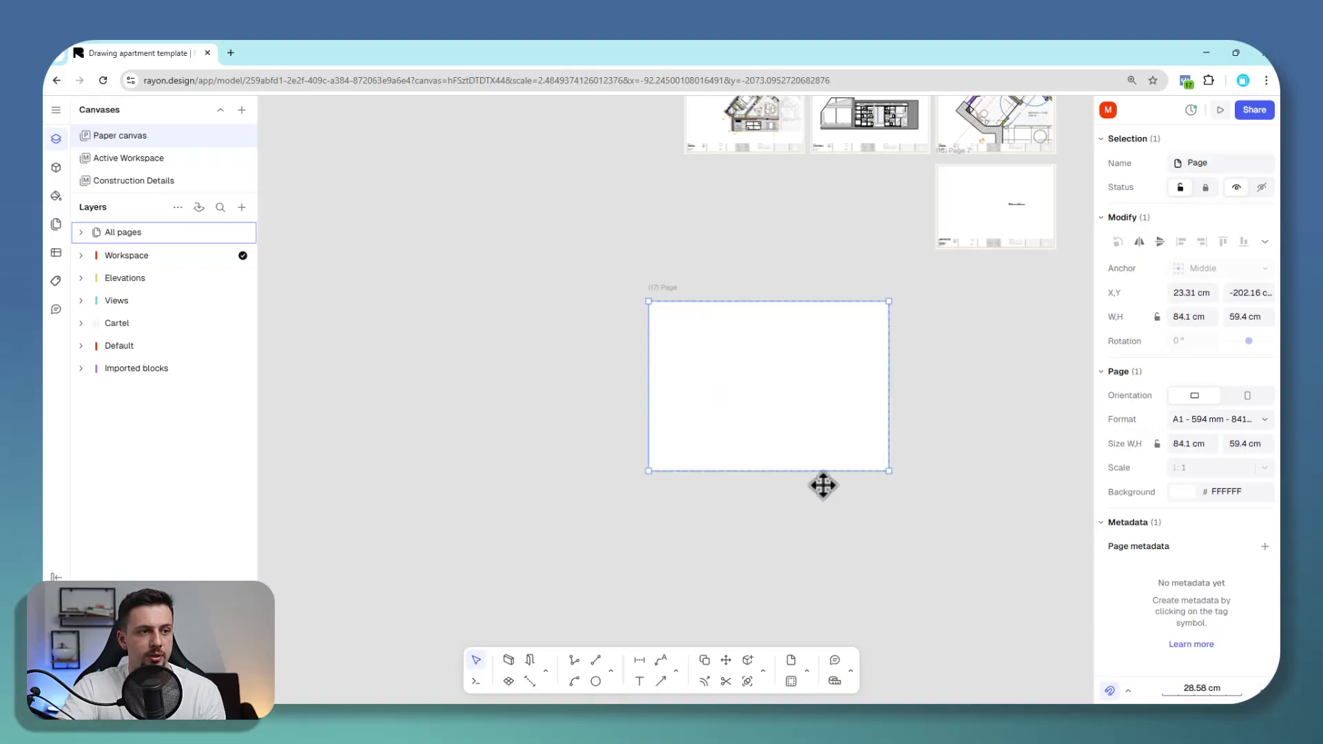
{"action": "left_click", "coordinate": [932, 479]}
{"action": "scroll", "coordinate": [894, 437], "scroll_direction": "up", "scroll_amount": 5}
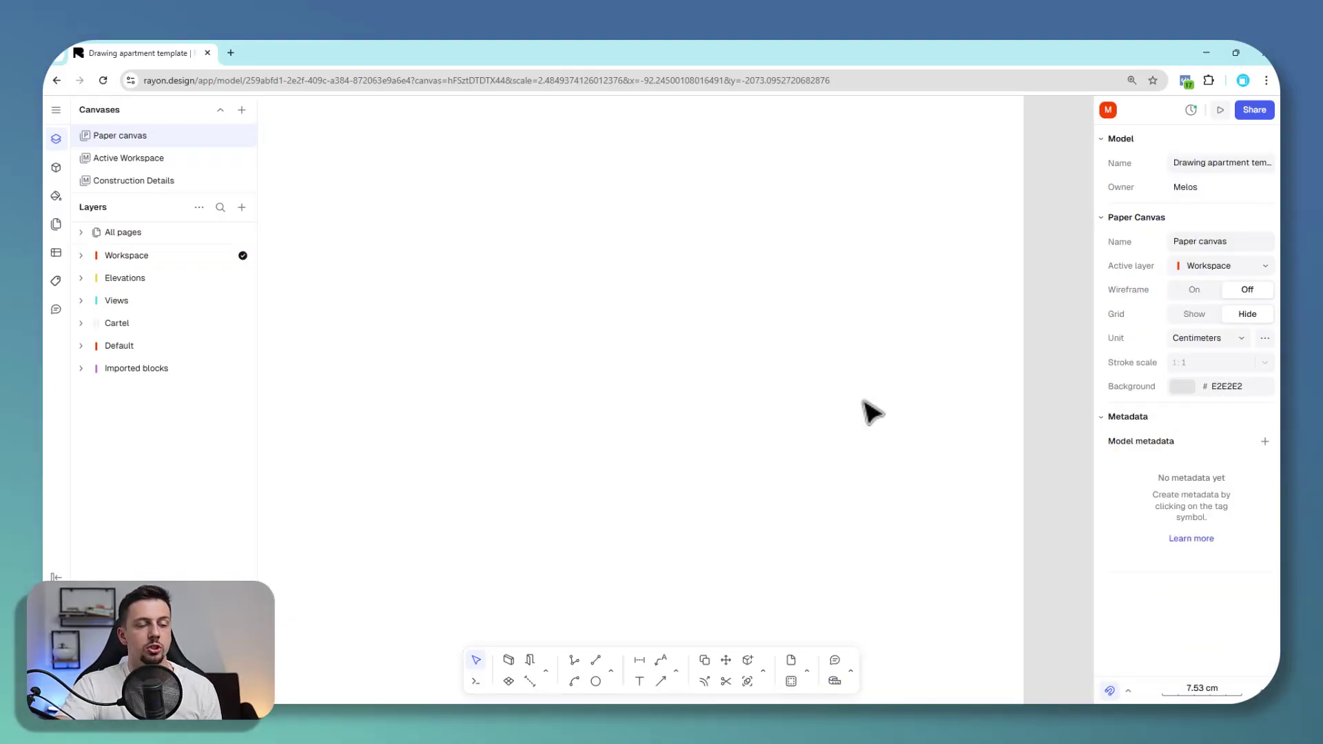
{"action": "scroll", "coordinate": [872, 412], "scroll_direction": "down", "scroll_amount": 5}
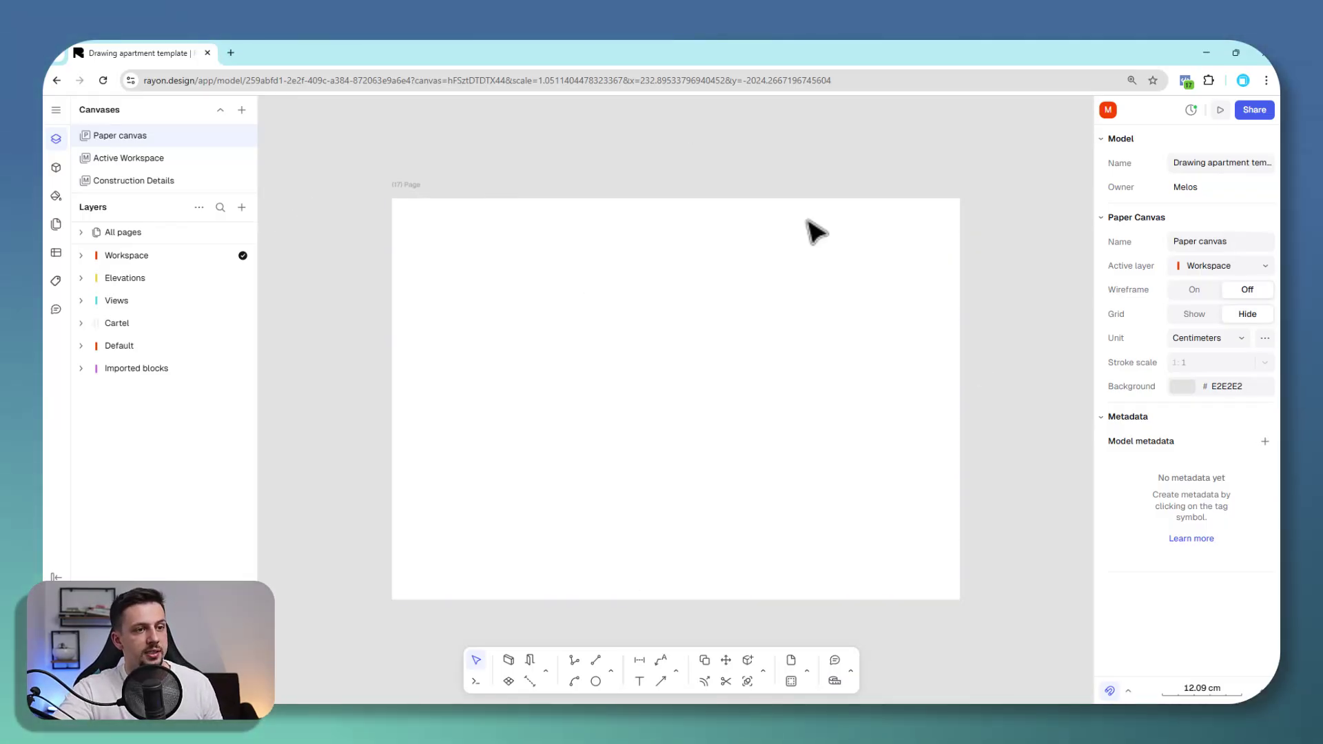
Step: In the Construction Details canvas, draw a view about 398 by 313 cm around the whole detail and set its scale to 1:5
{"action": "double_click", "coordinate": [123, 180]}
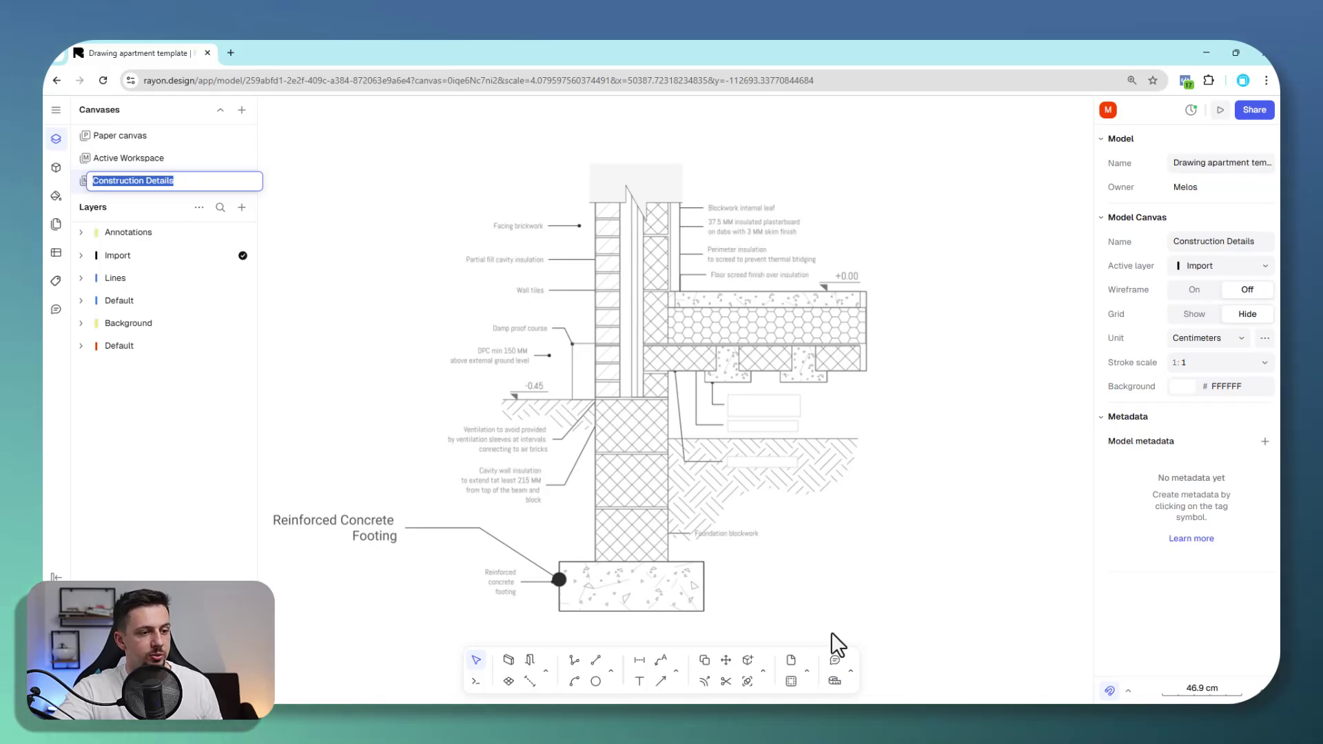
{"action": "middle_click_drag", "start_coordinate": [867, 564], "coordinate": [875, 551]}
{"action": "left_click", "coordinate": [791, 681]}
{"action": "scroll", "coordinate": [861, 617], "scroll_direction": "down", "scroll_amount": 3}
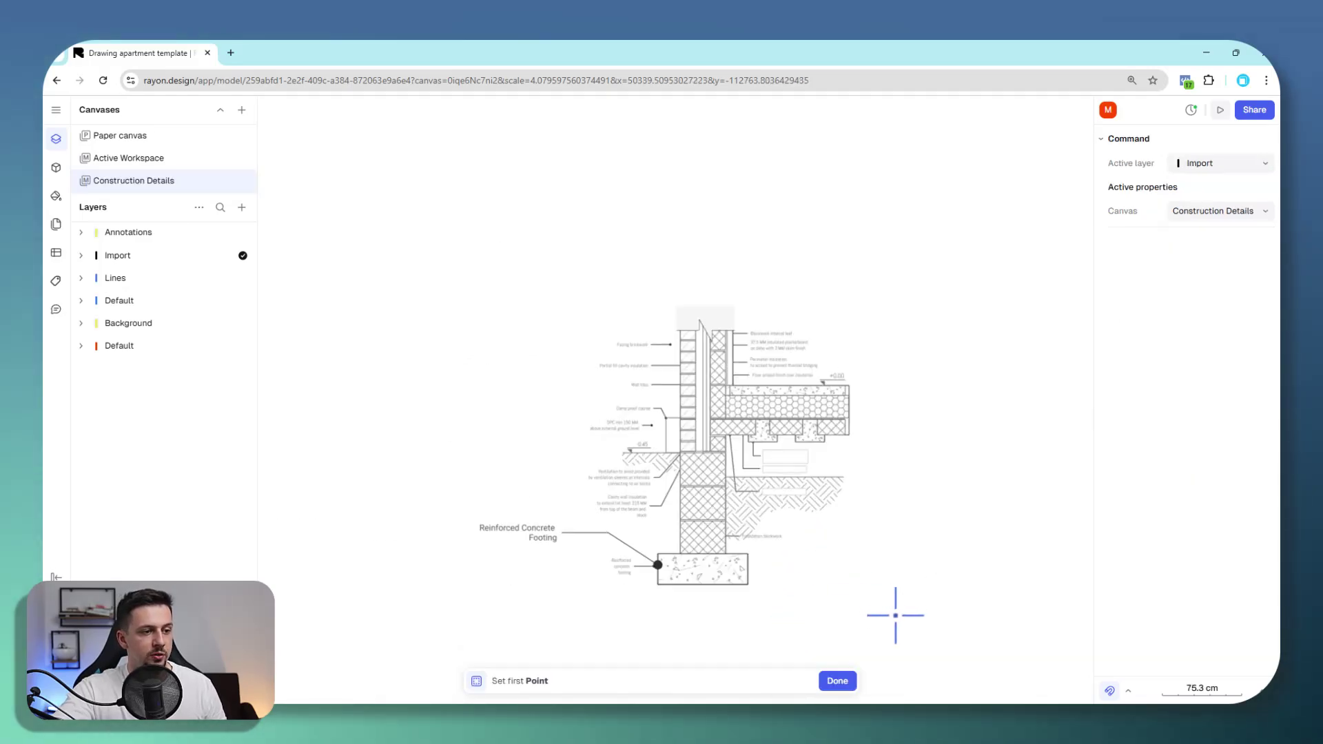
{"action": "left_click", "coordinate": [896, 615]}
{"action": "left_click", "coordinate": [474, 278]}
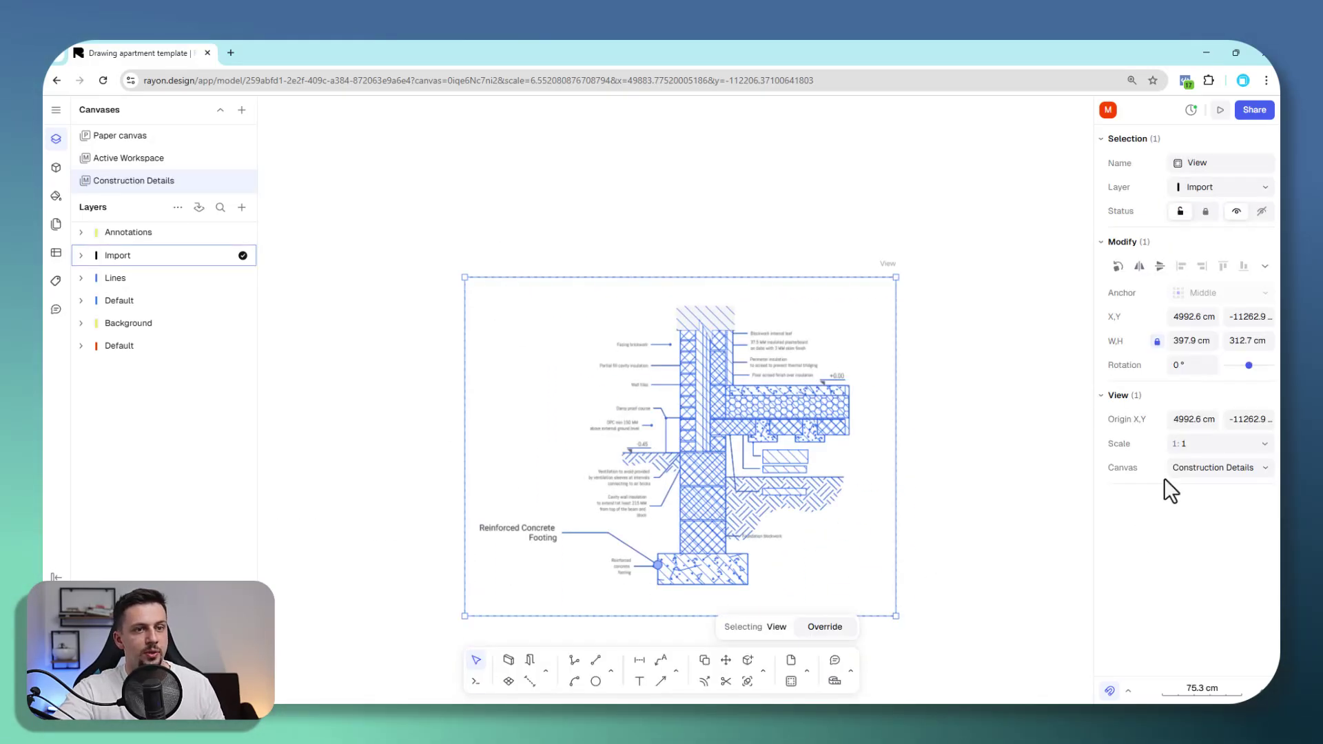
{"action": "left_click", "coordinate": [1264, 444]}
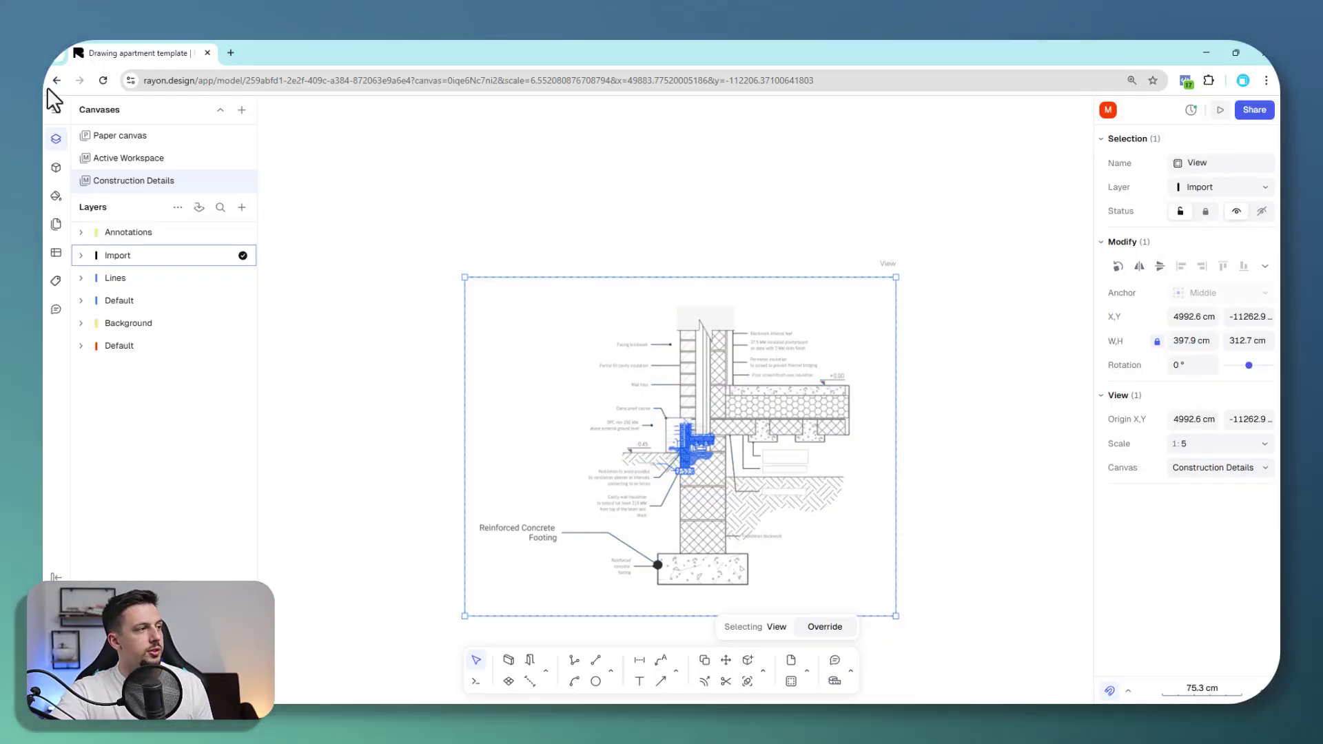
Step: On the Paper canvas, add a view from Construction Details and move it so the detail lies over the new A1 page
{"action": "double_click", "coordinate": [126, 138]}
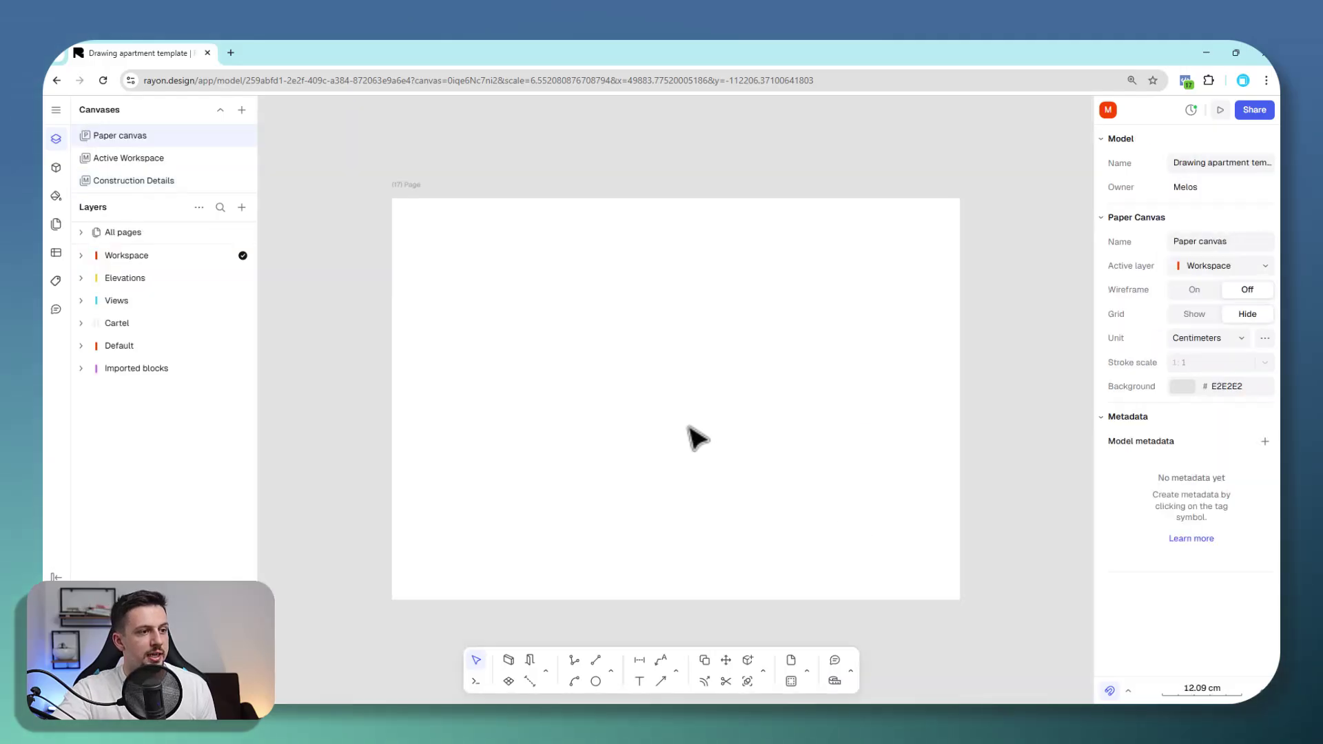
{"action": "left_click", "coordinate": [242, 208]}
{"action": "mouse_move", "coordinate": [289, 277]}
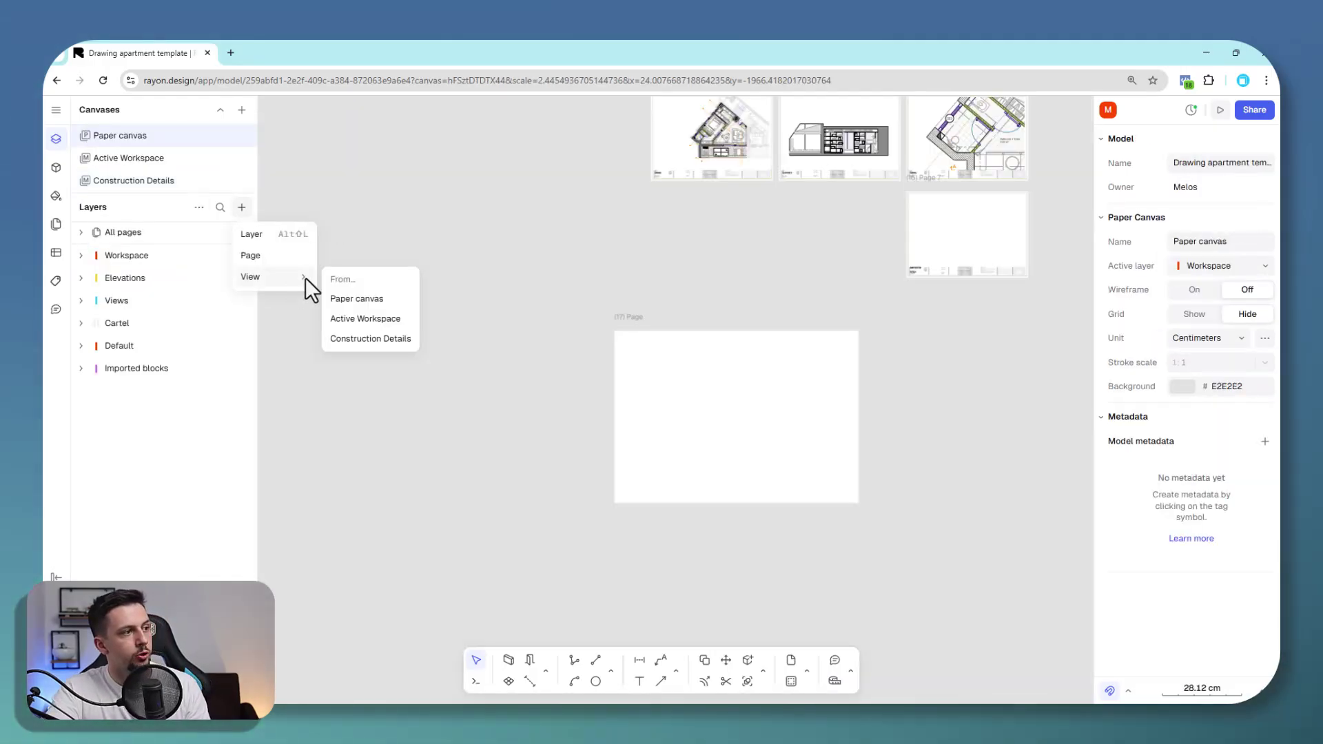
{"action": "left_click", "coordinate": [394, 337]}
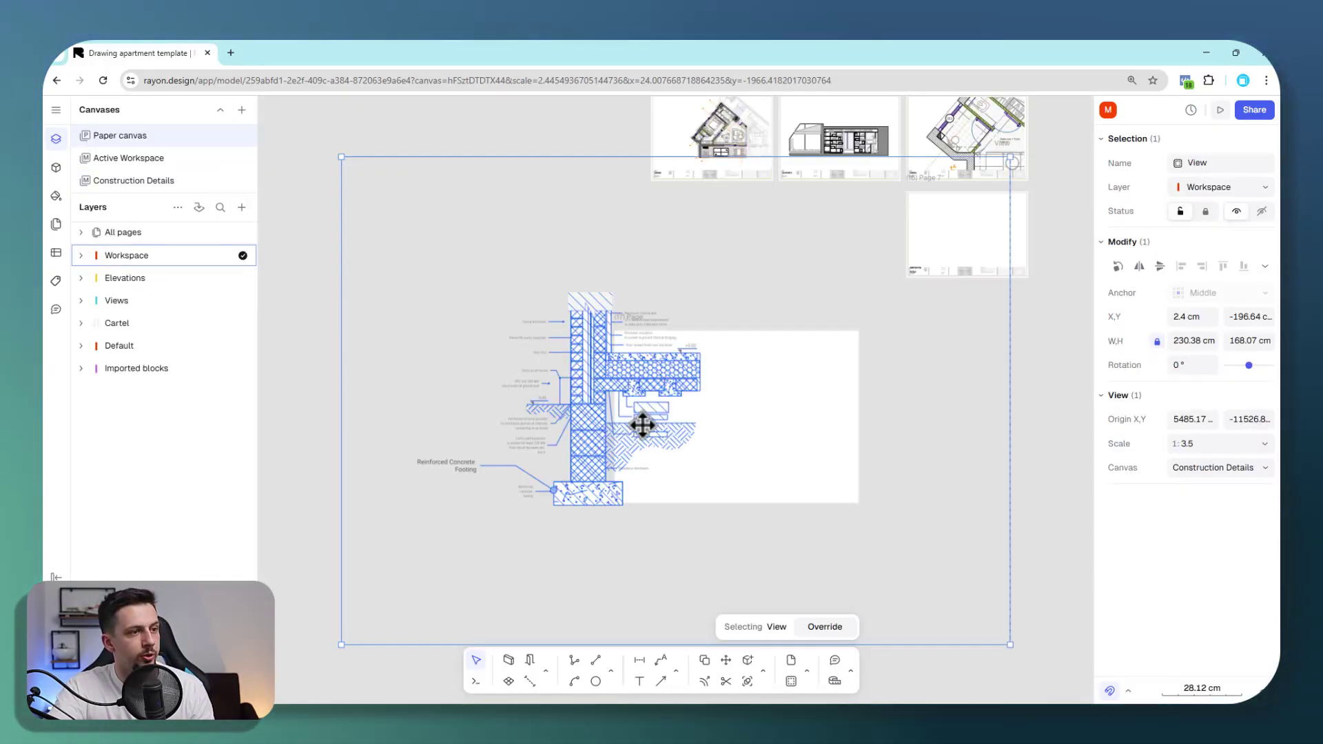
{"action": "scroll", "coordinate": [605, 384], "scroll_direction": "up", "scroll_amount": 4}
{"action": "left_click_drag", "start_coordinate": [616, 405], "coordinate": [752, 405]}
{"action": "scroll", "coordinate": [673, 337], "scroll_direction": "down", "scroll_amount": 3}
{"action": "scroll", "coordinate": [673, 337], "scroll_direction": "up", "scroll_amount": 3}
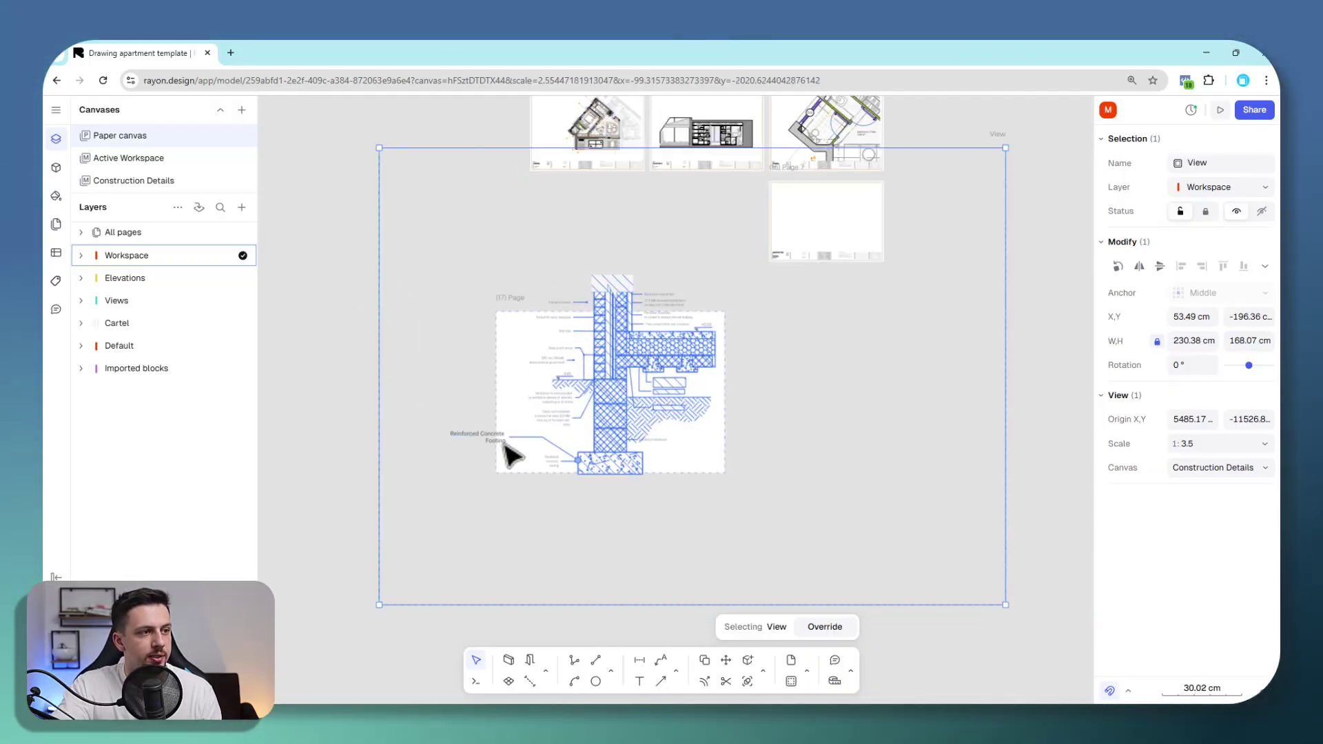
Step: Set the placed view's scale to 1:5 and shift it so the whole detail sits within the A1 page
{"action": "left_click", "coordinate": [1263, 448]}
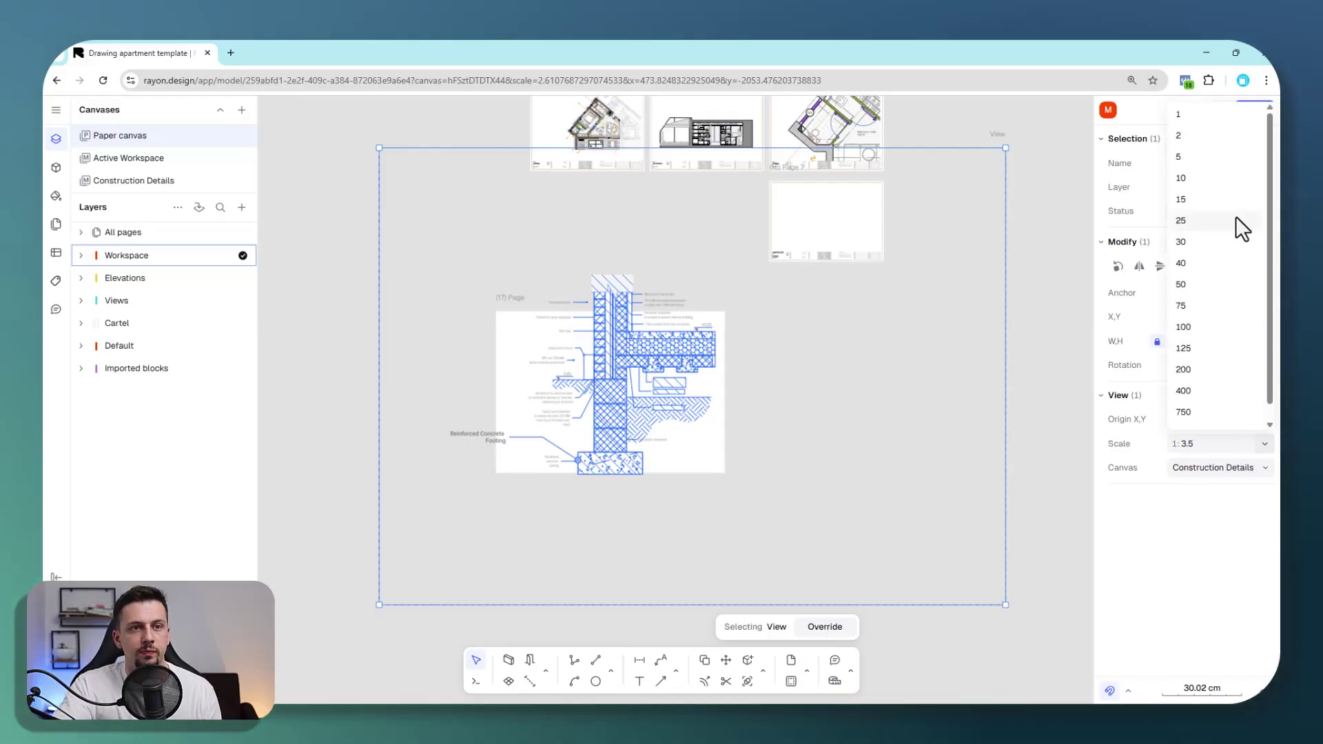
{"action": "left_click", "coordinate": [1214, 157]}
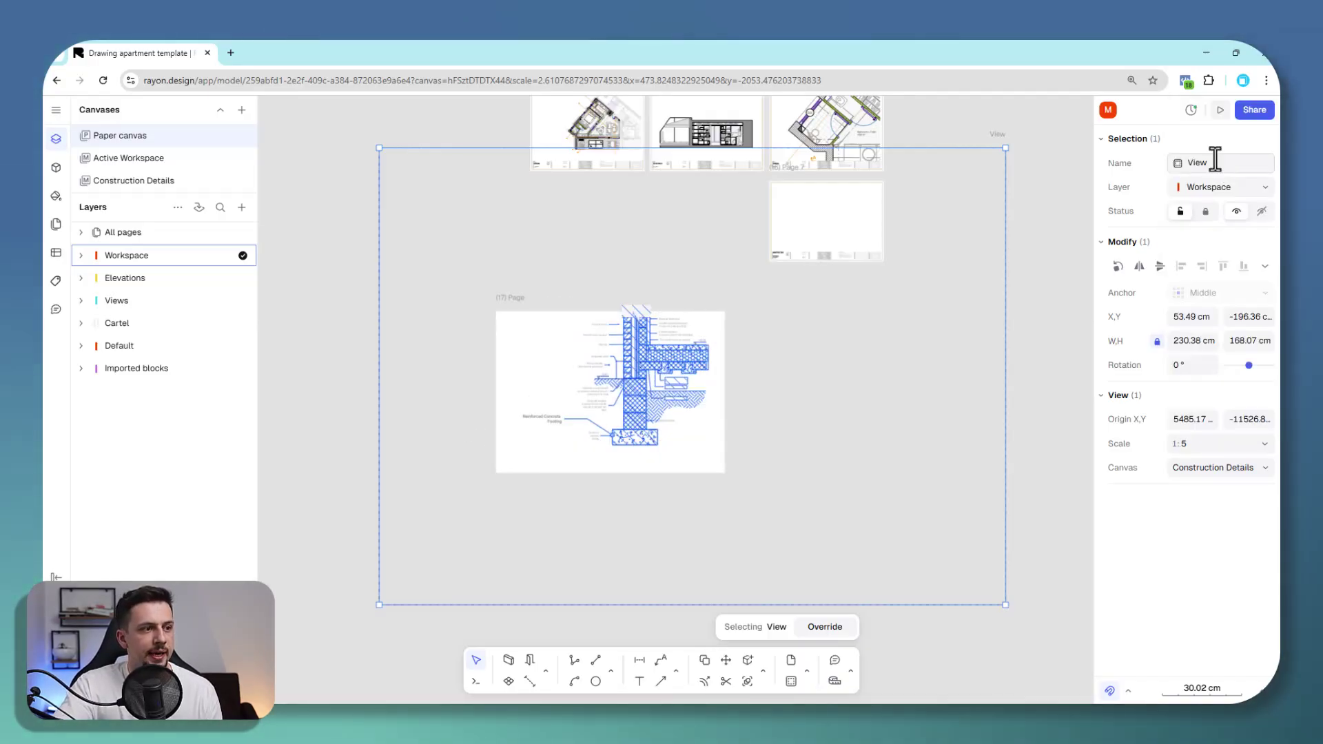
{"action": "left_click", "coordinate": [1033, 498]}
{"action": "scroll", "coordinate": [637, 448], "scroll_direction": "up", "scroll_amount": 3}
{"action": "scroll", "coordinate": [655, 386], "scroll_direction": "down", "scroll_amount": 3}
{"action": "left_click", "coordinate": [656, 334]}
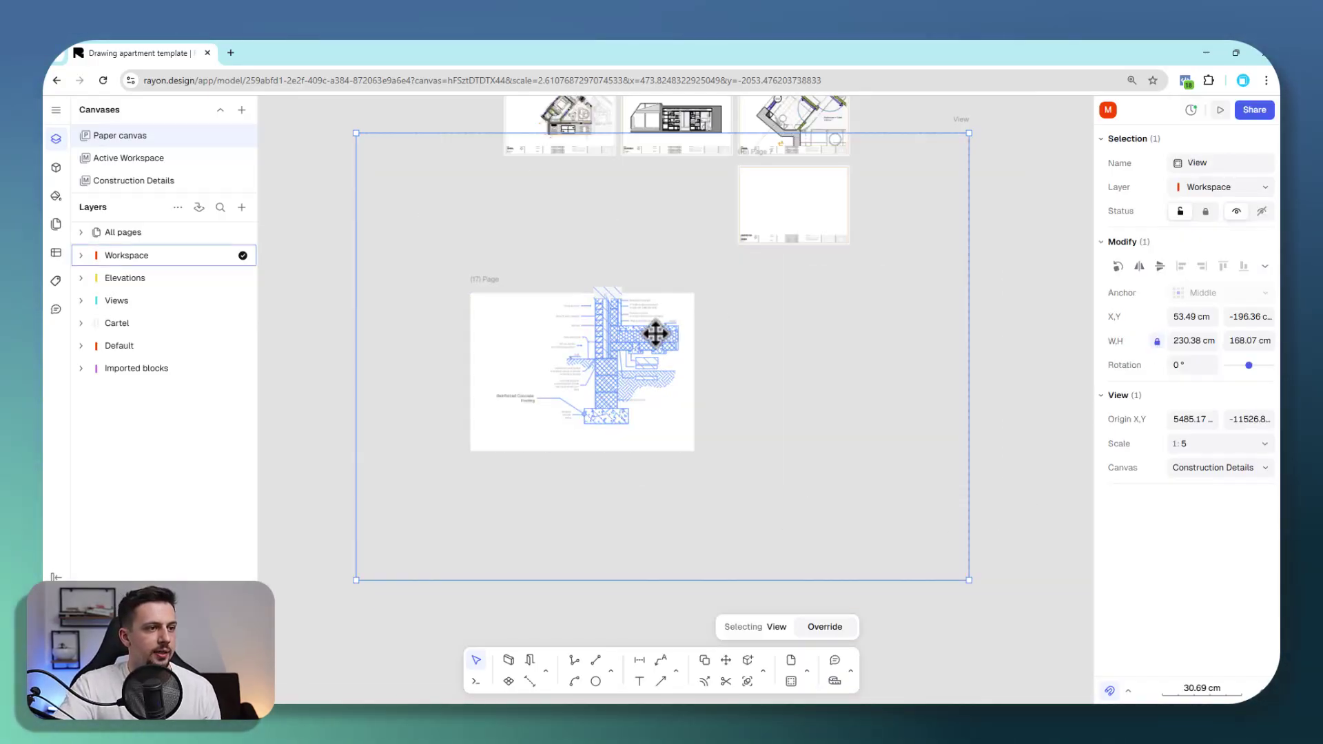
{"action": "mouse_move", "coordinate": [628, 354]}
{"action": "left_mouse_down"}
{"action": "mouse_move", "coordinate": [620, 369]}
{"action": "mouse_move", "coordinate": [611, 360]}
{"action": "mouse_move", "coordinate": [622, 369]}
{"action": "left_mouse_up"}
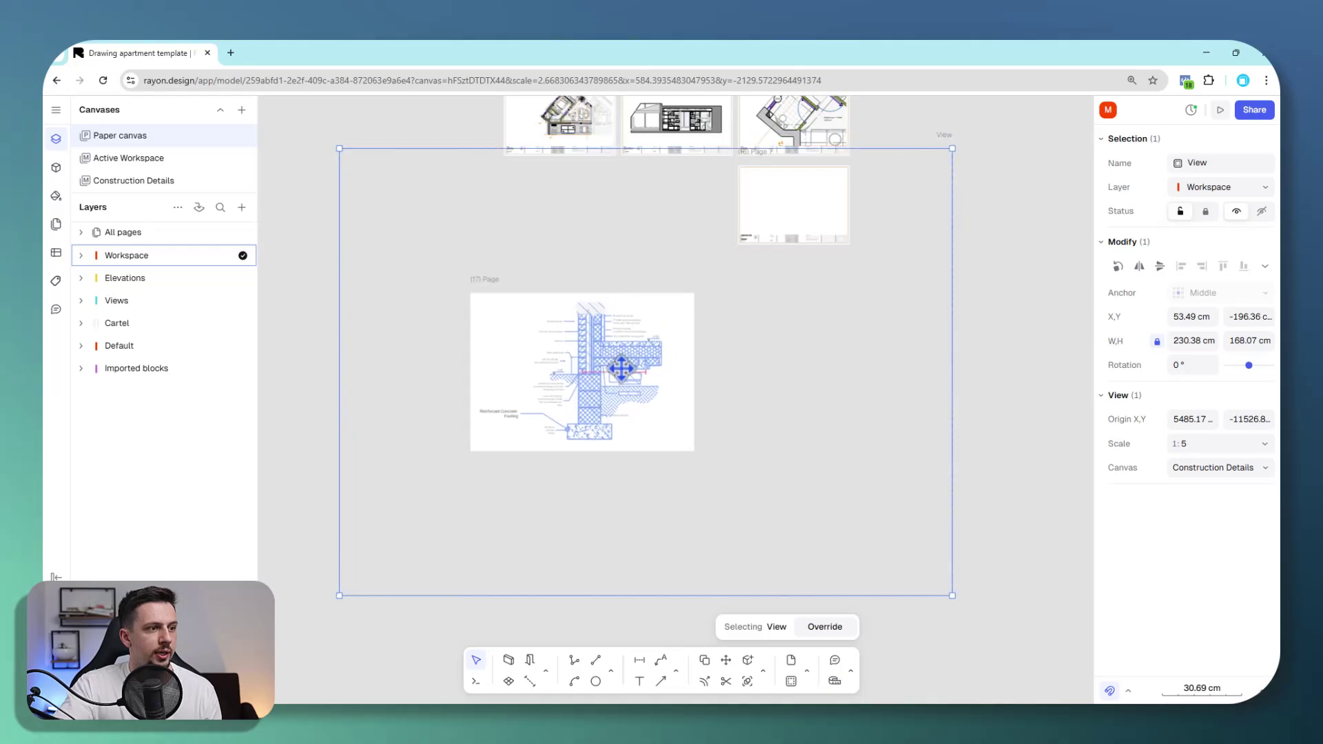
{"action": "left_click", "coordinate": [992, 491]}
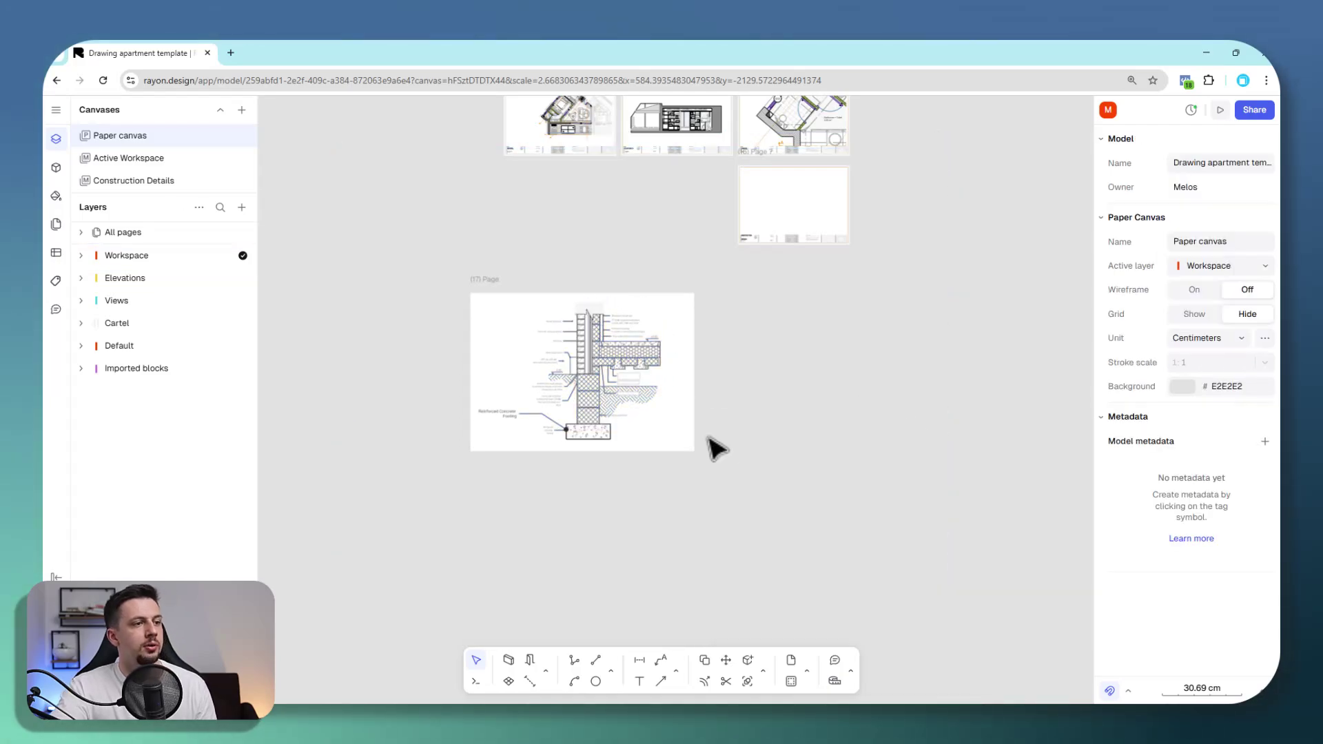
Step: Search the blocks for "title" and place the Rayon title block on the A1 page
{"action": "left_click", "coordinate": [56, 167]}
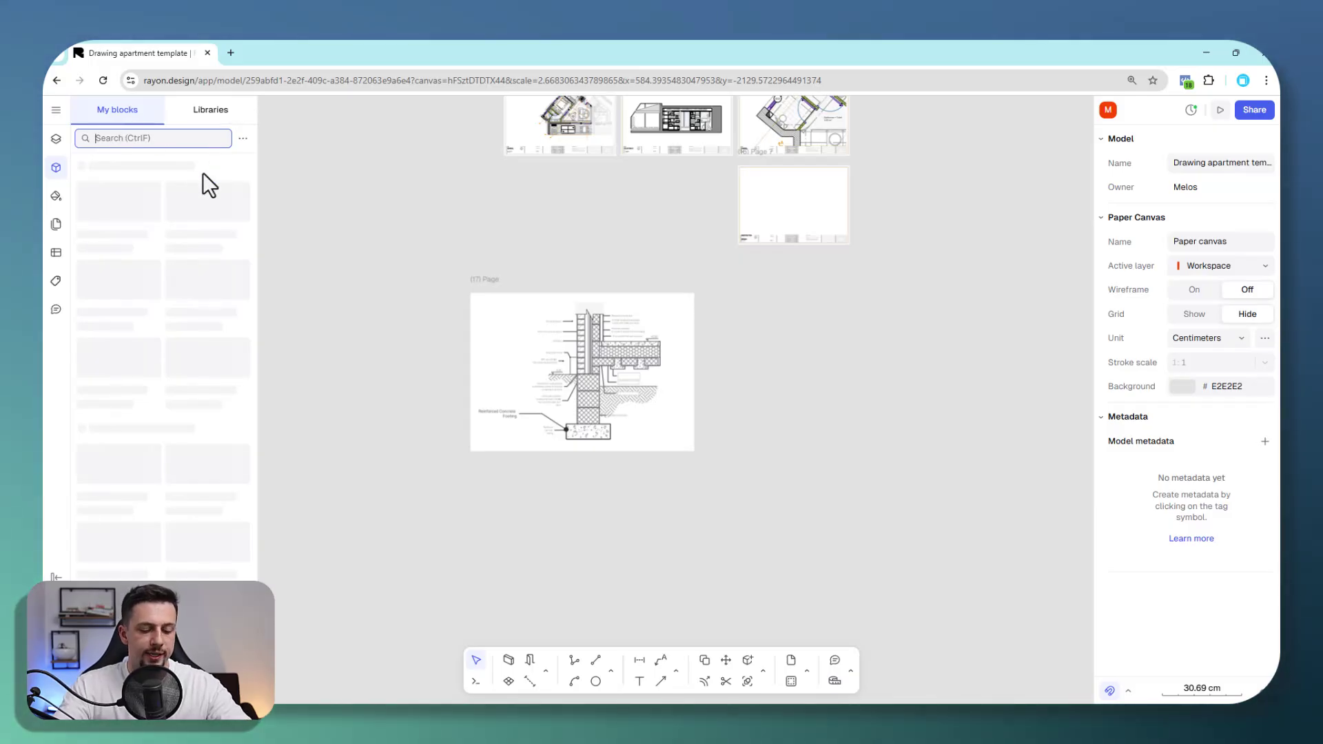
{"action": "type", "text": "title"}
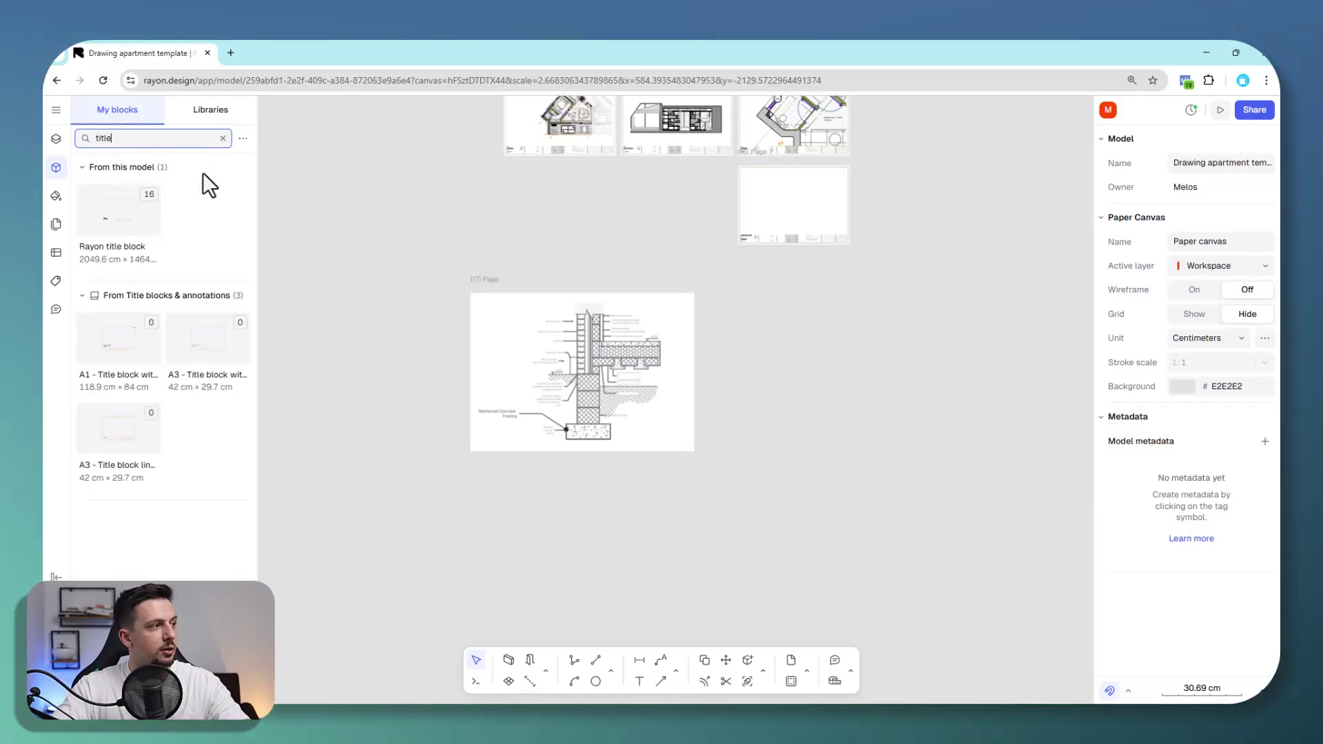
{"action": "left_click_drag", "start_coordinate": [119, 209], "coordinate": [581, 427]}
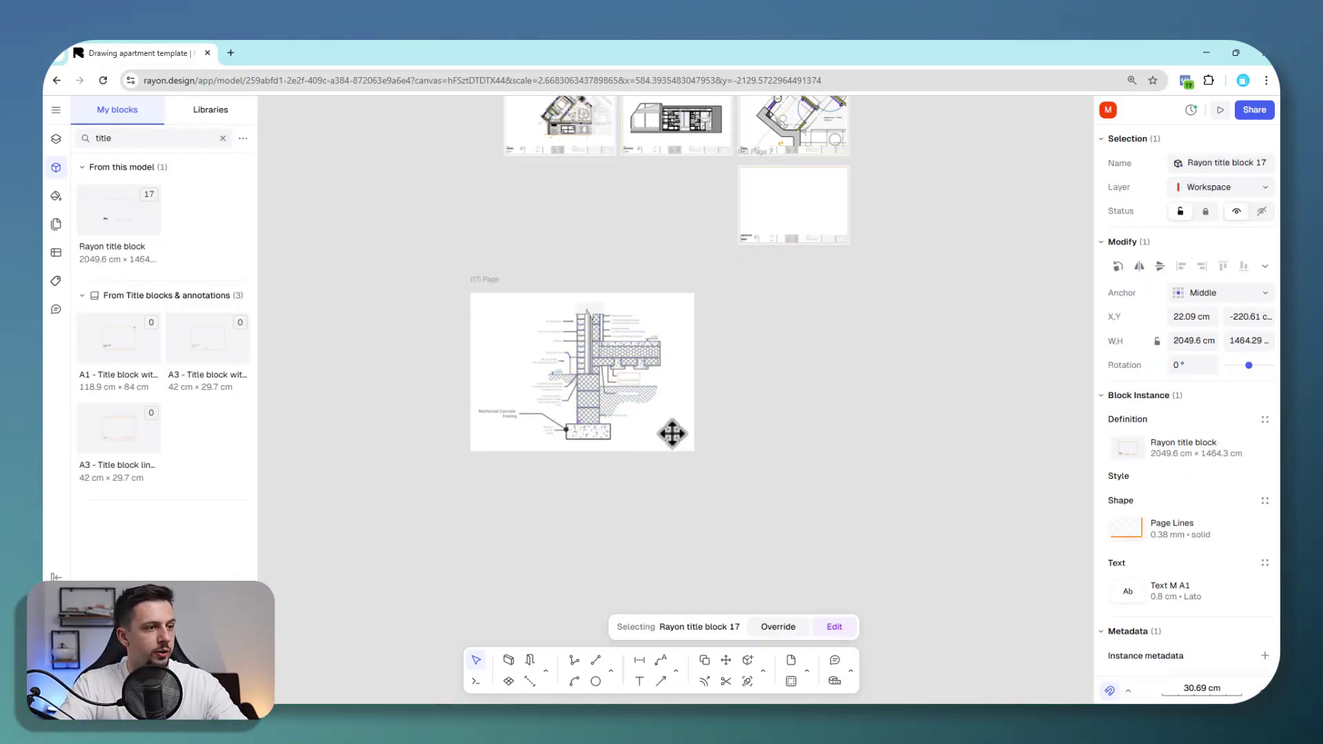
{"action": "scroll", "coordinate": [534, 419], "scroll_direction": "up", "scroll_amount": 3}
{"action": "scroll", "coordinate": [700, 390], "scroll_direction": "up", "scroll_amount": 5}
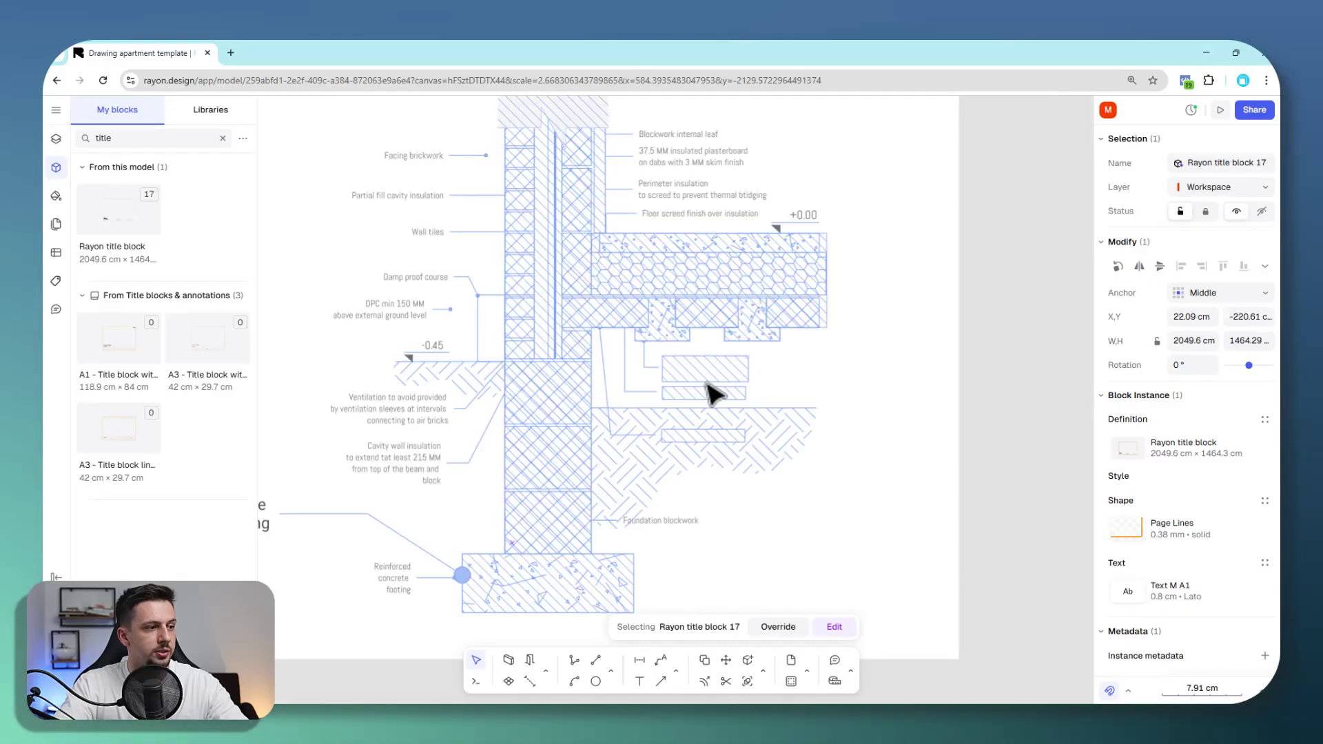
Step: Move Page 7 with its contents beside the new A1 page and place its title block at the A1 page's lower-left corner
{"action": "scroll", "coordinate": [706, 390], "scroll_direction": "down", "scroll_amount": 7}
{"action": "left_click", "coordinate": [846, 230]}
{"action": "left_click_drag", "start_coordinate": [811, 298], "coordinate": [869, 355]}
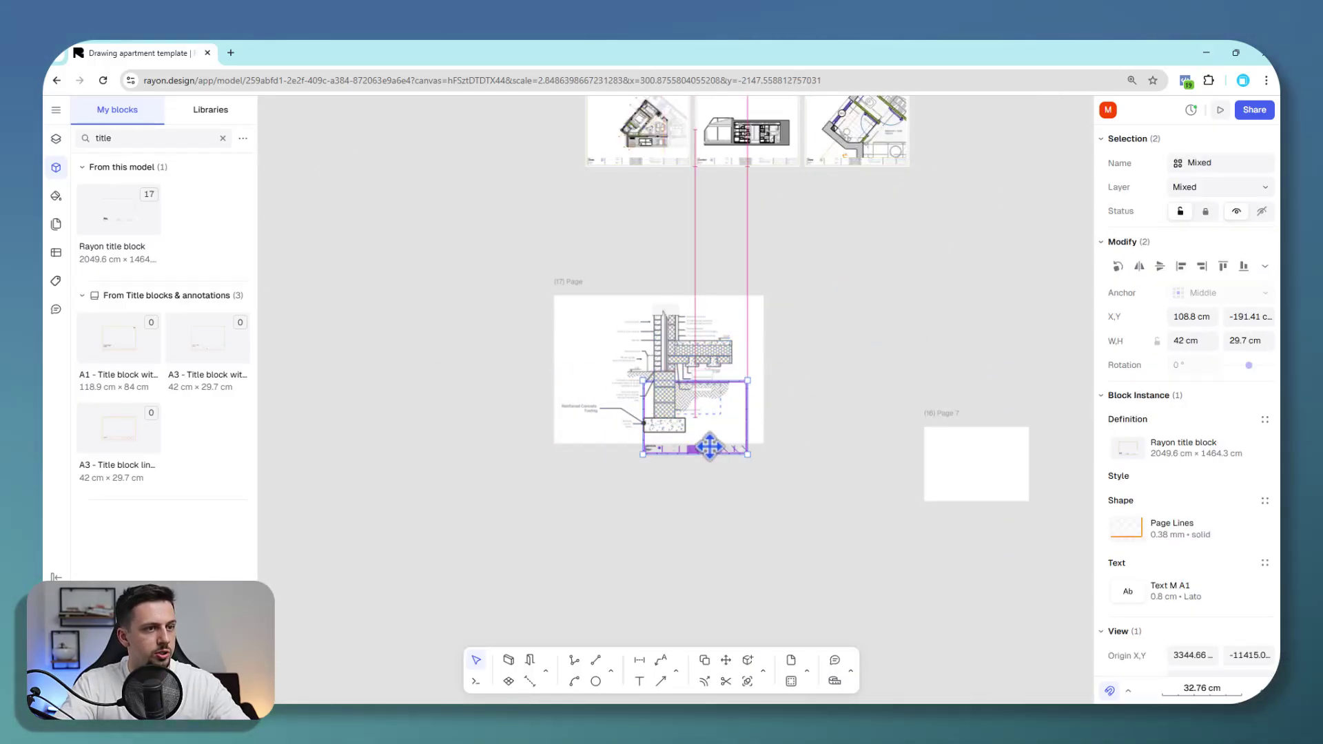
{"action": "left_click_drag", "start_coordinate": [710, 447], "coordinate": [628, 433]}
{"action": "scroll", "coordinate": [612, 464], "scroll_direction": "up", "scroll_amount": 6}
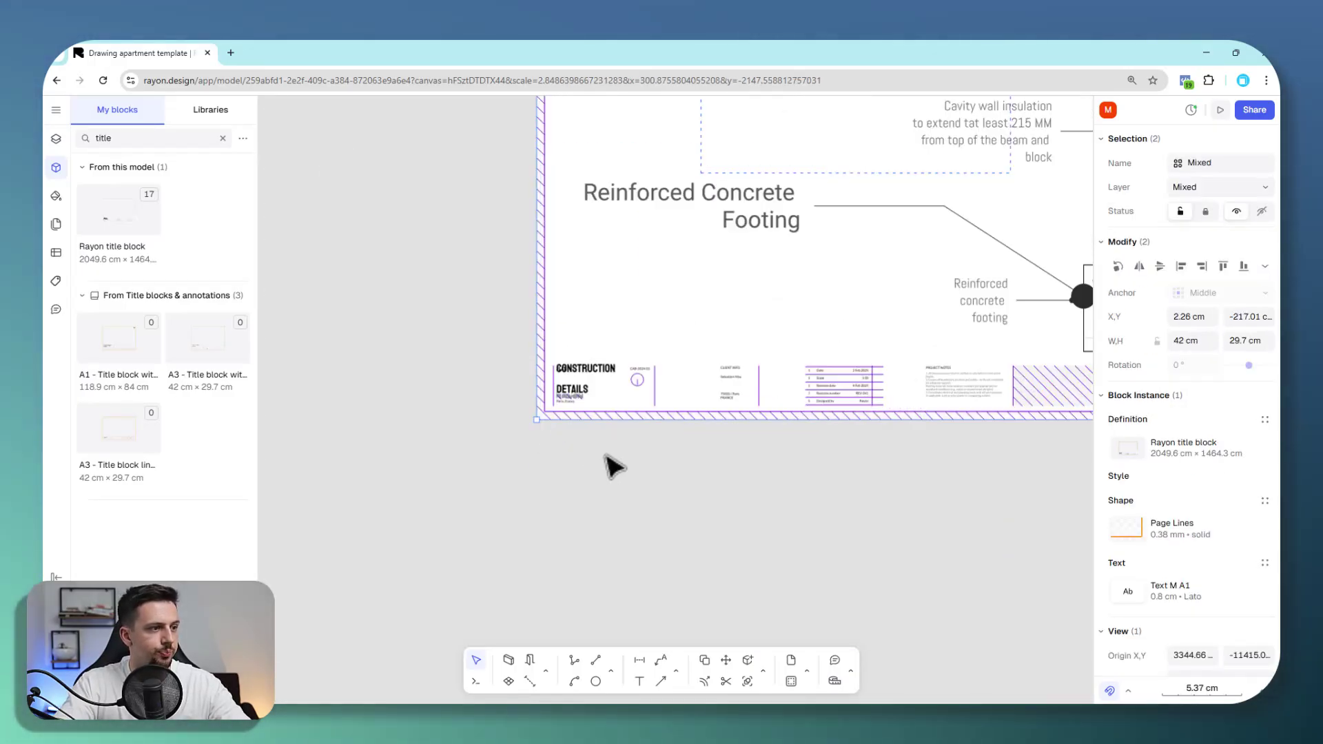
Step: Enlarge the title block copied from Page 7 so its frame fits the A1 page
{"action": "scroll", "coordinate": [414, 266], "scroll_direction": "up", "scroll_amount": 3}
{"action": "scroll", "coordinate": [561, 396], "scroll_direction": "down", "scroll_amount": 10}
{"action": "left_click_drag", "start_coordinate": [522, 344], "coordinate": [612, 282]}
{"action": "left_click", "coordinate": [633, 295]}
Step: Move the detail view up on the A1 page so the footing clears the title block strip
{"action": "scroll", "coordinate": [620, 355], "scroll_direction": "up", "scroll_amount": 5}
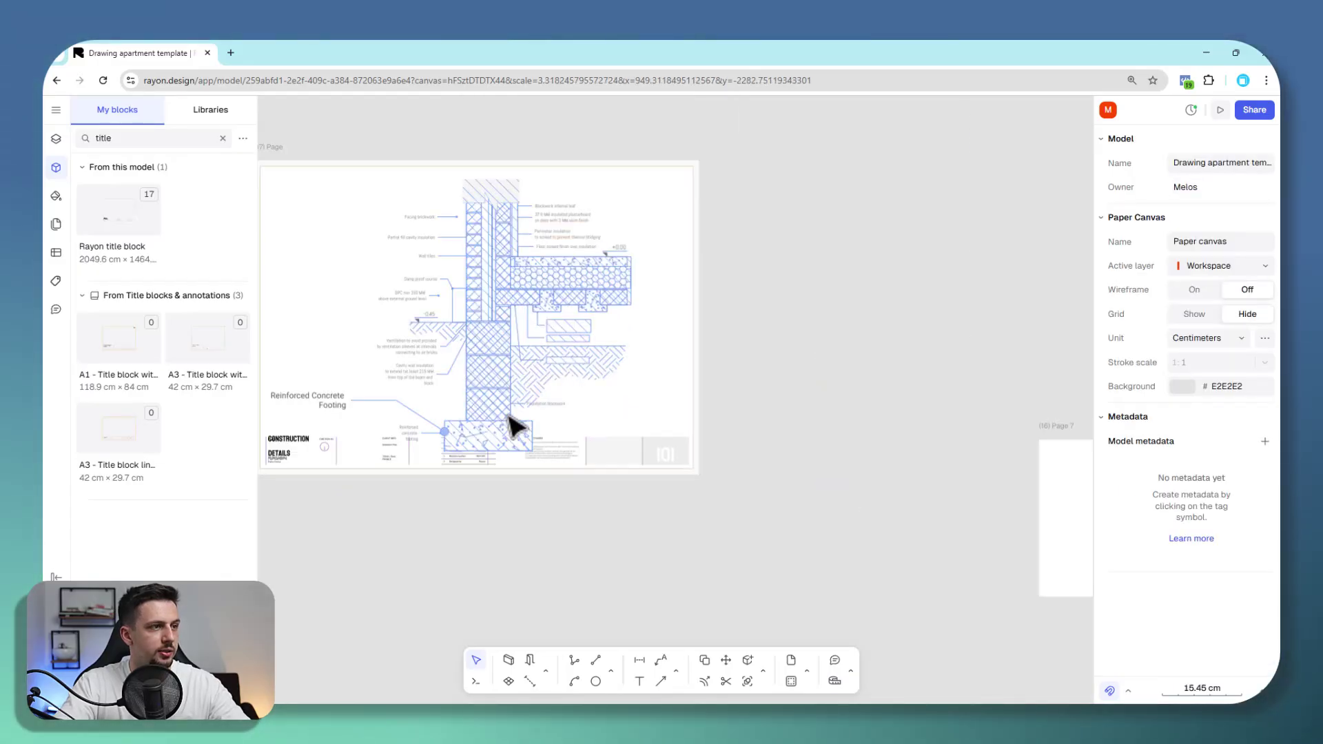
{"action": "left_click", "coordinate": [508, 348]}
{"action": "left_click_drag", "start_coordinate": [505, 331], "coordinate": [500, 300]}
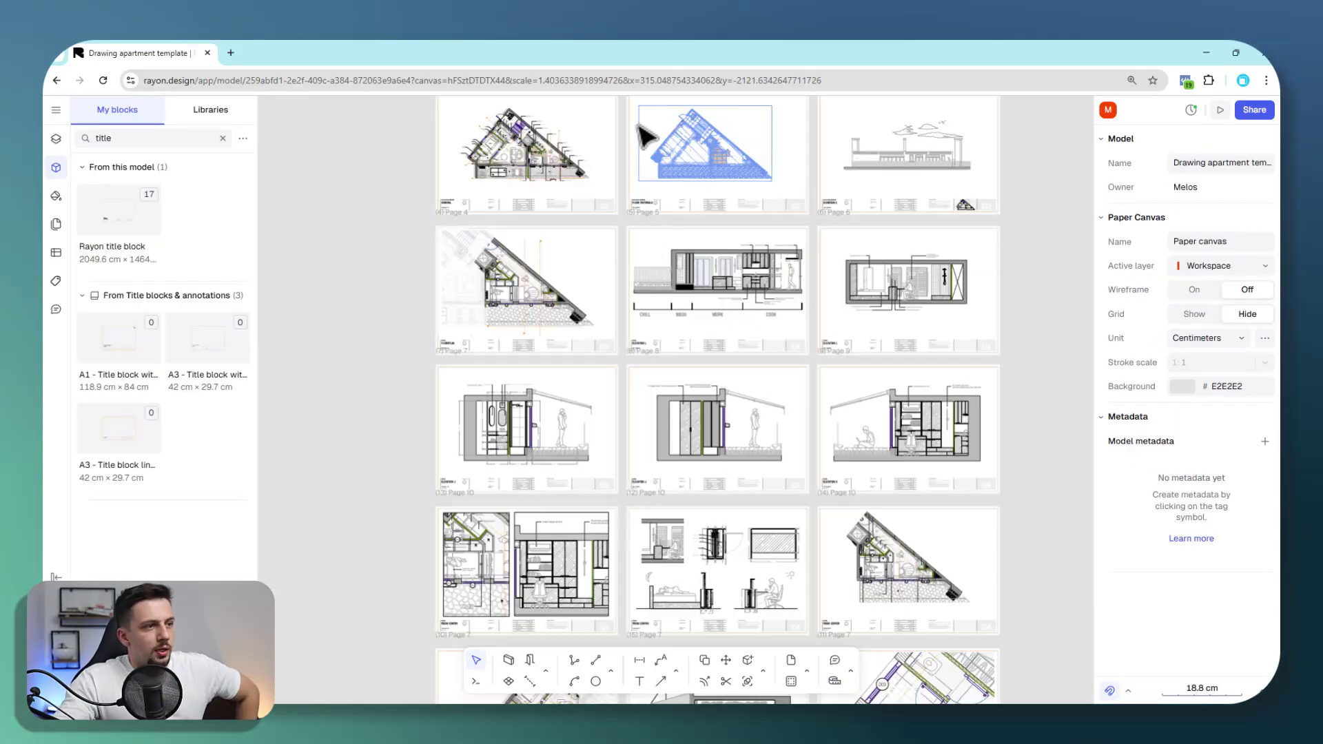
Step: Examine the apartment drawing pages on the paper canvas, including the general plan and floor materials sheets
{"action": "scroll", "coordinate": [702, 183], "scroll_direction": "up", "scroll_amount": 5}
{"action": "middle_click_drag", "start_coordinate": [701, 183], "coordinate": [662, 390]}
{"action": "scroll", "coordinate": [663, 390], "scroll_direction": "up", "scroll_amount": 2}
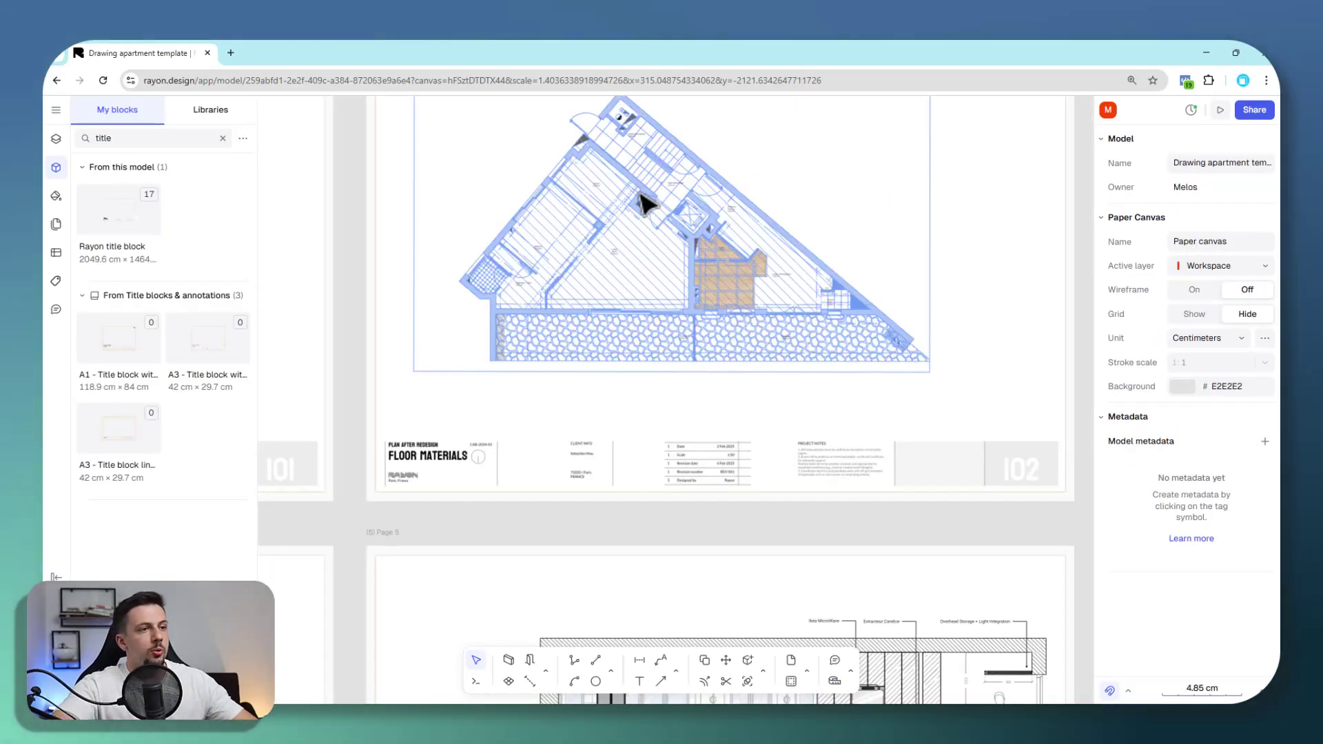
{"action": "scroll", "coordinate": [961, 369], "scroll_direction": "down", "scroll_amount": 6}
{"action": "scroll", "coordinate": [790, 230], "scroll_direction": "up", "scroll_amount": 4}
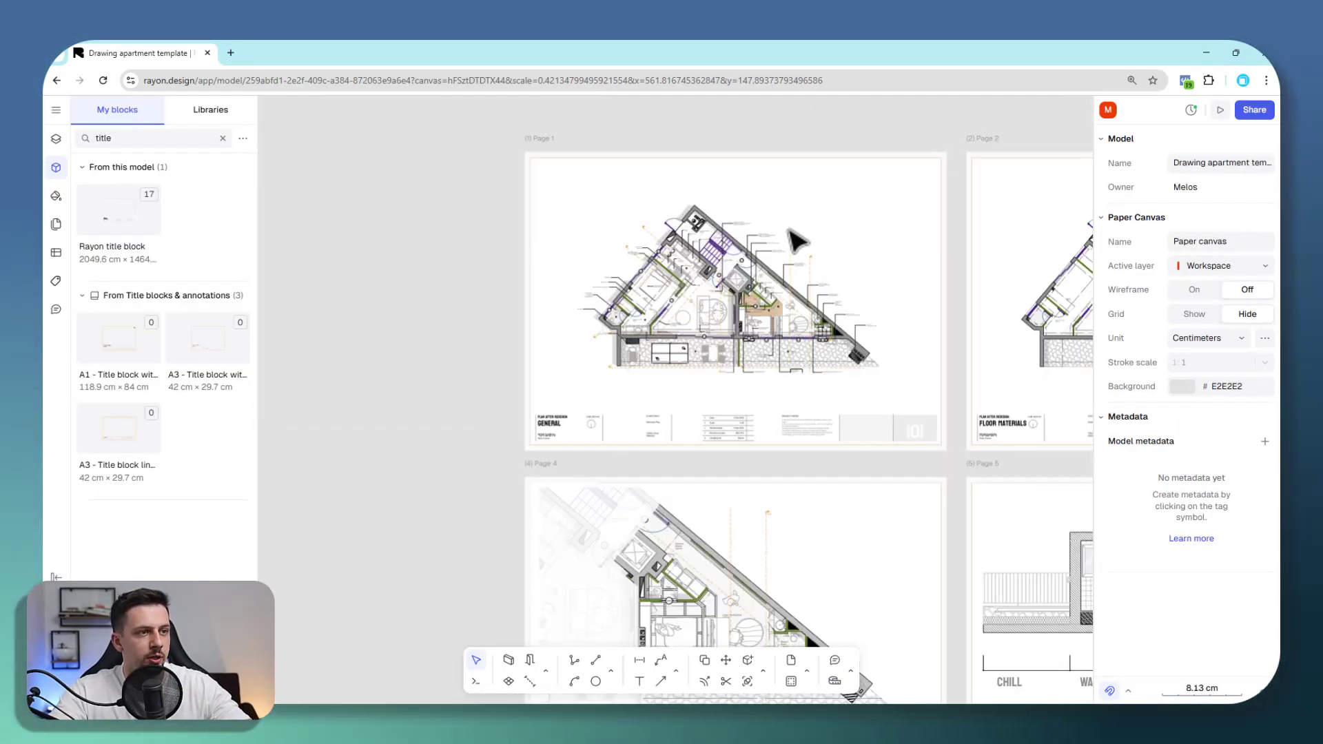
{"action": "middle_click_drag", "start_coordinate": [871, 258], "coordinate": [841, 306]}
{"action": "scroll", "coordinate": [763, 365], "scroll_direction": "up", "scroll_amount": 2}
{"action": "scroll", "coordinate": [974, 413], "scroll_direction": "up", "scroll_amount": 1}
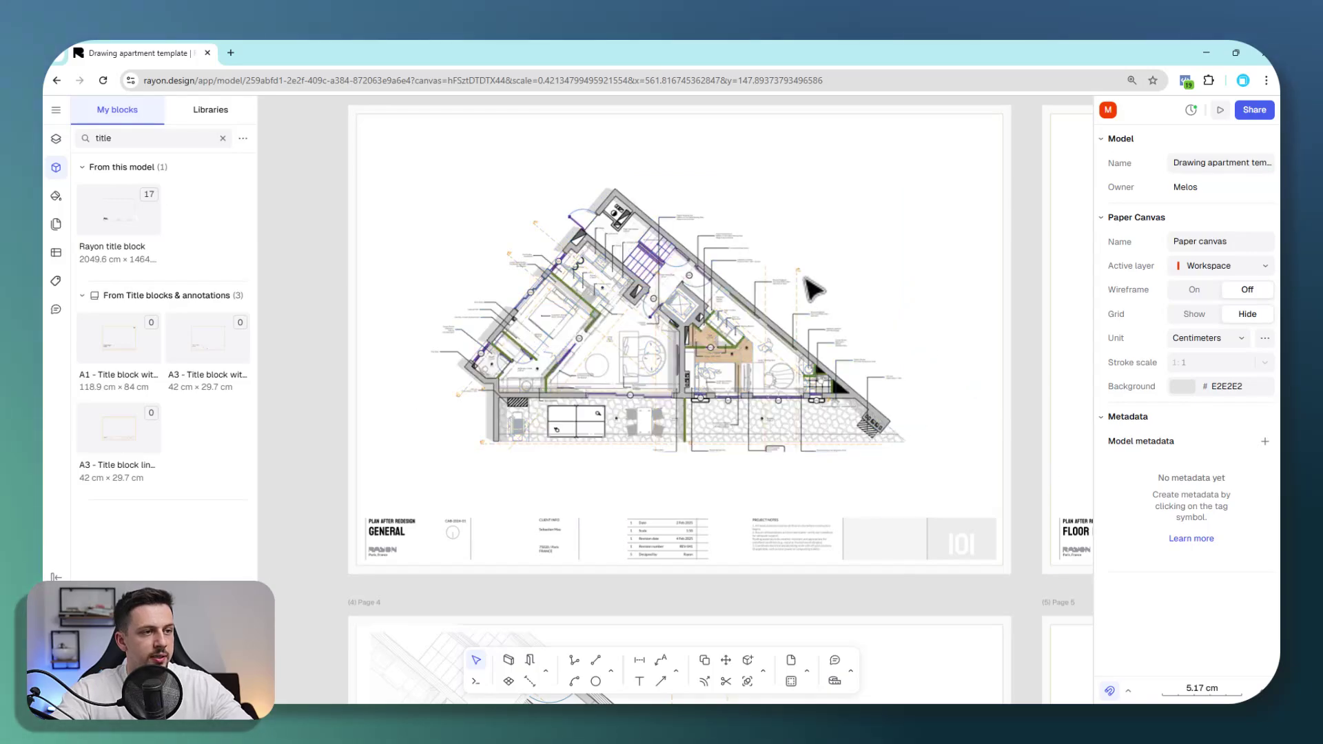
{"action": "scroll", "coordinate": [850, 414], "scroll_direction": "up", "scroll_amount": 3}
{"action": "scroll", "coordinate": [799, 483], "scroll_direction": "down", "scroll_amount": 10}
{"action": "scroll", "coordinate": [758, 427], "scroll_direction": "up", "scroll_amount": 4}
{"action": "scroll", "coordinate": [919, 413], "scroll_direction": "down", "scroll_amount": 4}
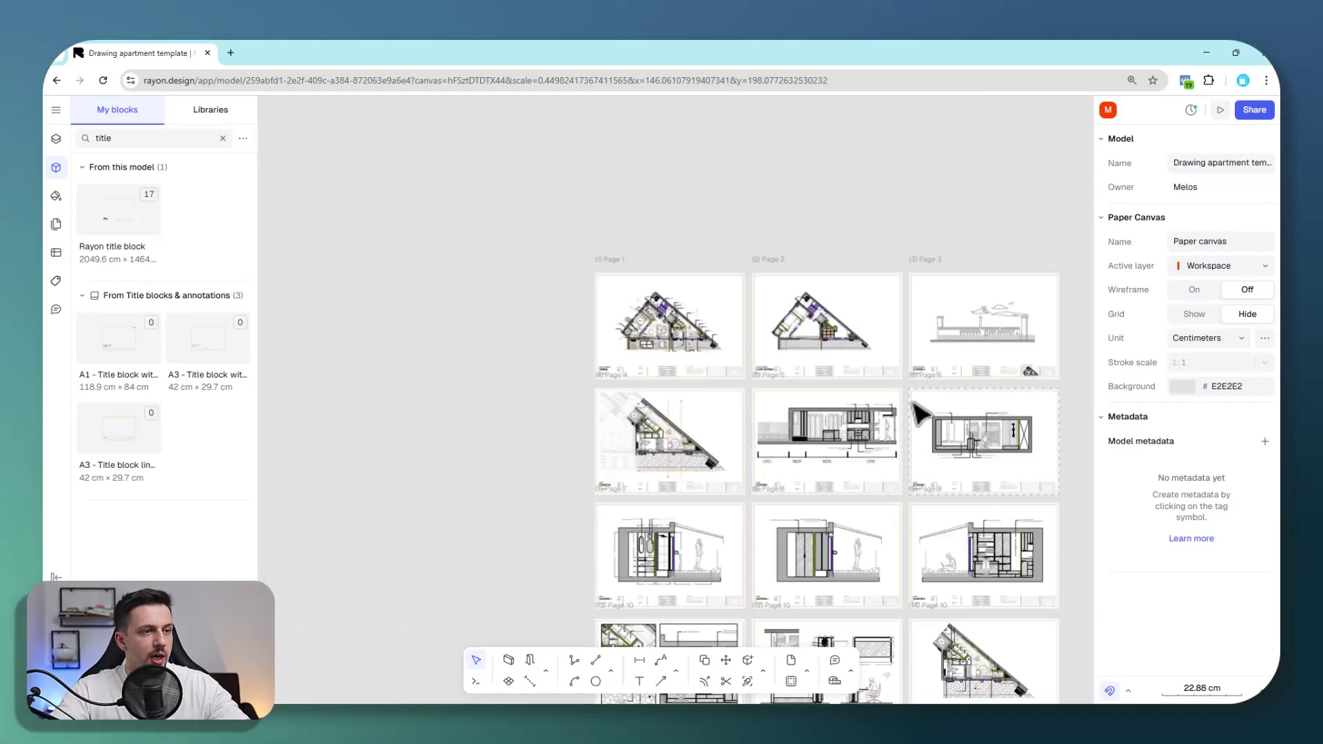
Step: Open the Active Workspace model canvas and bring the whole apartment plan into view
{"action": "left_click", "coordinate": [55, 141]}
{"action": "left_click", "coordinate": [58, 164]}
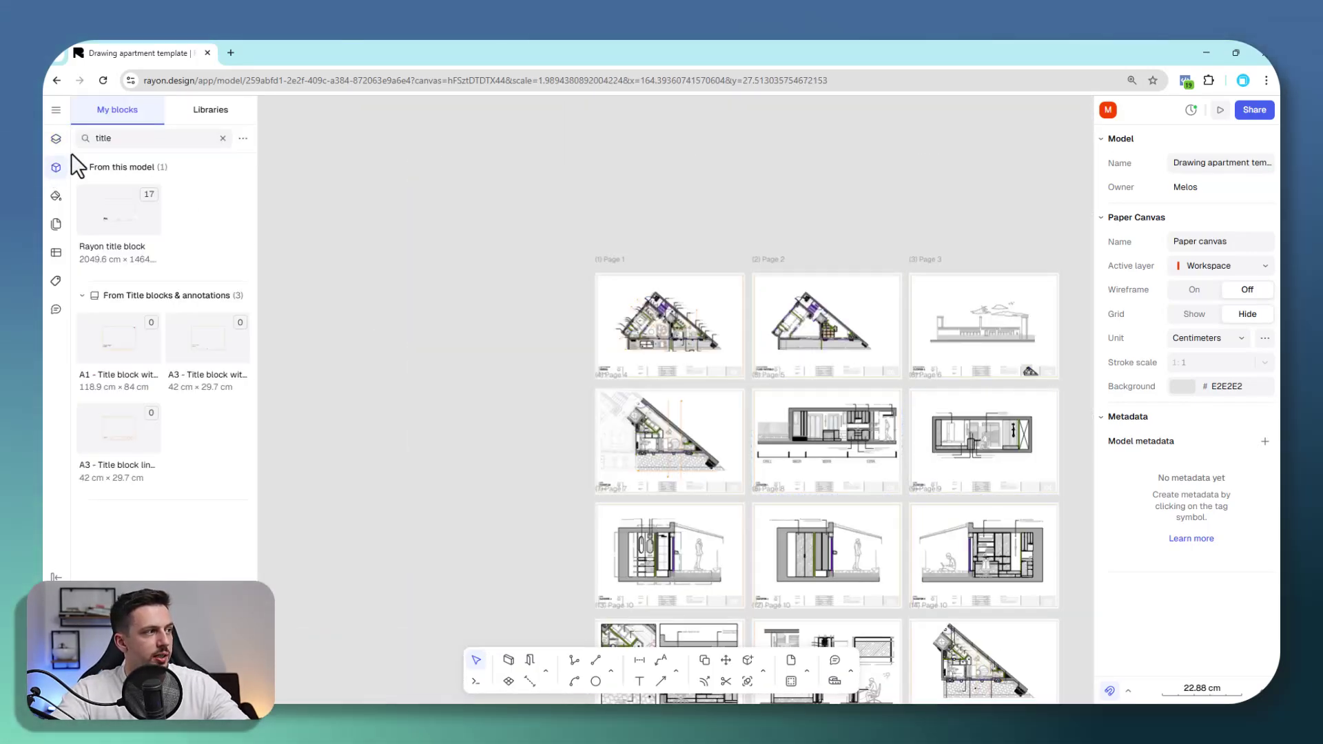
{"action": "left_click", "coordinate": [56, 141]}
{"action": "double_click", "coordinate": [99, 158]}
{"action": "scroll", "coordinate": [566, 268], "scroll_direction": "up", "scroll_amount": 7}
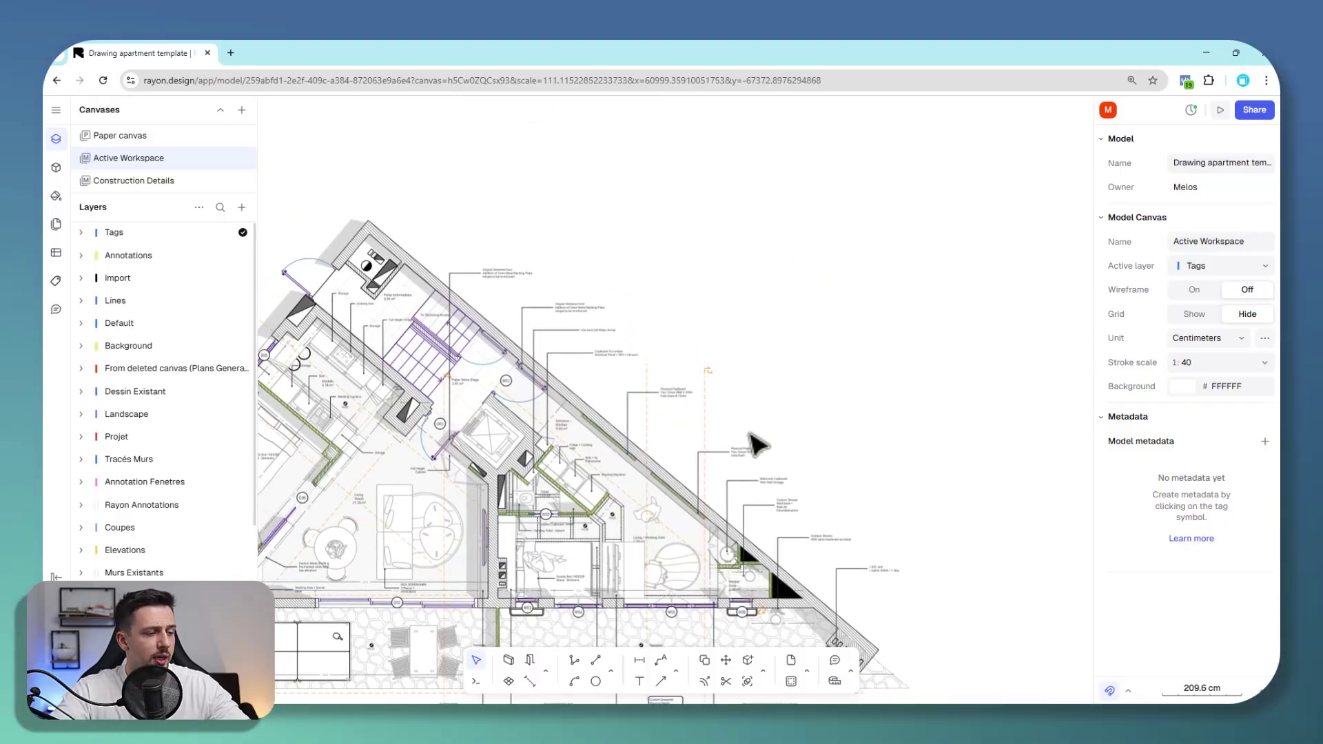
{"action": "scroll", "coordinate": [800, 451], "scroll_direction": "down", "scroll_amount": 3}
Step: Draw a closed four-sided loop of 10 cm thick walls, about 513 by 392 cm overall, above the apartment plan
{"action": "left_click", "coordinate": [509, 659]}
{"action": "left_click", "coordinate": [654, 270]}
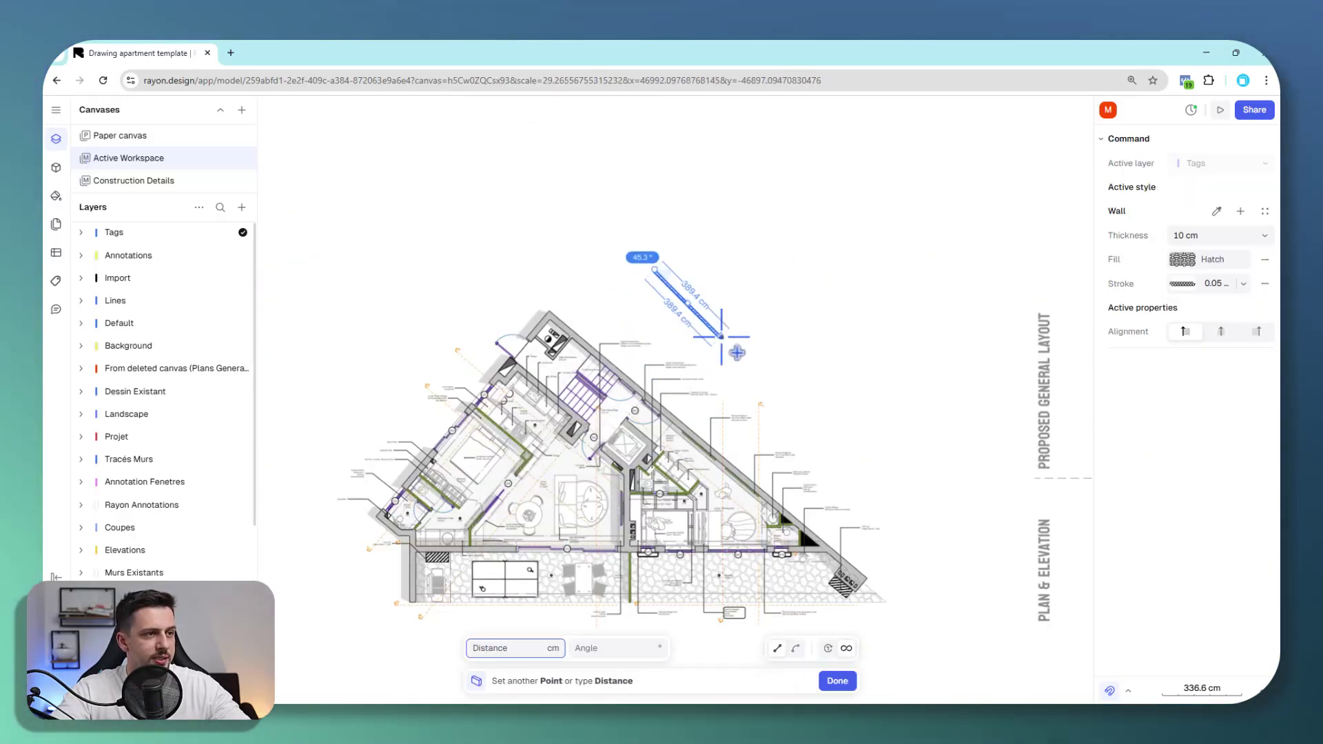
{"action": "left_click", "coordinate": [720, 337]}
{"action": "left_click", "coordinate": [774, 303]}
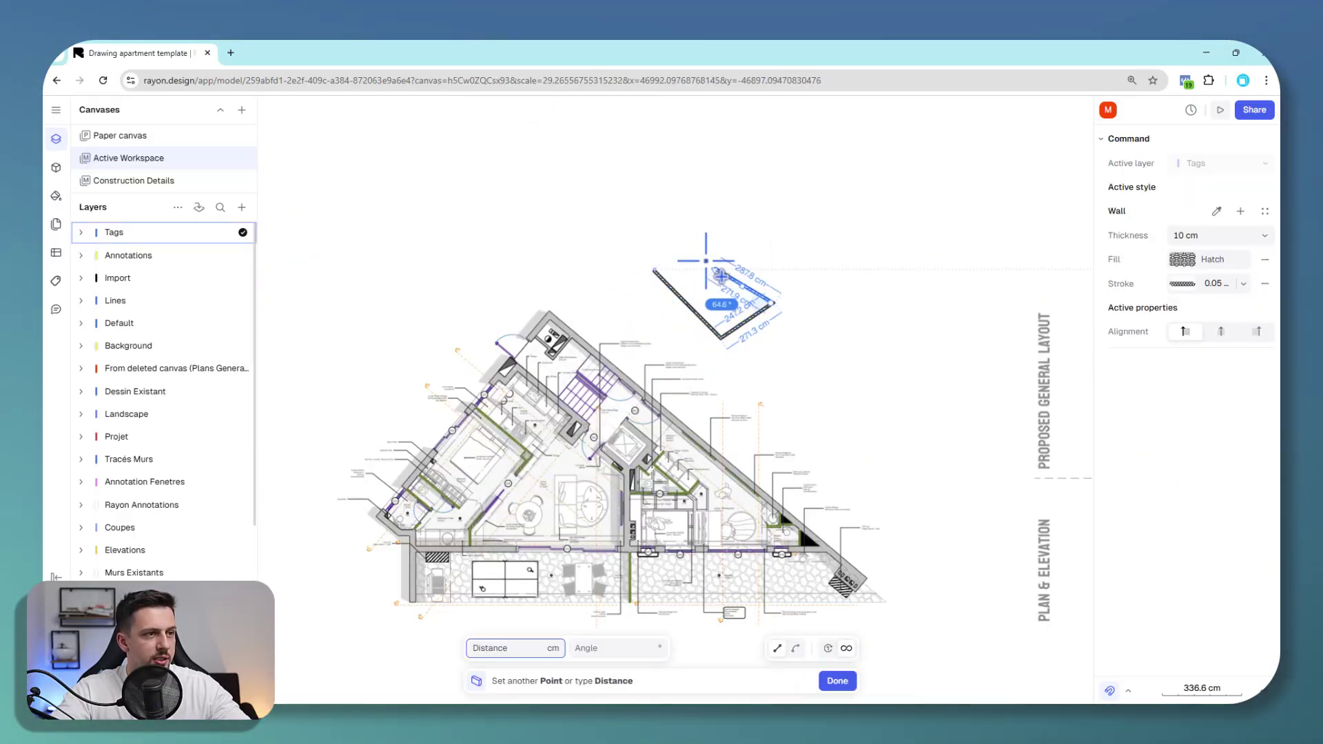
{"action": "left_click", "coordinate": [652, 267]}
Step: Change the fill of the four new walls above the plan to a solid colour
{"action": "left_click_drag", "start_coordinate": [706, 230], "coordinate": [829, 350]}
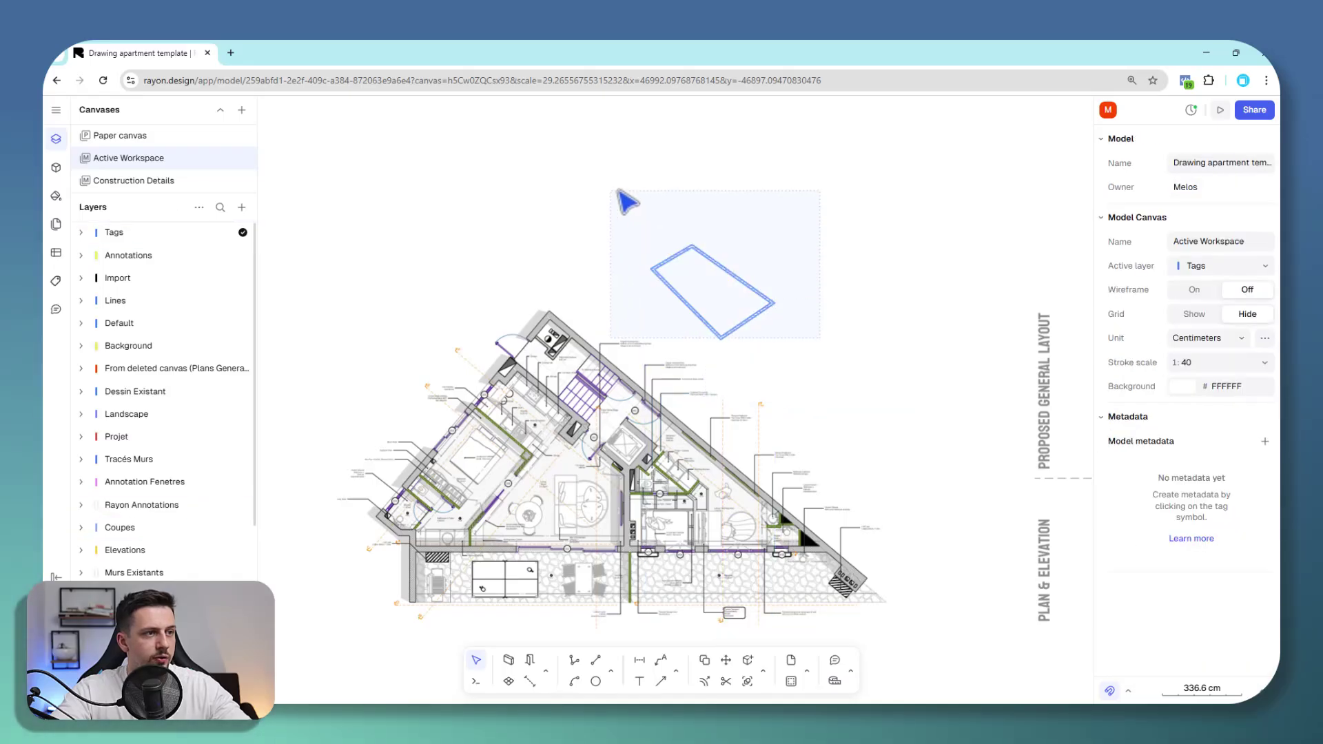
{"action": "left_click_drag", "start_coordinate": [859, 258], "coordinate": [861, 262]}
{"action": "left_click", "coordinate": [1193, 523]}
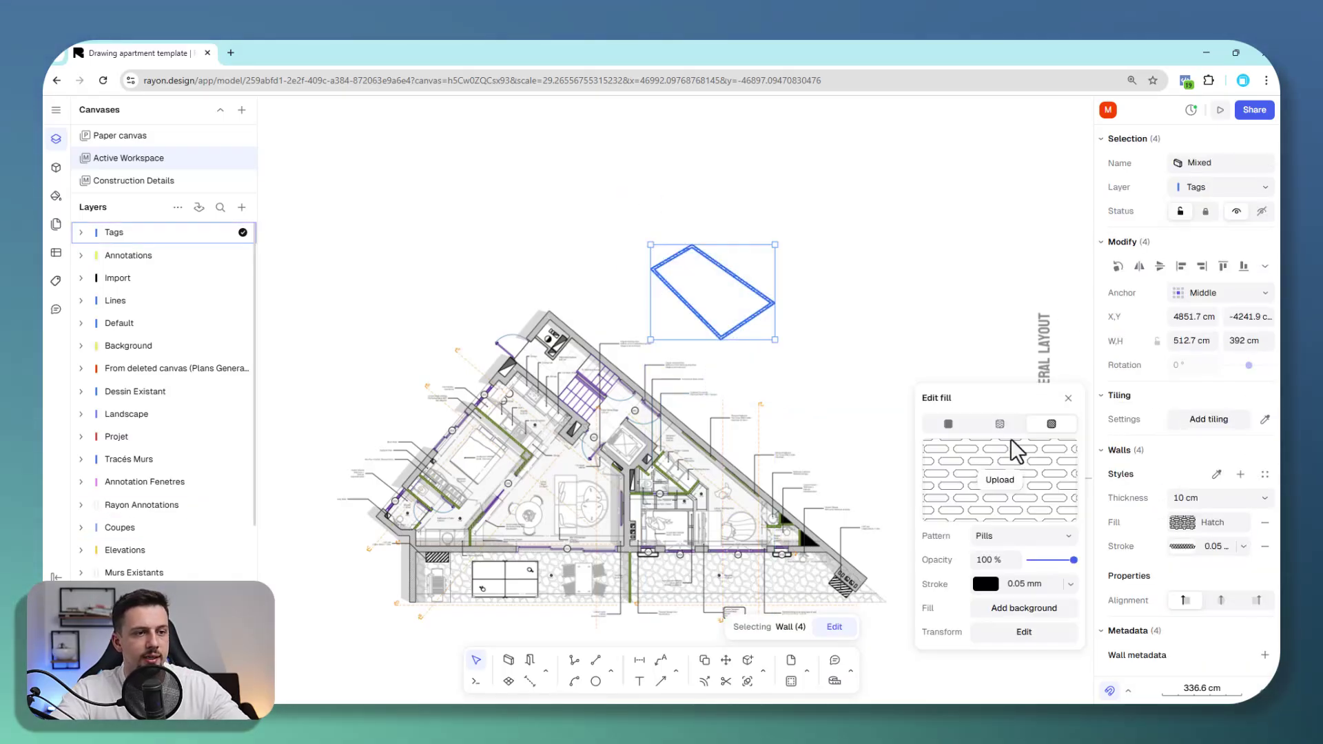
{"action": "left_click", "coordinate": [948, 422]}
{"action": "left_click_drag", "start_coordinate": [953, 445], "coordinate": [903, 436]}
{"action": "left_click", "coordinate": [849, 380]}
{"action": "left_click", "coordinate": [852, 386]}
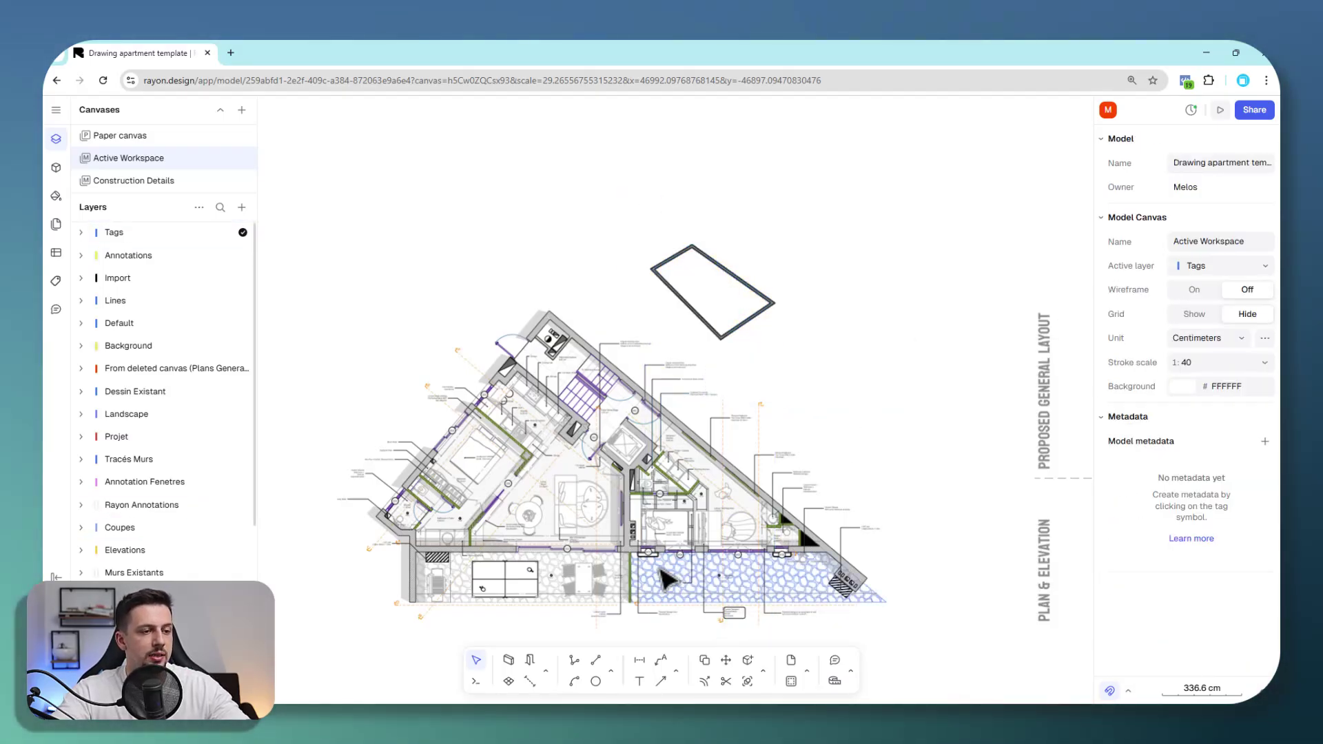
Step: Examine the layout, furniture and annotations of the apartment plan
{"action": "scroll", "coordinate": [664, 565], "scroll_direction": "up", "scroll_amount": 3}
{"action": "middle_click_drag", "start_coordinate": [664, 534], "coordinate": [756, 414]}
{"action": "scroll", "coordinate": [755, 414], "scroll_direction": "up", "scroll_amount": 3}
{"action": "scroll", "coordinate": [741, 589], "scroll_direction": "down", "scroll_amount": 10}
{"action": "scroll", "coordinate": [765, 582], "scroll_direction": "up", "scroll_amount": 5}
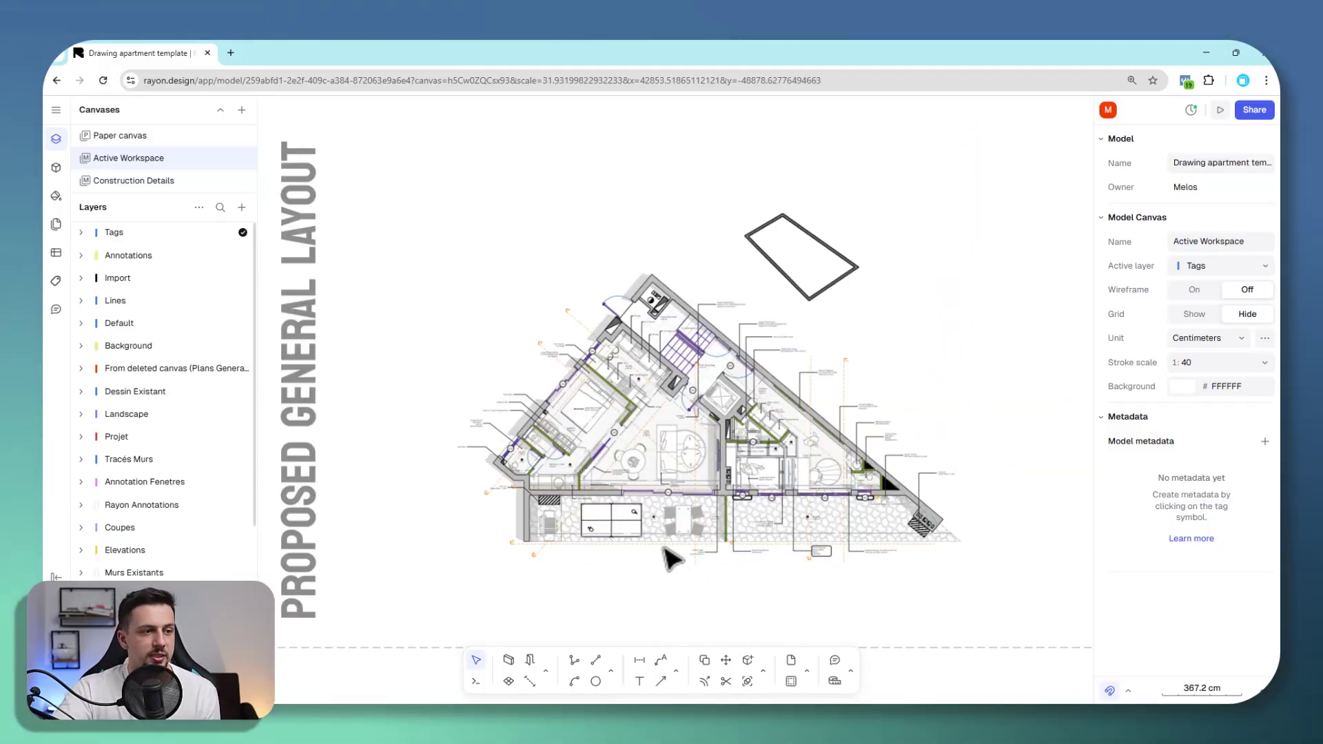
{"action": "scroll", "coordinate": [664, 550], "scroll_direction": "up", "scroll_amount": 3}
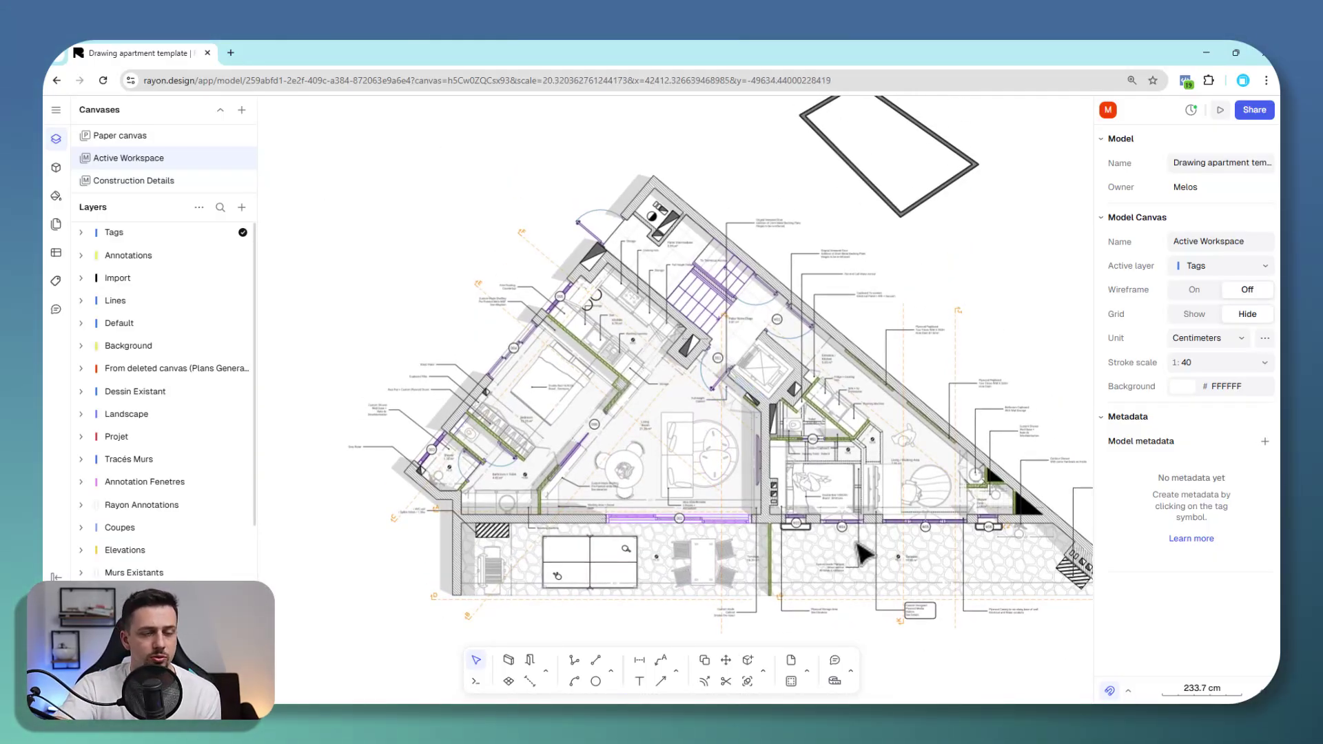
{"action": "middle_click_drag", "start_coordinate": [835, 260], "coordinate": [711, 255]}
{"action": "scroll", "coordinate": [467, 420], "scroll_direction": "up", "scroll_amount": 7}
{"action": "scroll", "coordinate": [917, 434], "scroll_direction": "down", "scroll_amount": 7}
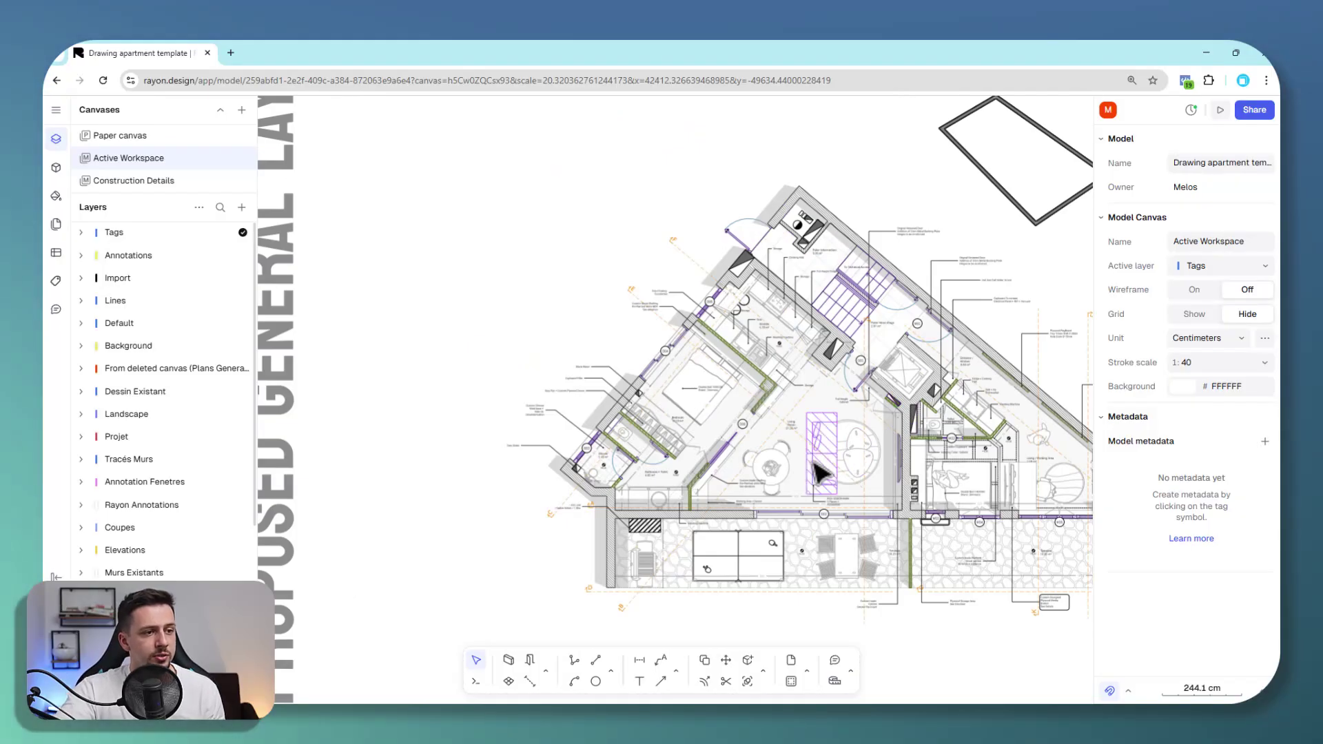
{"action": "scroll", "coordinate": [820, 475], "scroll_direction": "up", "scroll_amount": 5}
Step: Inspect the Living Room zone's properties and look over the neighbouring rooms of the plan
{"action": "left_click", "coordinate": [541, 414]}
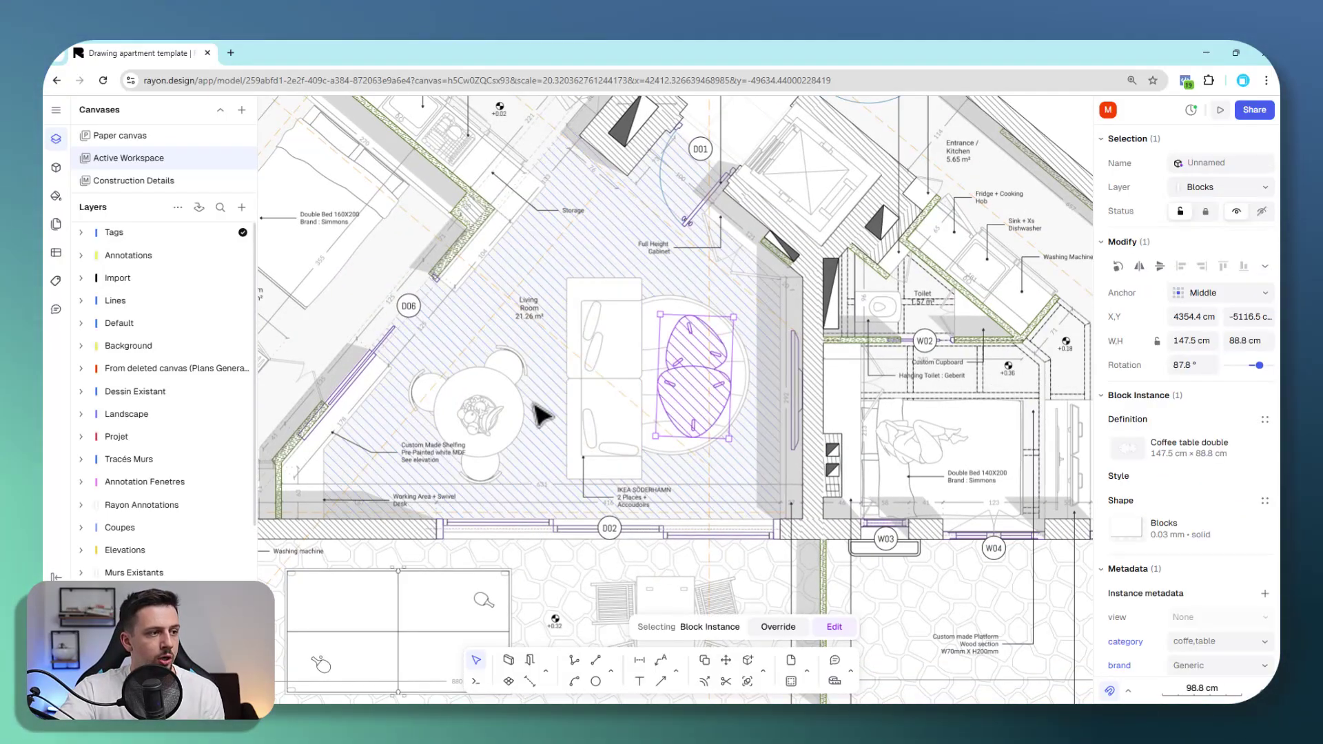
{"action": "left_click", "coordinate": [503, 423]}
{"action": "scroll", "coordinate": [931, 293], "scroll_direction": "down", "scroll_amount": 7}
{"action": "left_click", "coordinate": [888, 328]}
{"action": "key", "text": "Escape"}
{"action": "scroll", "coordinate": [844, 298], "scroll_direction": "up", "scroll_amount": 5}
{"action": "middle_click_drag", "start_coordinate": [843, 298], "coordinate": [614, 377]}
{"action": "scroll", "coordinate": [614, 377], "scroll_direction": "down", "scroll_amount": 3}
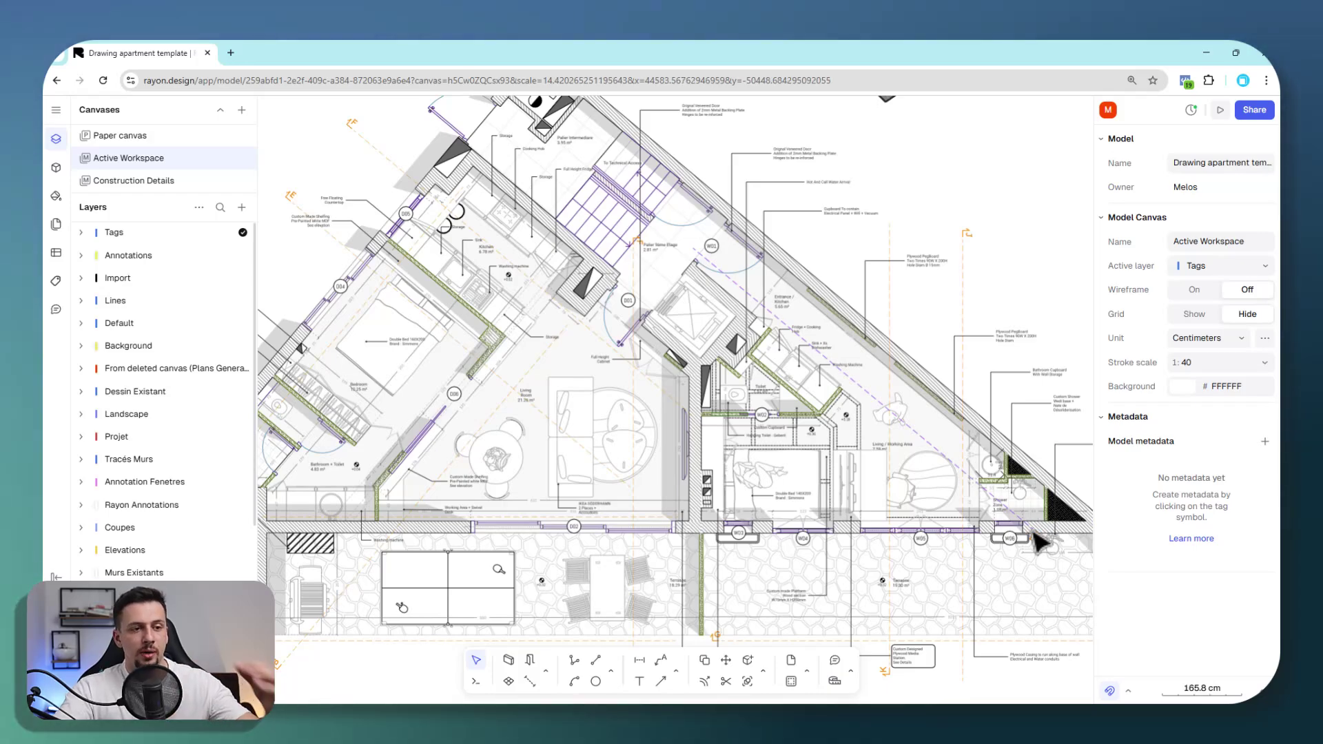
{"action": "middle_click_drag", "start_coordinate": [696, 424], "coordinate": [789, 434]}
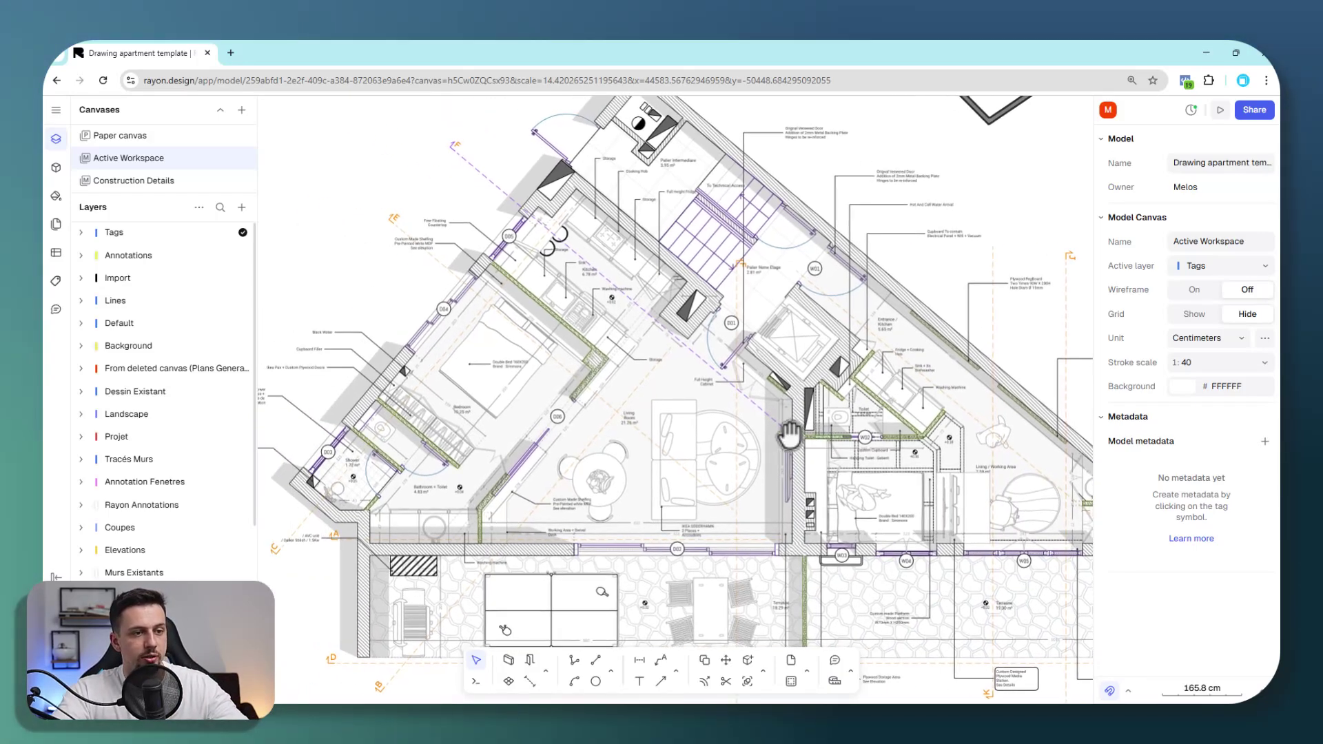
Step: Search the block libraries for "sofa" and browse the available sofa blocks
{"action": "left_click", "coordinate": [56, 167]}
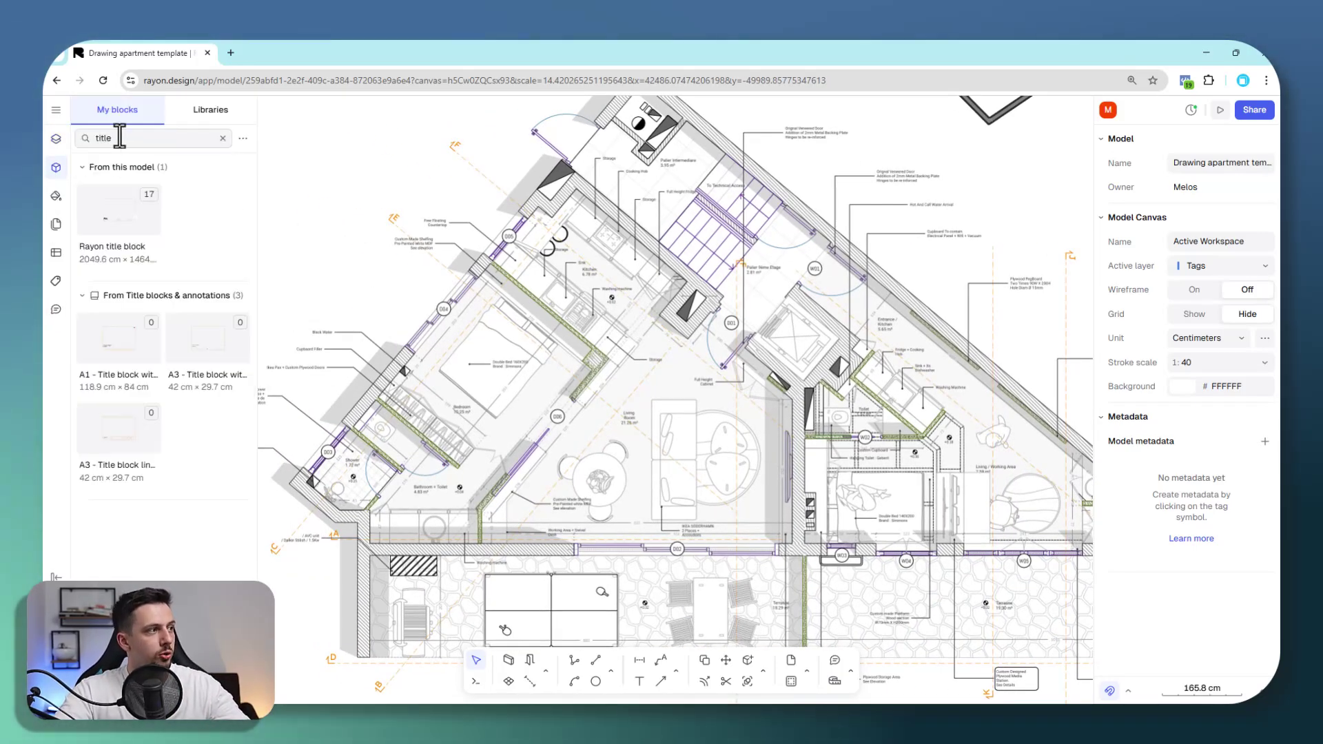
{"action": "double_click", "coordinate": [119, 137]}
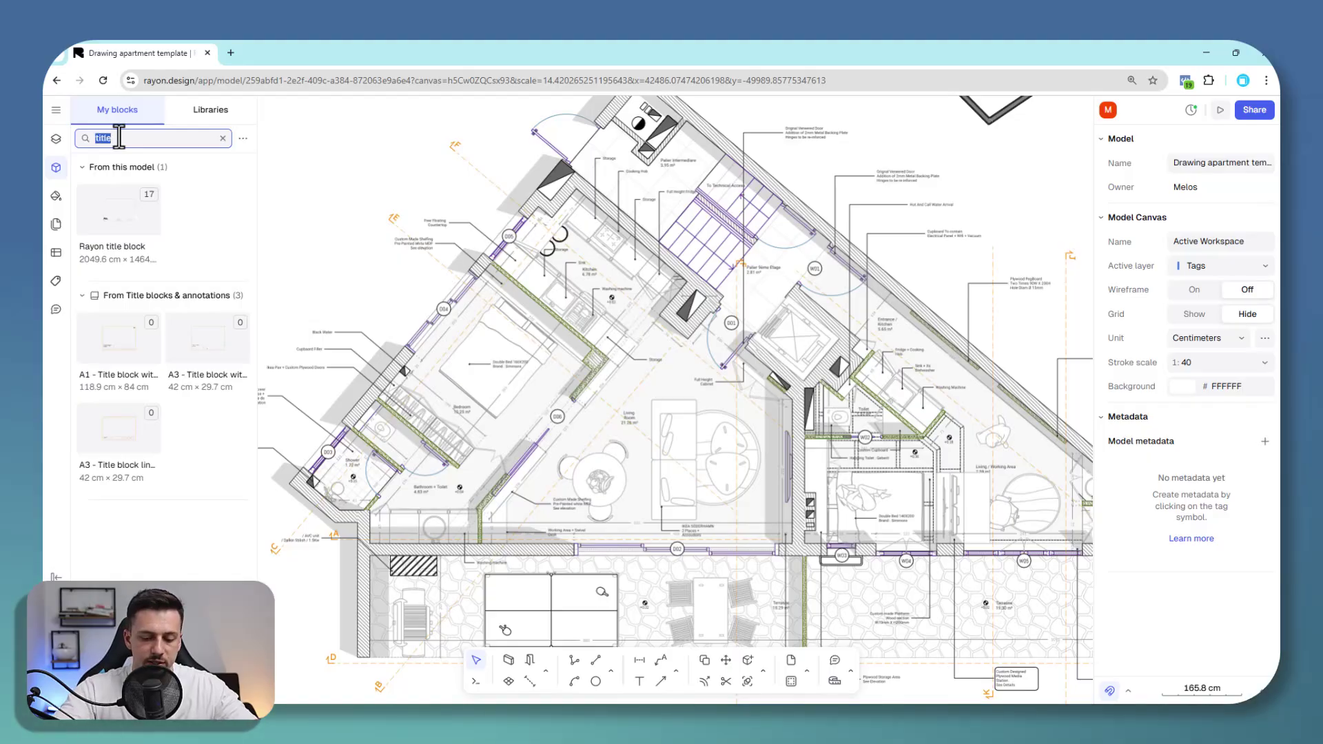
{"action": "type", "text": "sofa"}
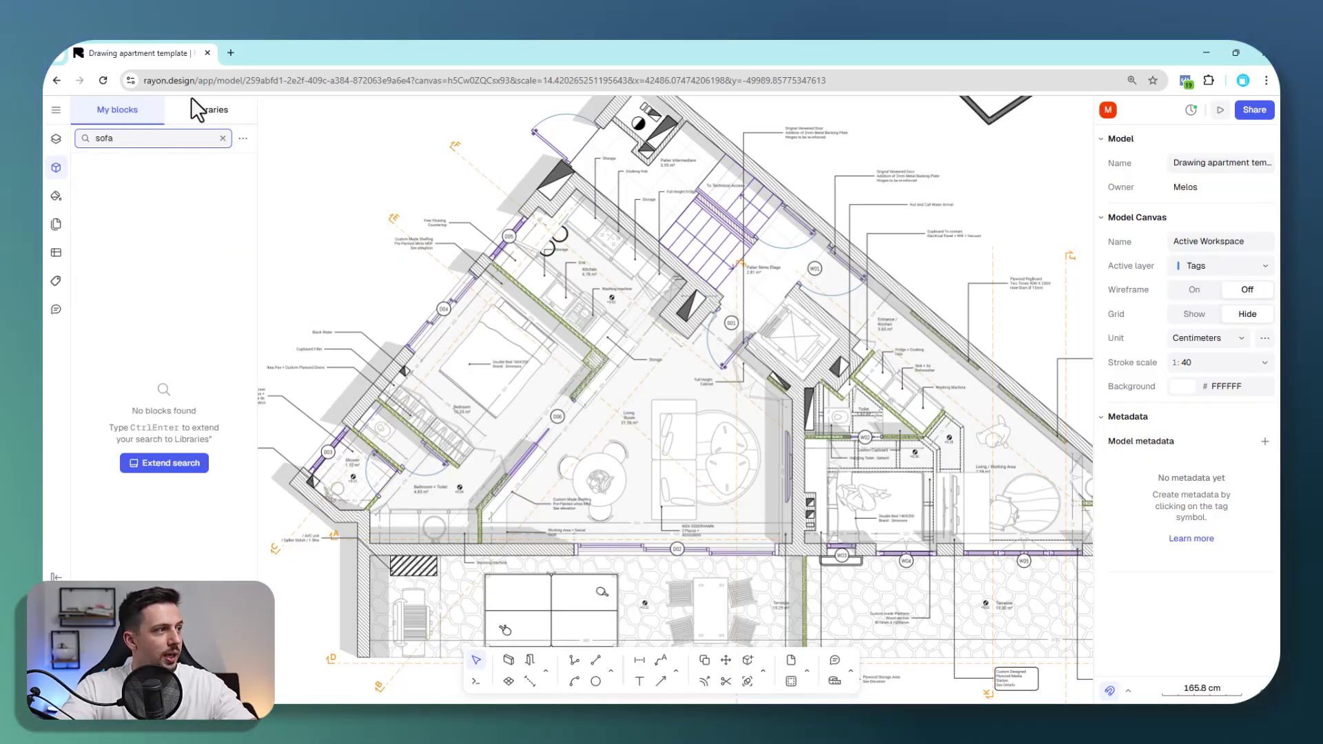
{"action": "left_click", "coordinate": [194, 111]}
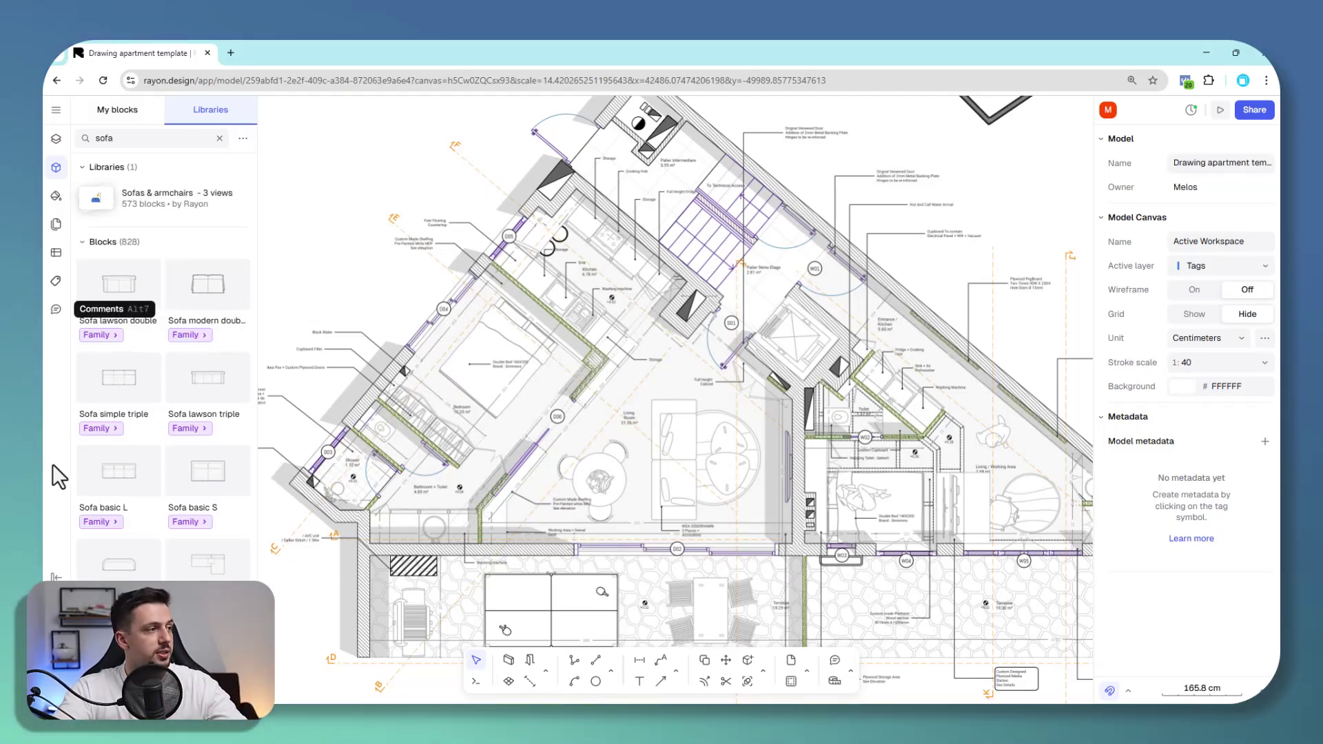
{"action": "scroll", "coordinate": [220, 375], "scroll_direction": "down", "scroll_amount": 4}
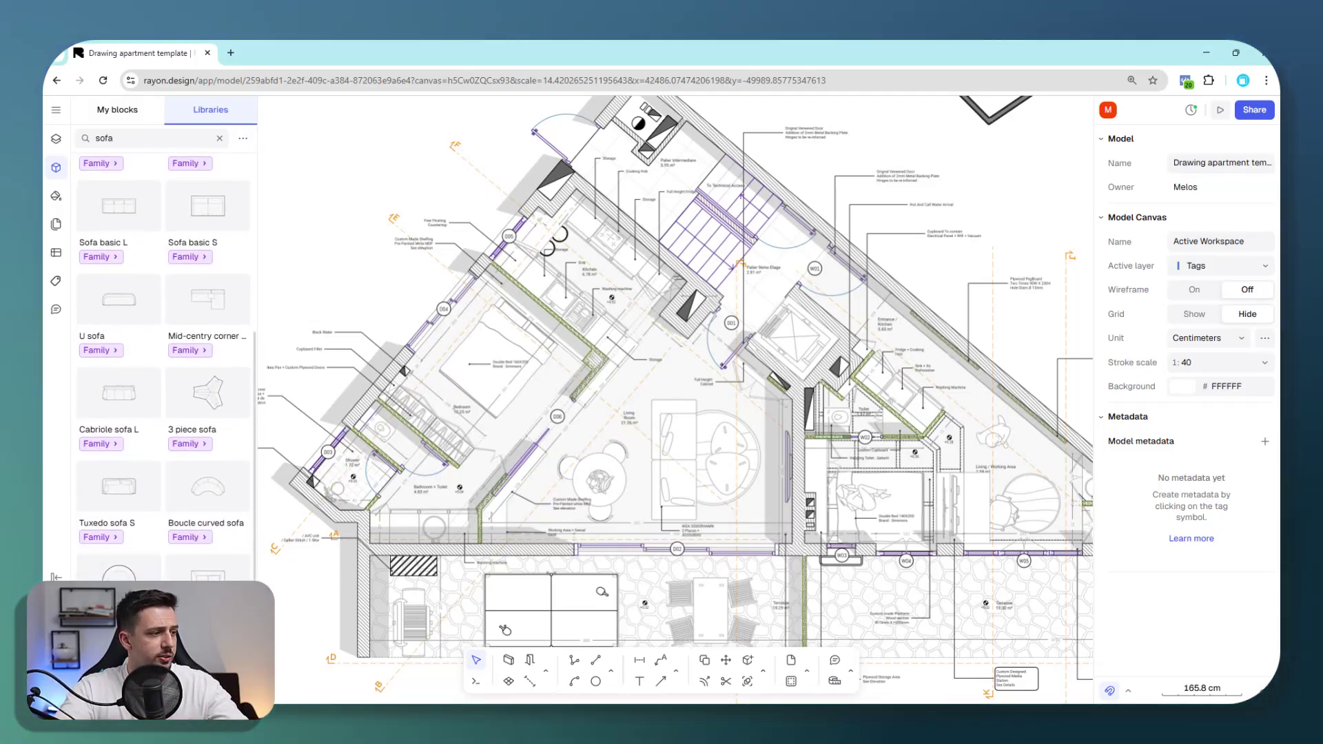
Step: Place the top view of the Boucle curved sofa in the living room and delete it again
{"action": "left_click_drag", "start_coordinate": [204, 506], "coordinate": [534, 531]}
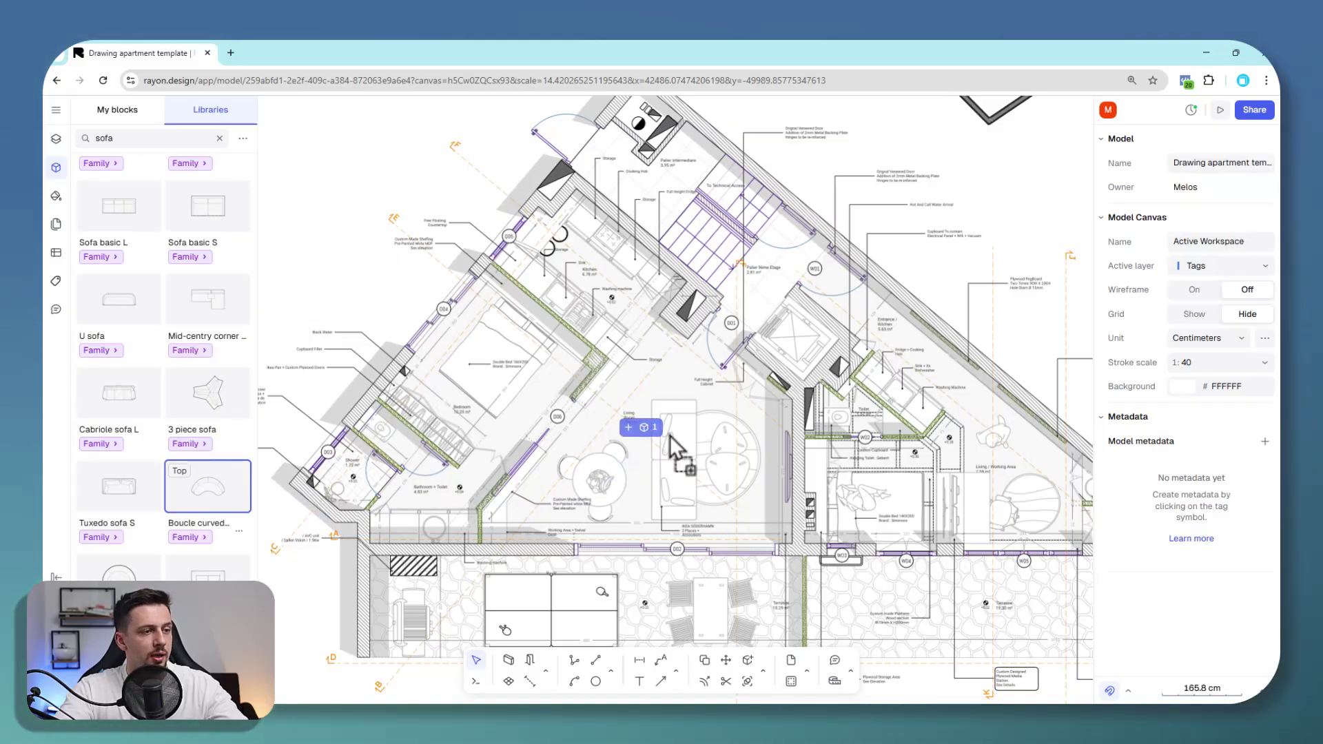
{"action": "left_click_drag", "start_coordinate": [669, 436], "coordinate": [950, 342]}
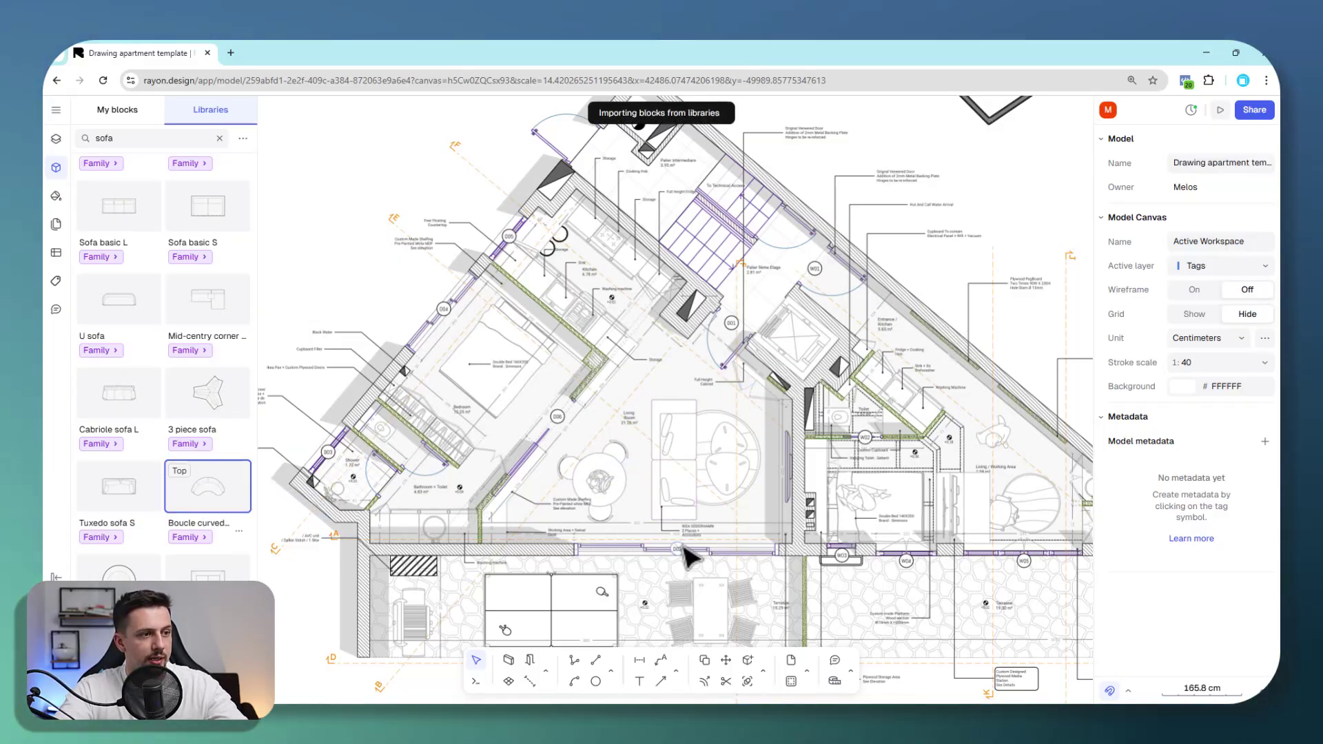
{"action": "left_click", "coordinate": [735, 429]}
{"action": "scroll", "coordinate": [674, 446], "scroll_direction": "up", "scroll_amount": 3}
{"action": "left_click", "coordinate": [650, 395]}
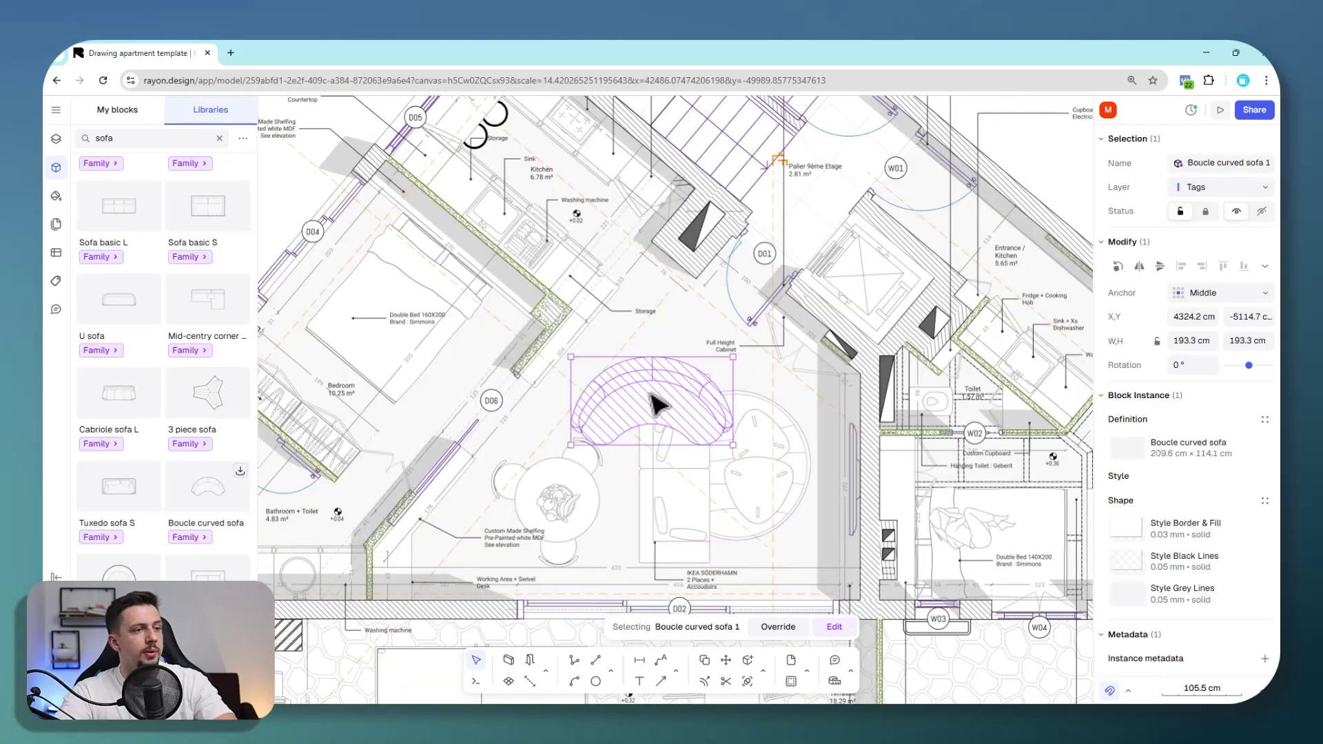
{"action": "key", "text": "Delete"}
Step: Swap the living room's Tylosand sofa block to its side view, and switch it to the Tylosand front view
{"action": "left_click", "coordinate": [683, 501]}
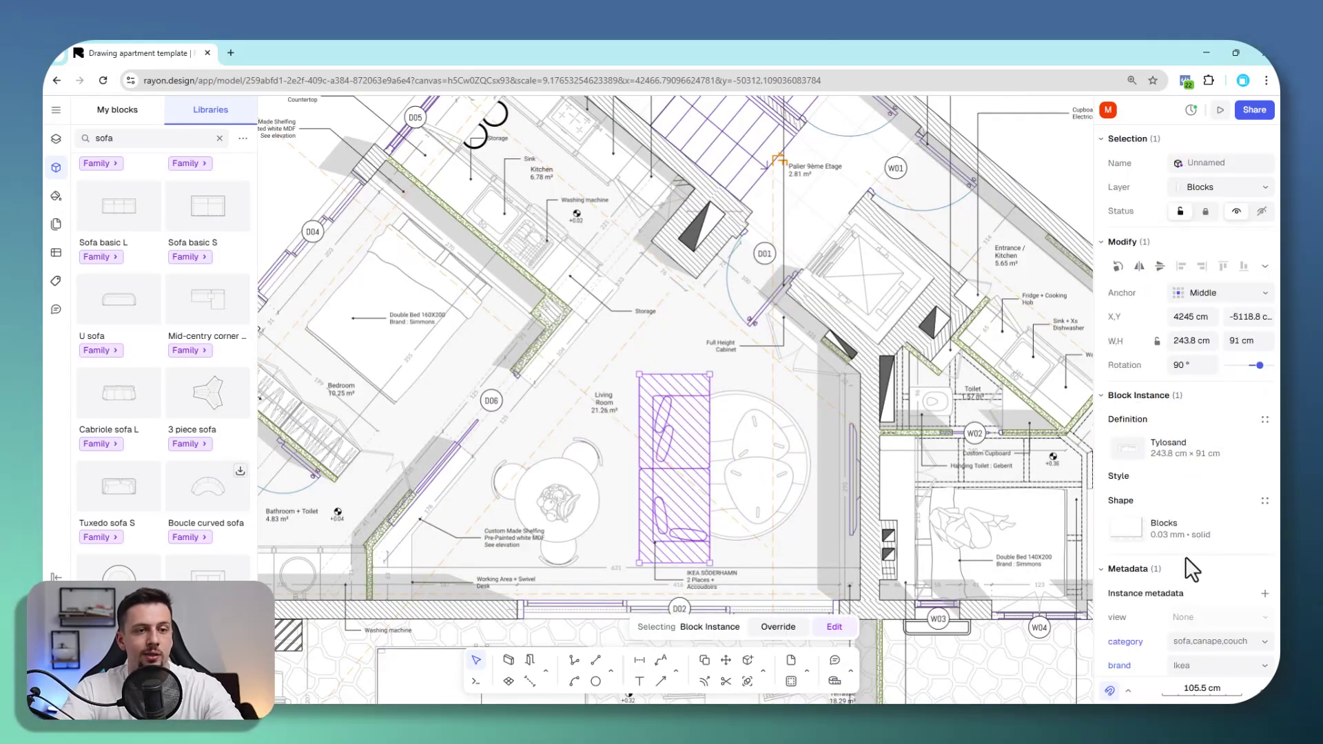
{"action": "left_click", "coordinate": [1135, 450]}
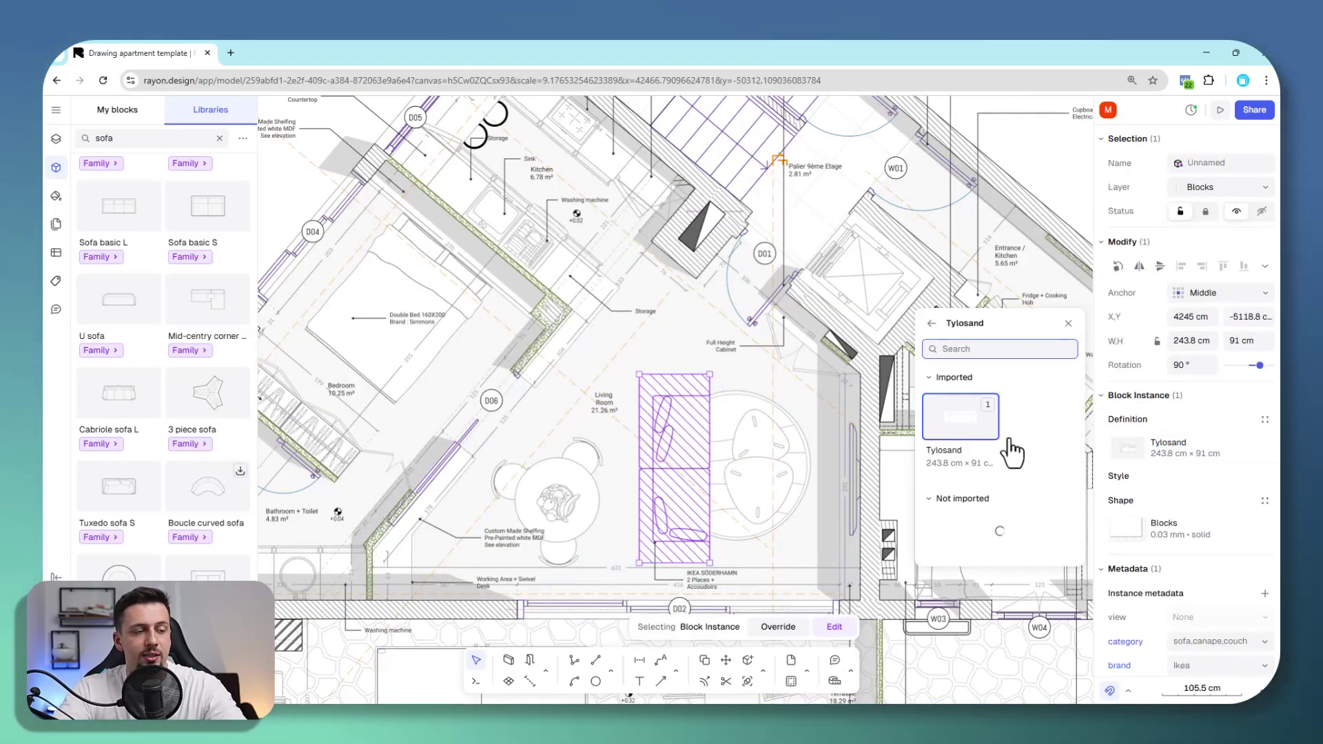
{"action": "left_click", "coordinate": [1033, 541]}
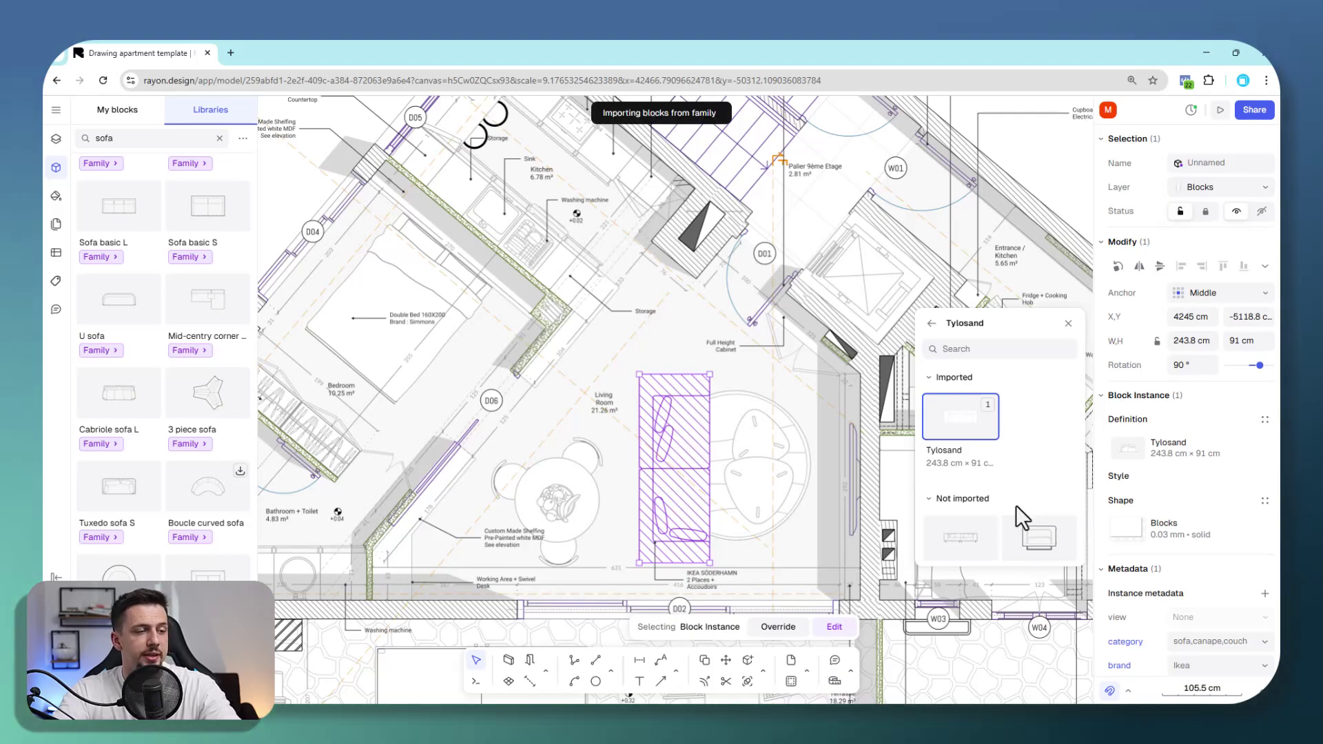
{"action": "scroll", "coordinate": [765, 489], "scroll_direction": "up", "scroll_amount": 5}
{"action": "scroll", "coordinate": [673, 443], "scroll_direction": "down", "scroll_amount": 3}
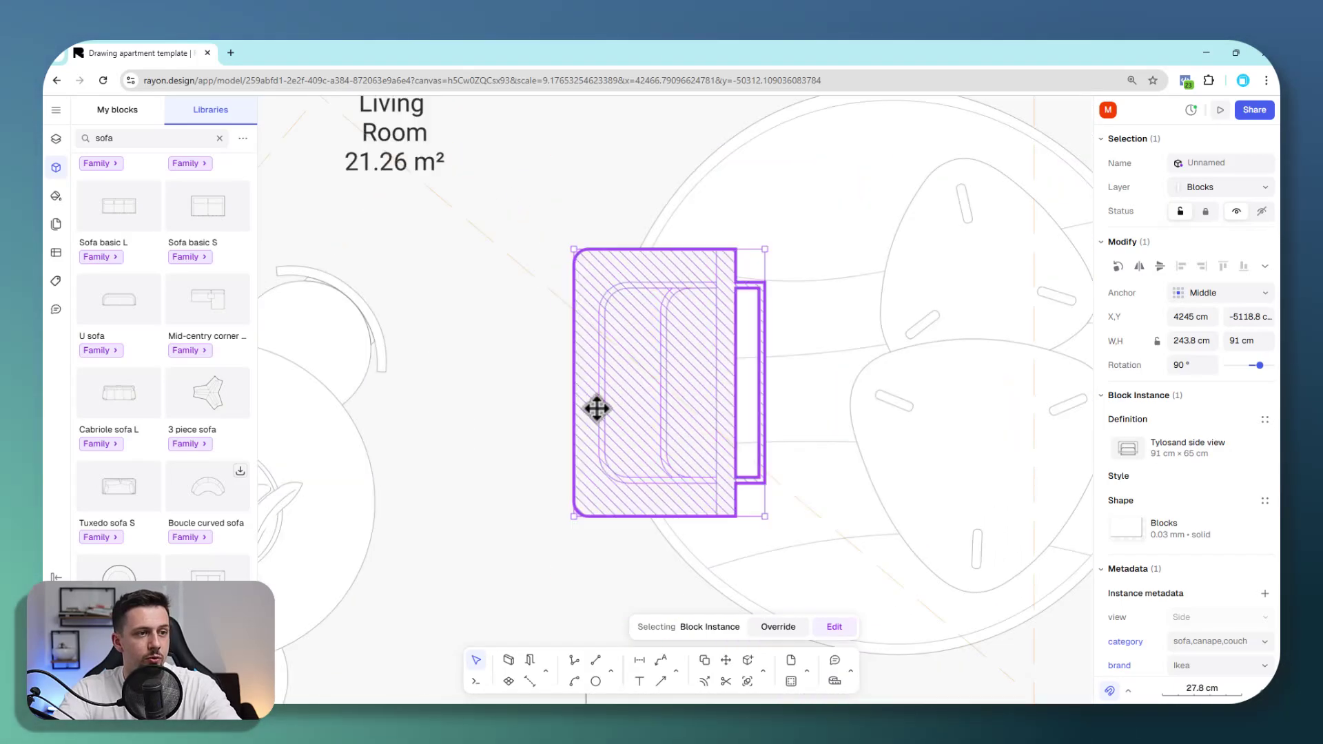
{"action": "left_click", "coordinate": [1147, 447]}
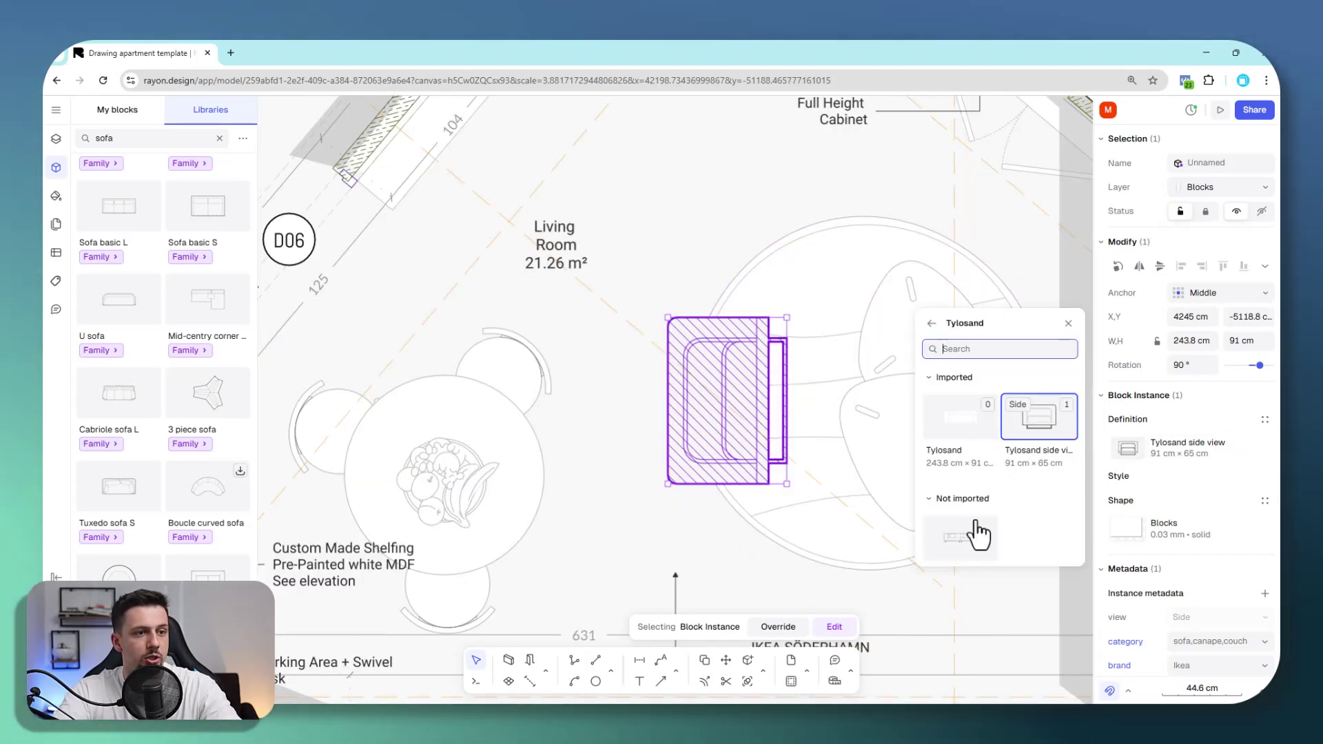
{"action": "left_click", "coordinate": [972, 565]}
{"action": "scroll", "coordinate": [724, 552], "scroll_direction": "down", "scroll_amount": 5}
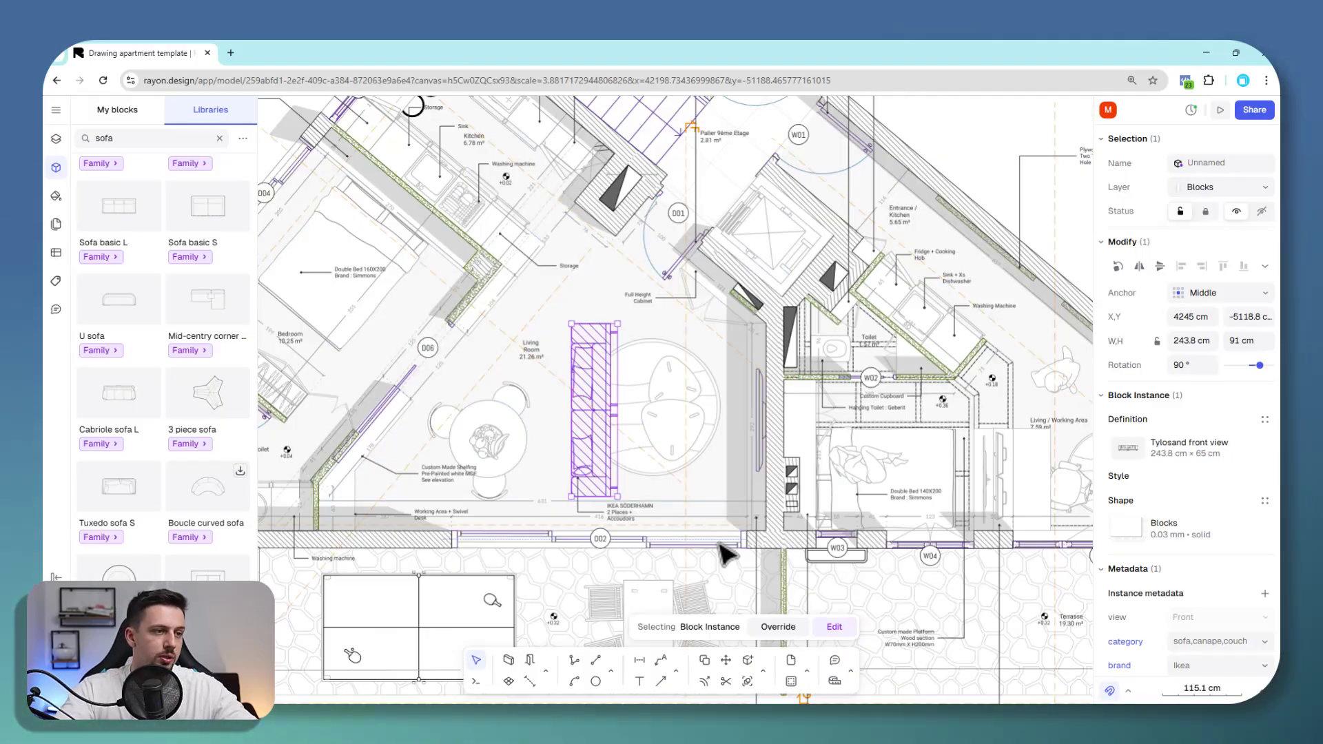
{"action": "key", "text": "Escape"}
Step: Rotate the sofa's front view so it lies horizontally between the dining table and the round rug
{"action": "left_click", "coordinate": [594, 433]}
{"action": "left_click_drag", "start_coordinate": [621, 322], "coordinate": [717, 475]}
{"action": "left_click", "coordinate": [590, 411]}
{"action": "key", "text": "Escape"}
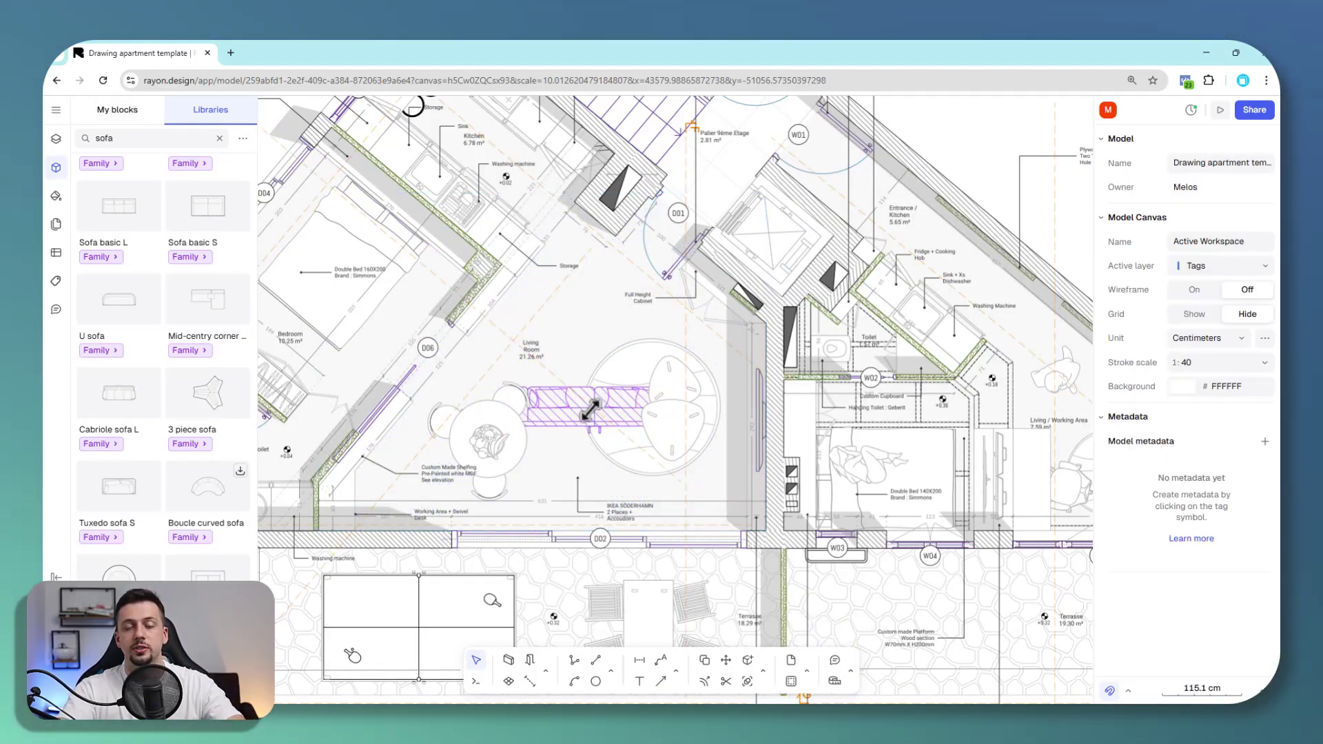
Step: Return to the paper canvas and review the full set of pages, including the construction detail sheet
{"action": "left_click", "coordinate": [56, 138]}
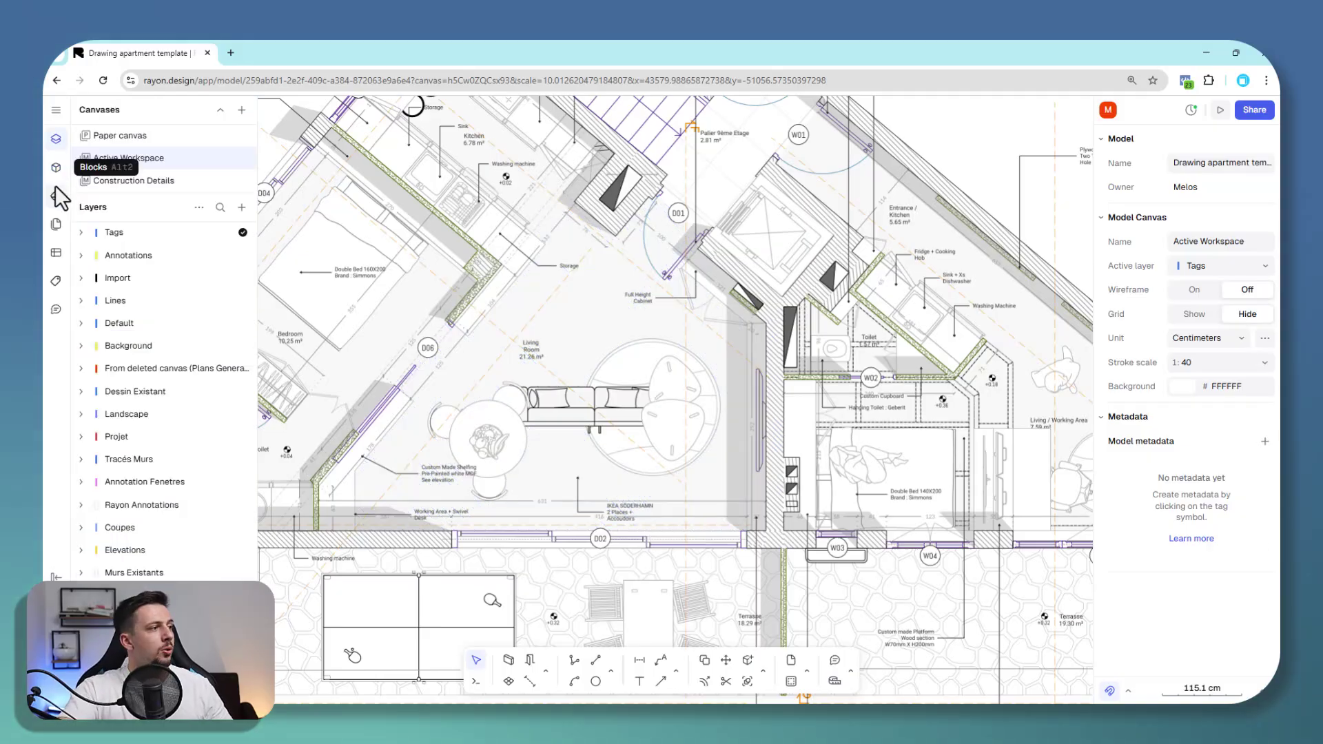
{"action": "left_click", "coordinate": [149, 142]}
{"action": "scroll", "coordinate": [558, 287], "scroll_direction": "down", "scroll_amount": 3}
{"action": "middle_click_drag", "start_coordinate": [880, 475], "coordinate": [847, 349]}
{"action": "scroll", "coordinate": [847, 349], "scroll_direction": "up", "scroll_amount": 3}
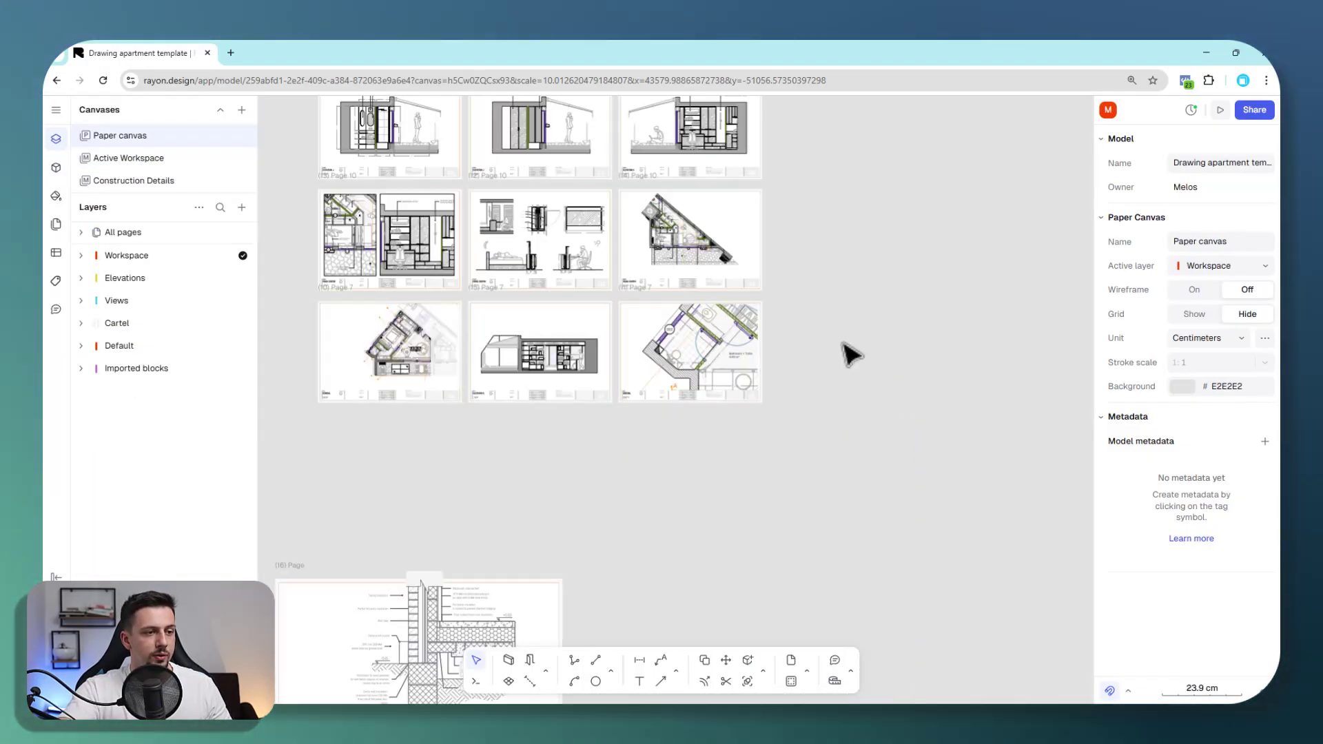
{"action": "scroll", "coordinate": [848, 350], "scroll_direction": "down", "scroll_amount": 5}
{"action": "scroll", "coordinate": [879, 206], "scroll_direction": "up", "scroll_amount": 5}
{"action": "scroll", "coordinate": [880, 227], "scroll_direction": "down", "scroll_amount": 2}
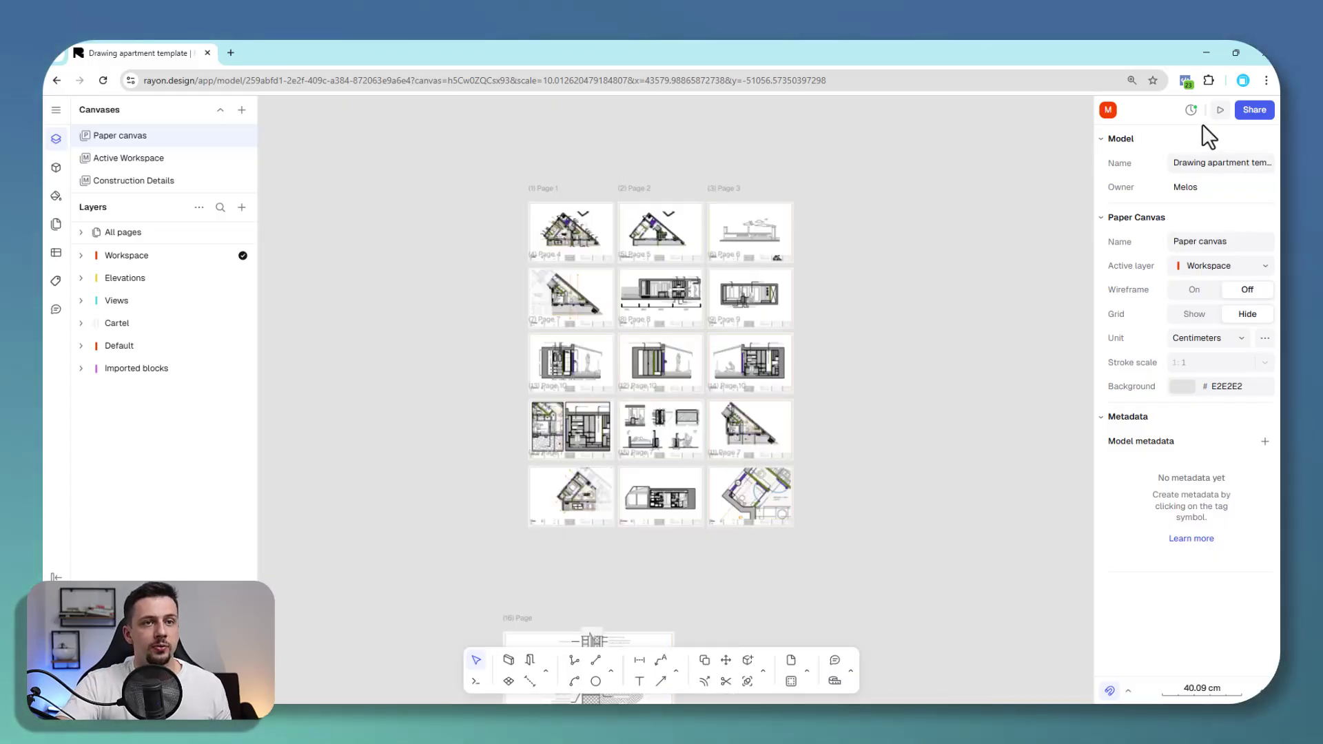
Step: Publish the model's pages as a presentation and open the published presentation
{"action": "left_click", "coordinate": [1251, 111]}
{"action": "left_click", "coordinate": [721, 174]}
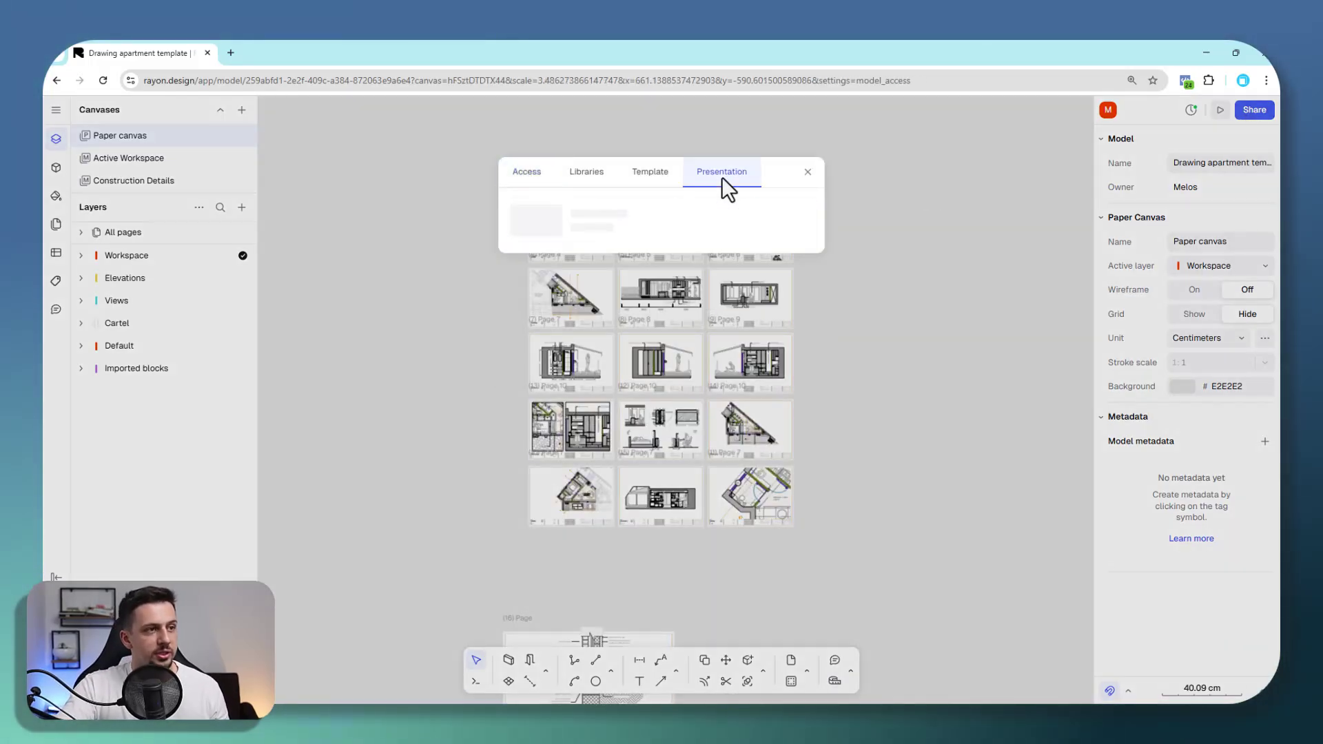
{"action": "left_click", "coordinate": [802, 218]}
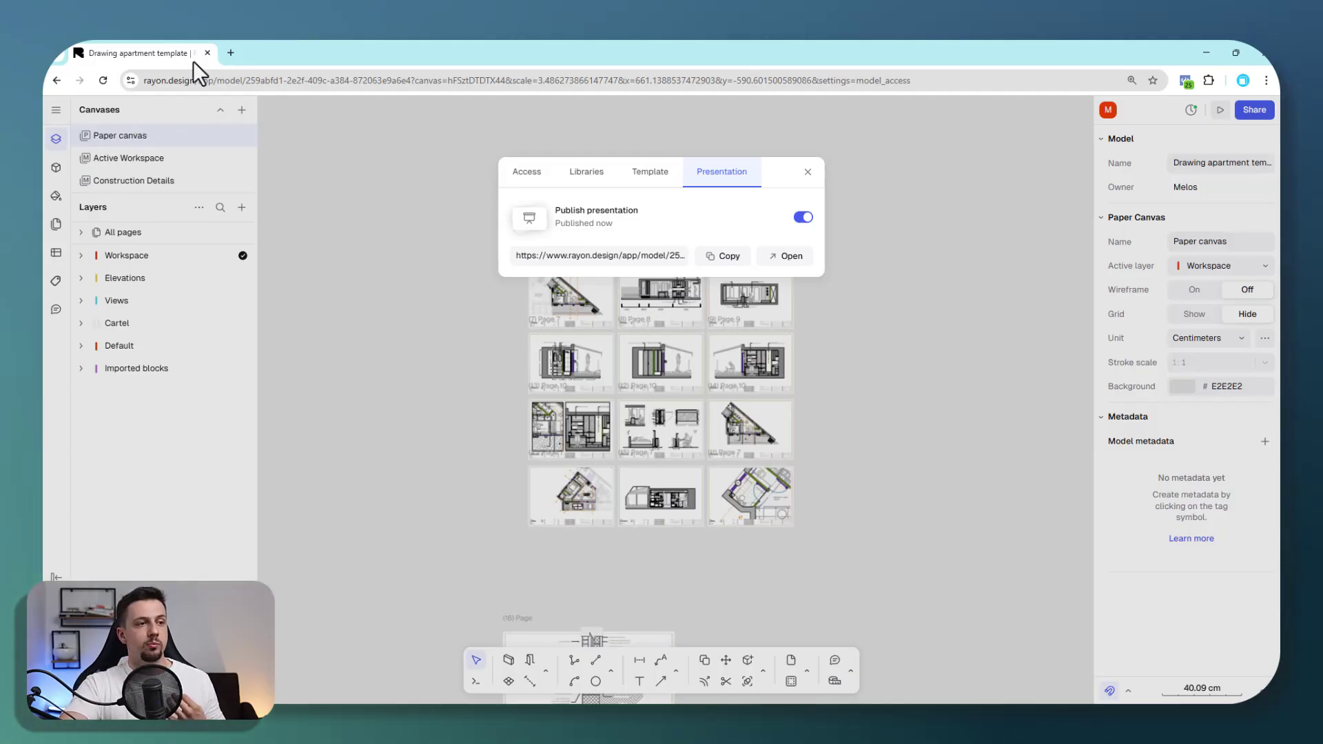
{"action": "left_click", "coordinate": [790, 256]}
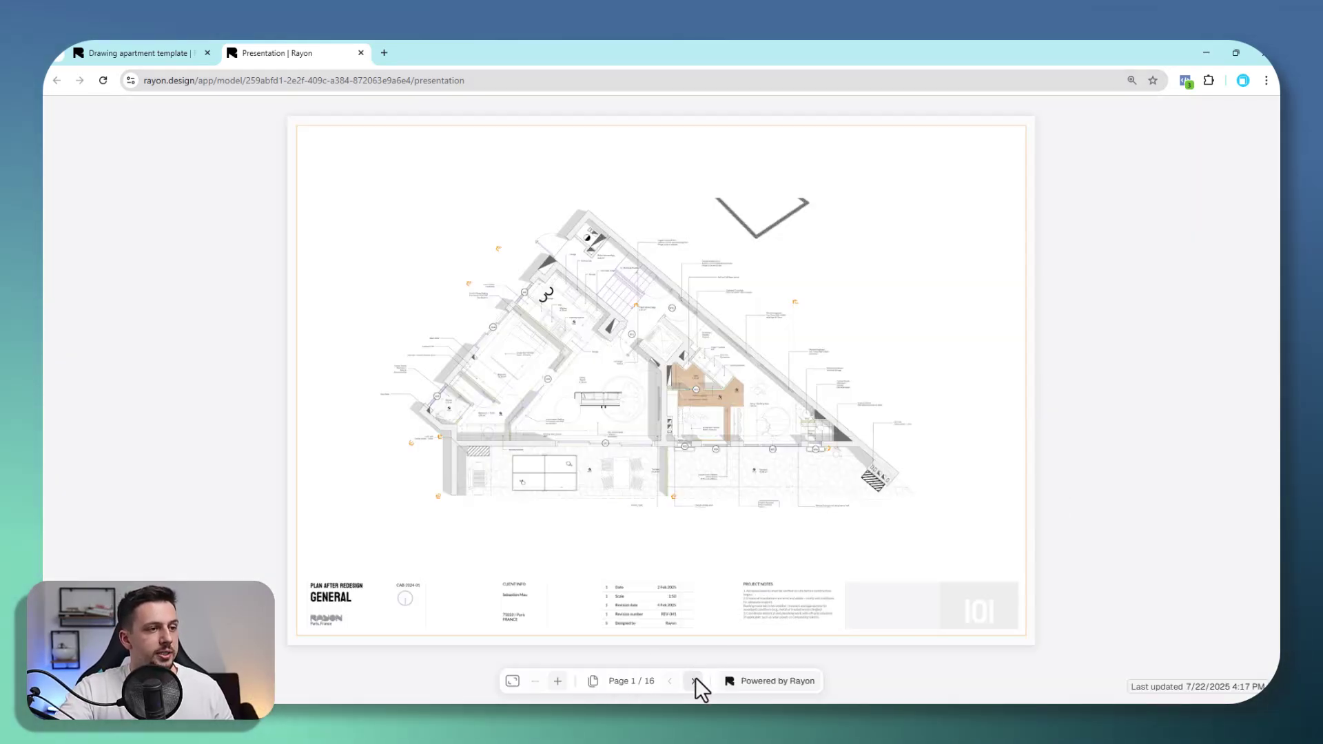
Step: Page through the published presentation's floor plans and elevations, then return to the apartment drawing and close its sharing settings
{"action": "left_click", "coordinate": [694, 681]}
{"action": "left_click", "coordinate": [694, 681]}
{"action": "left_click", "coordinate": [694, 681]}
{"action": "left_click", "coordinate": [695, 683]}
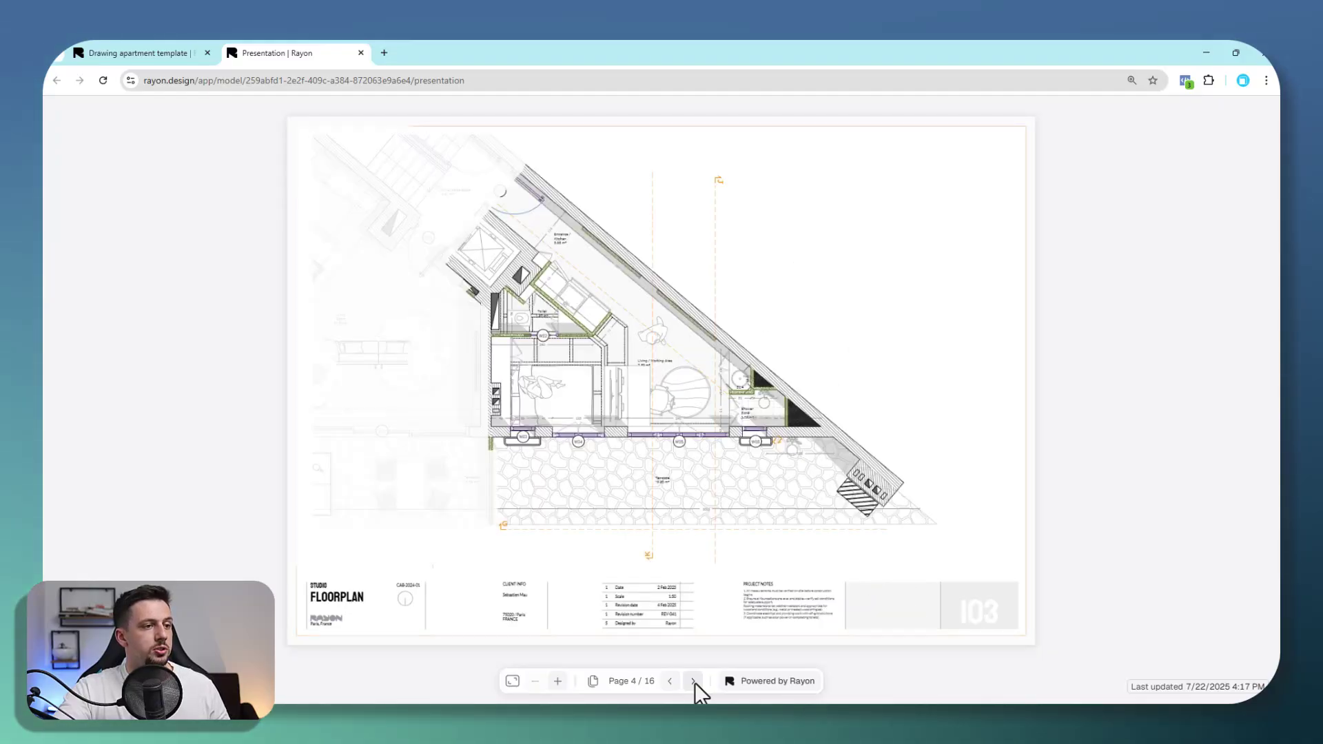
{"action": "left_click", "coordinate": [693, 682]}
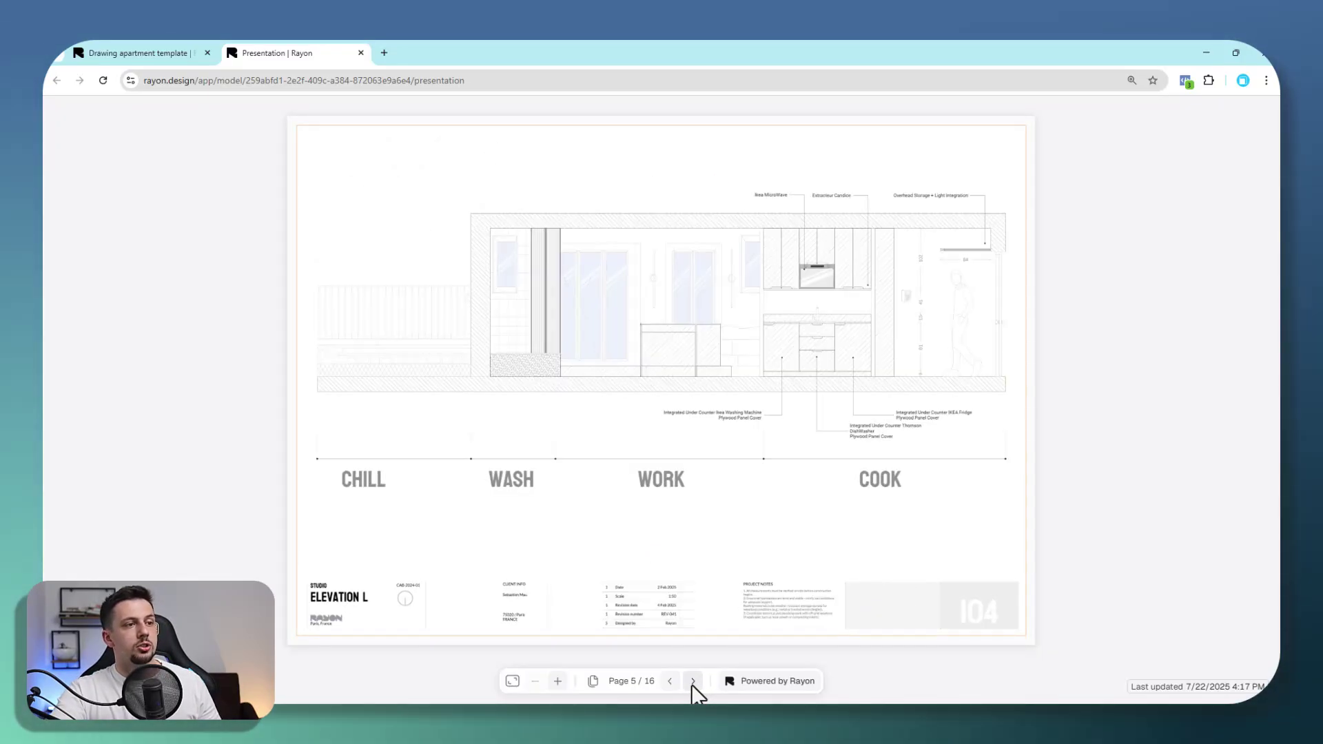
{"action": "left_click", "coordinate": [691, 682]}
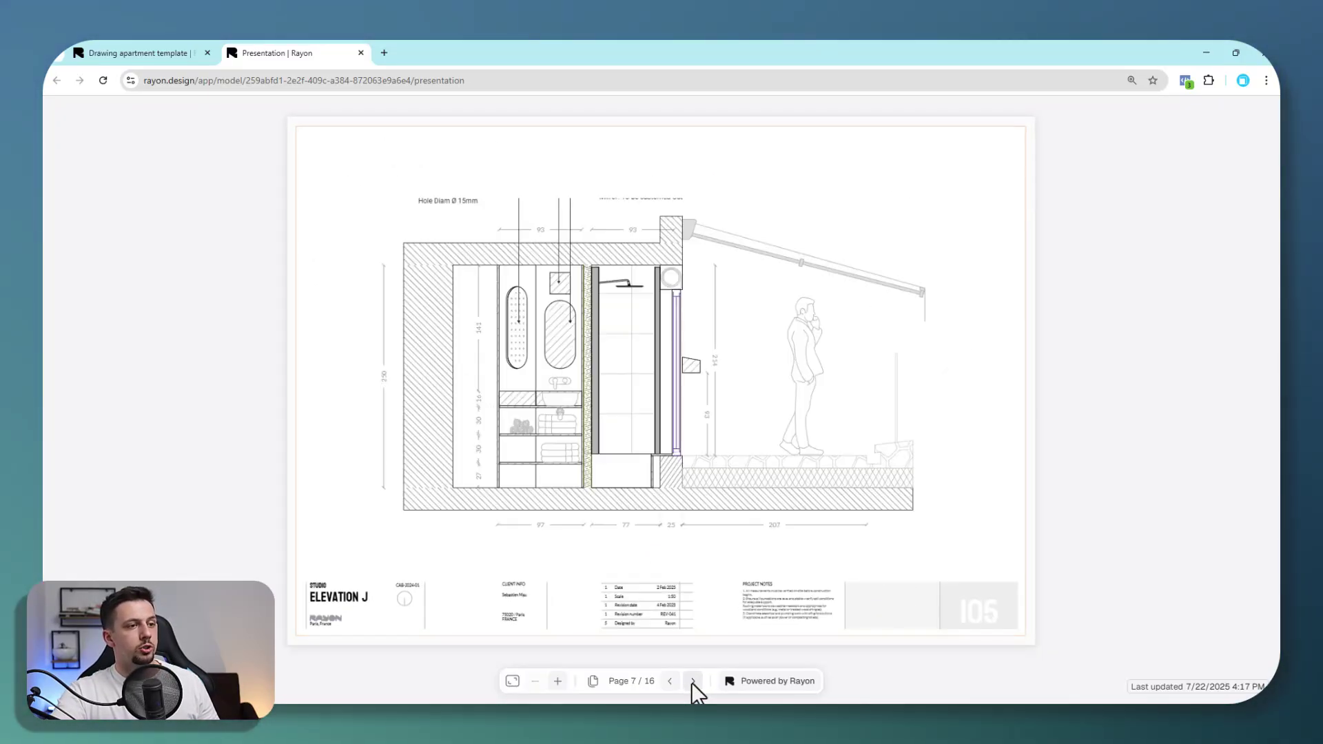
{"action": "left_click", "coordinate": [691, 682]}
{"action": "left_click", "coordinate": [692, 681]}
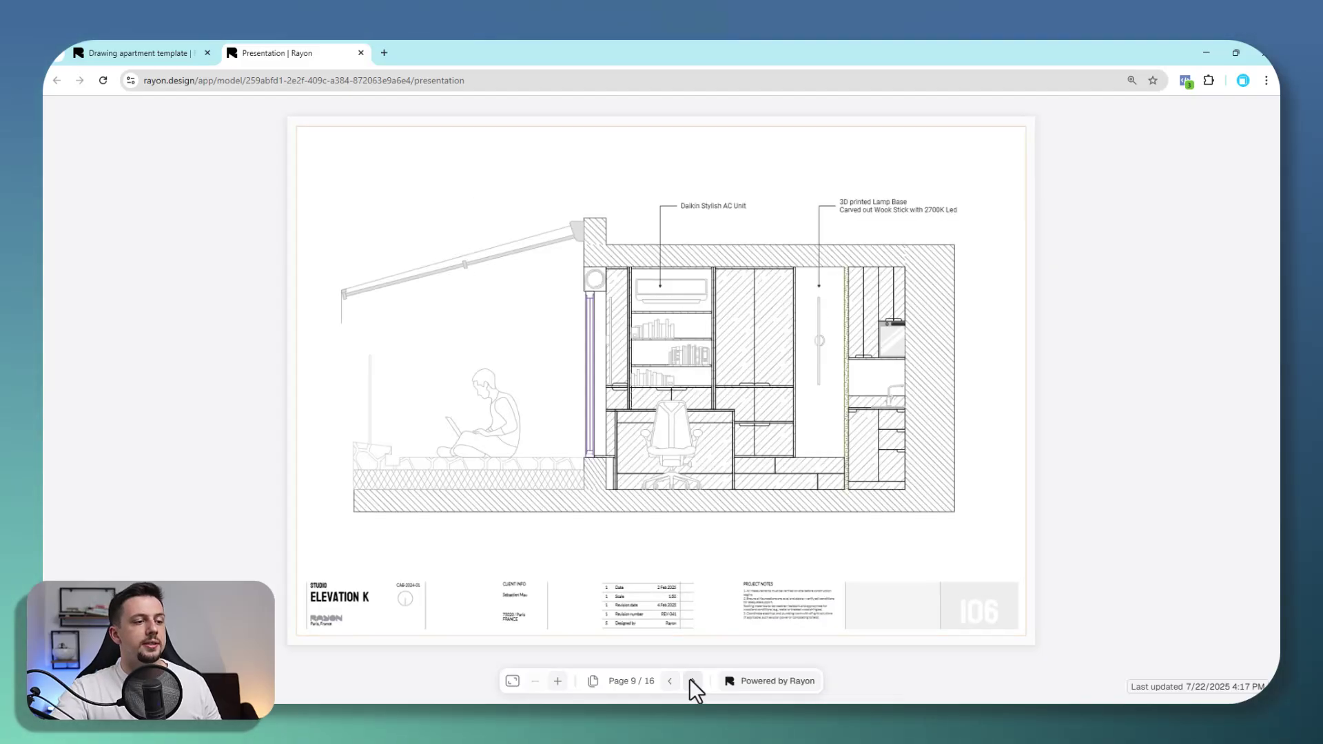
{"action": "left_click", "coordinate": [690, 678]}
{"action": "left_click", "coordinate": [113, 43]}
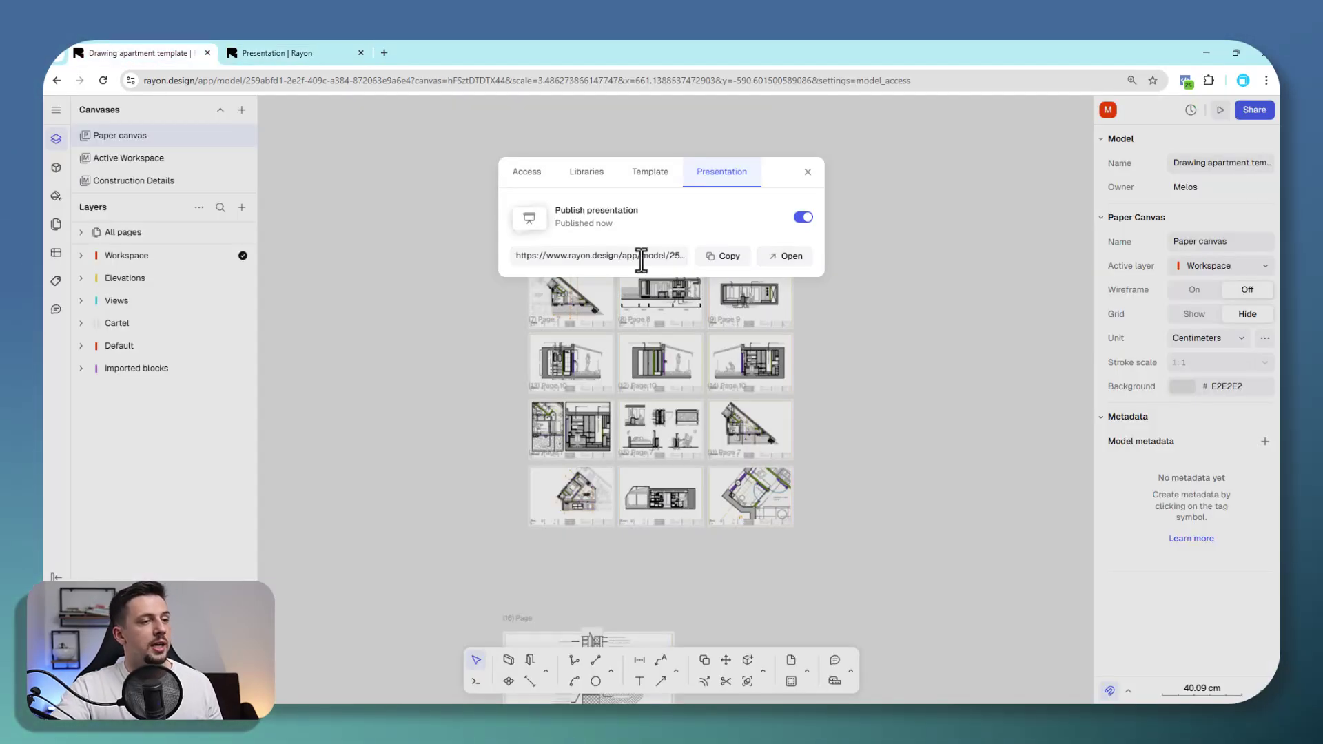
{"action": "left_click", "coordinate": [812, 175]}
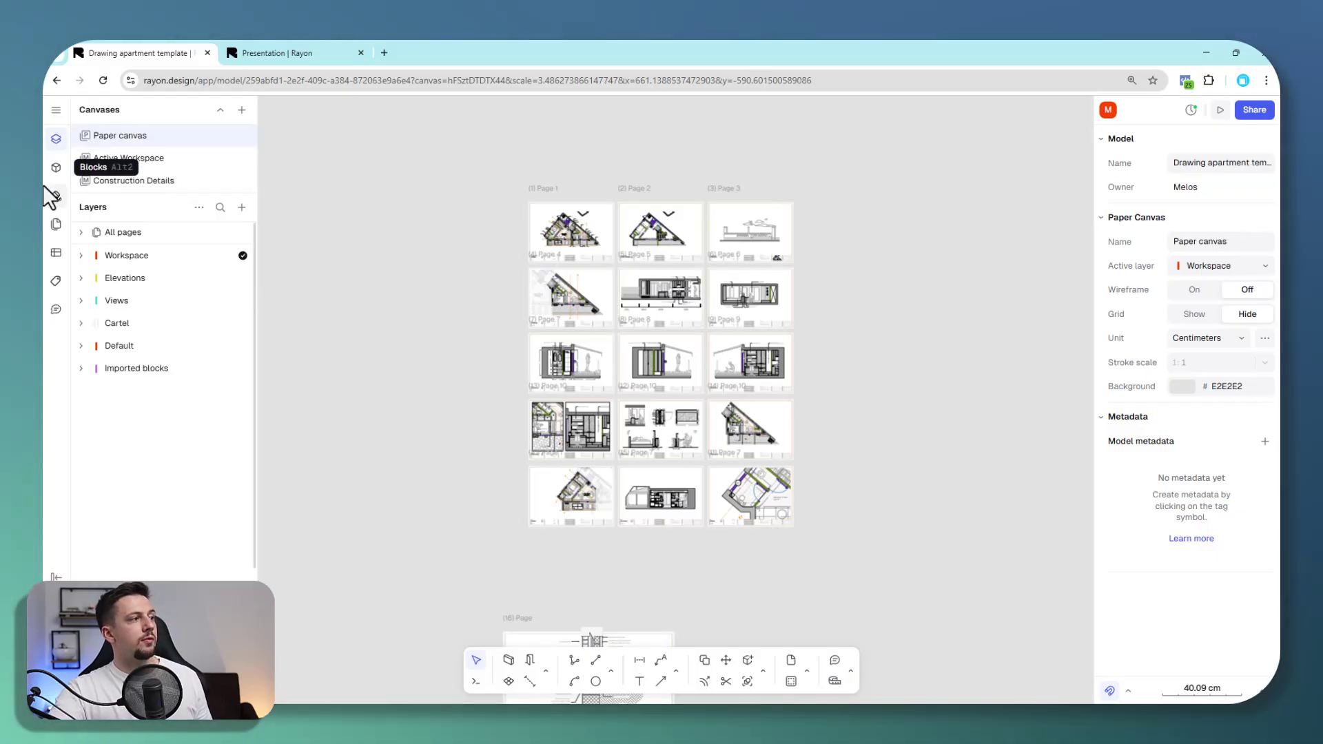
Step: Examine the export settings for the full set of pages, including the PDF and PNG formats, and close them without exporting
{"action": "left_click", "coordinate": [55, 224]}
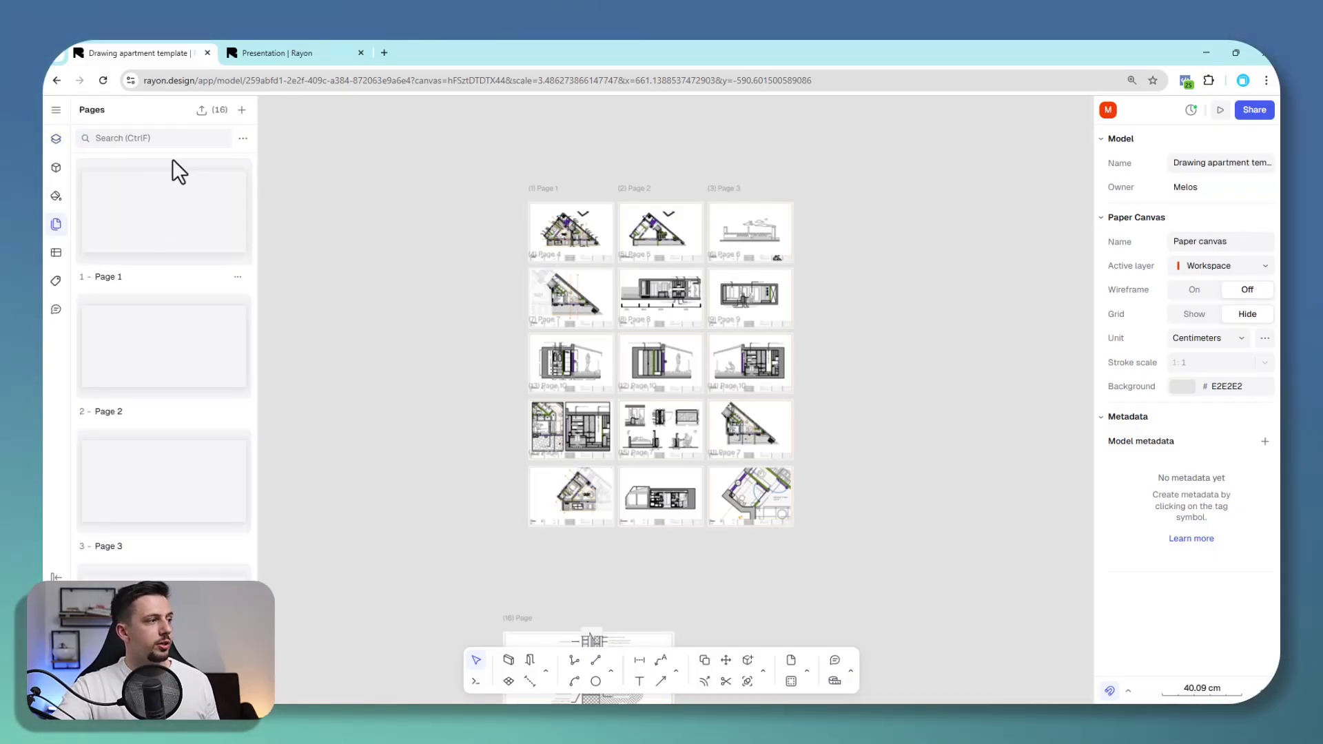
{"action": "left_click", "coordinate": [211, 111]}
{"action": "left_click", "coordinate": [950, 253]}
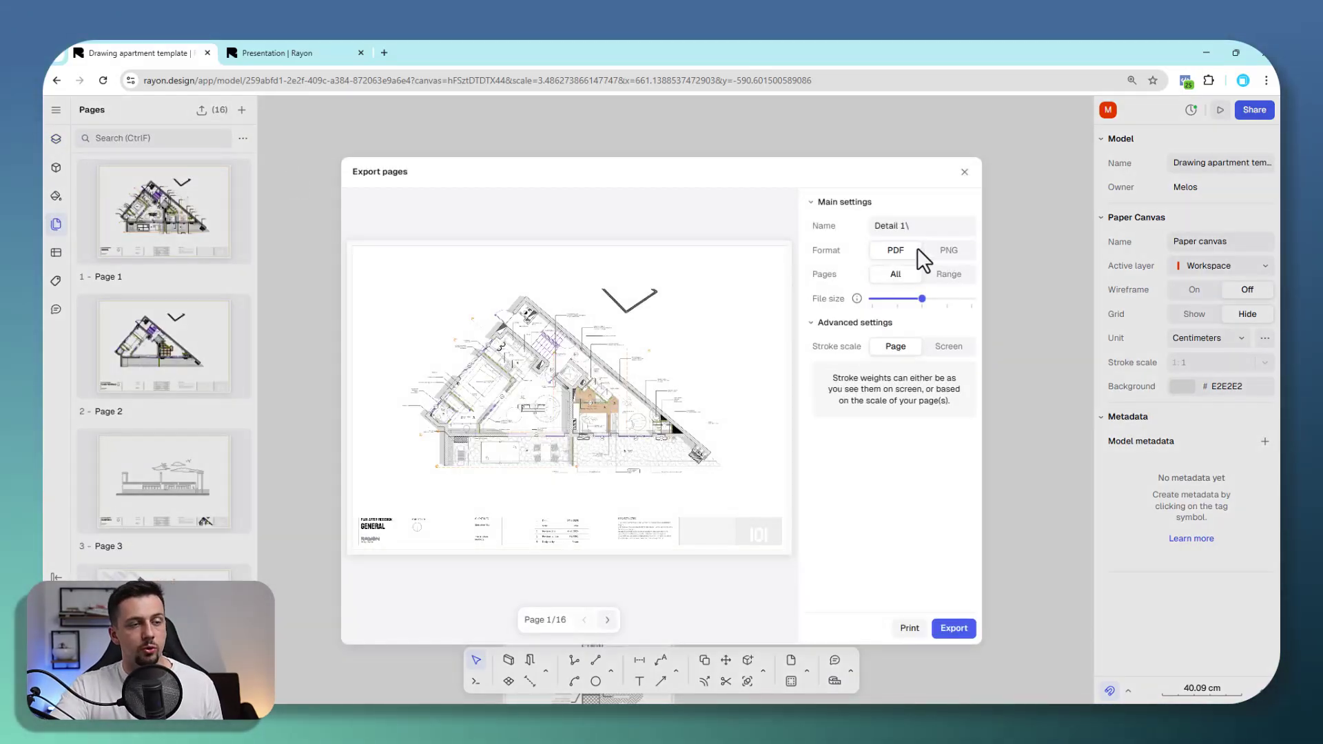
{"action": "left_click", "coordinate": [965, 173]}
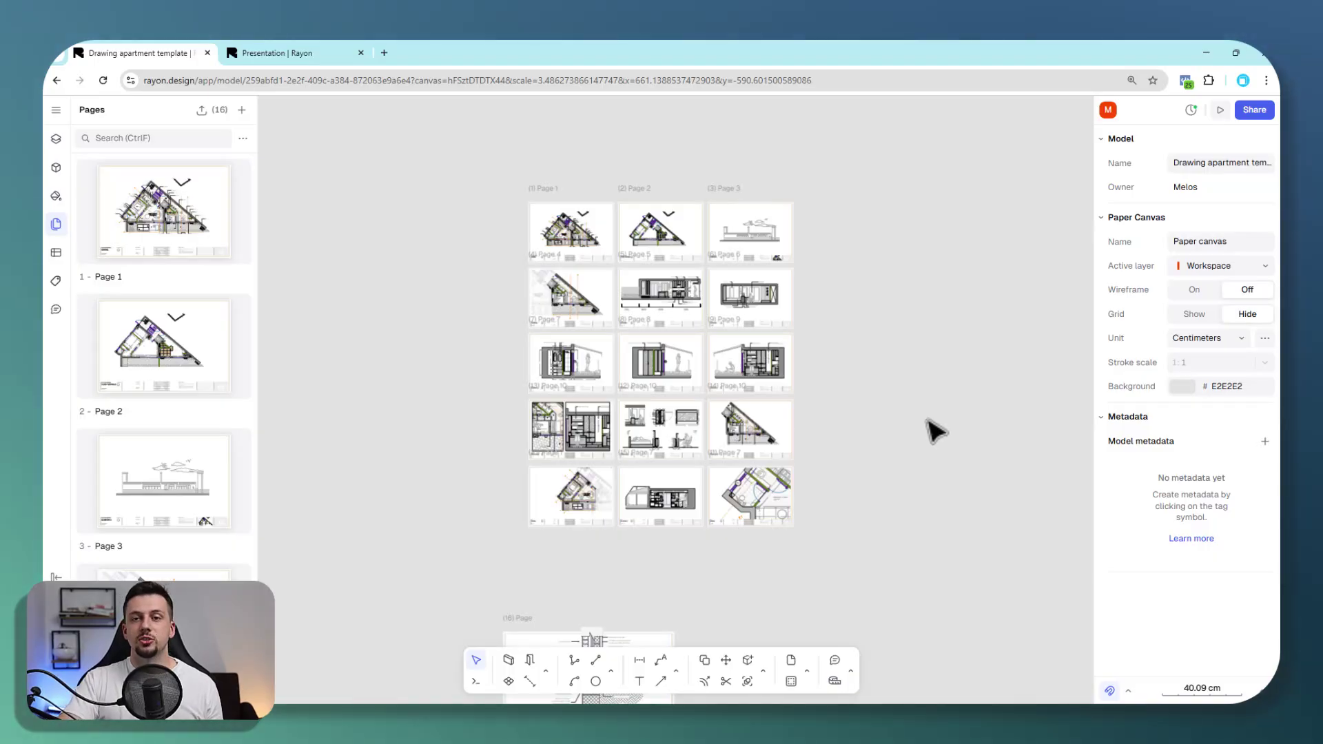